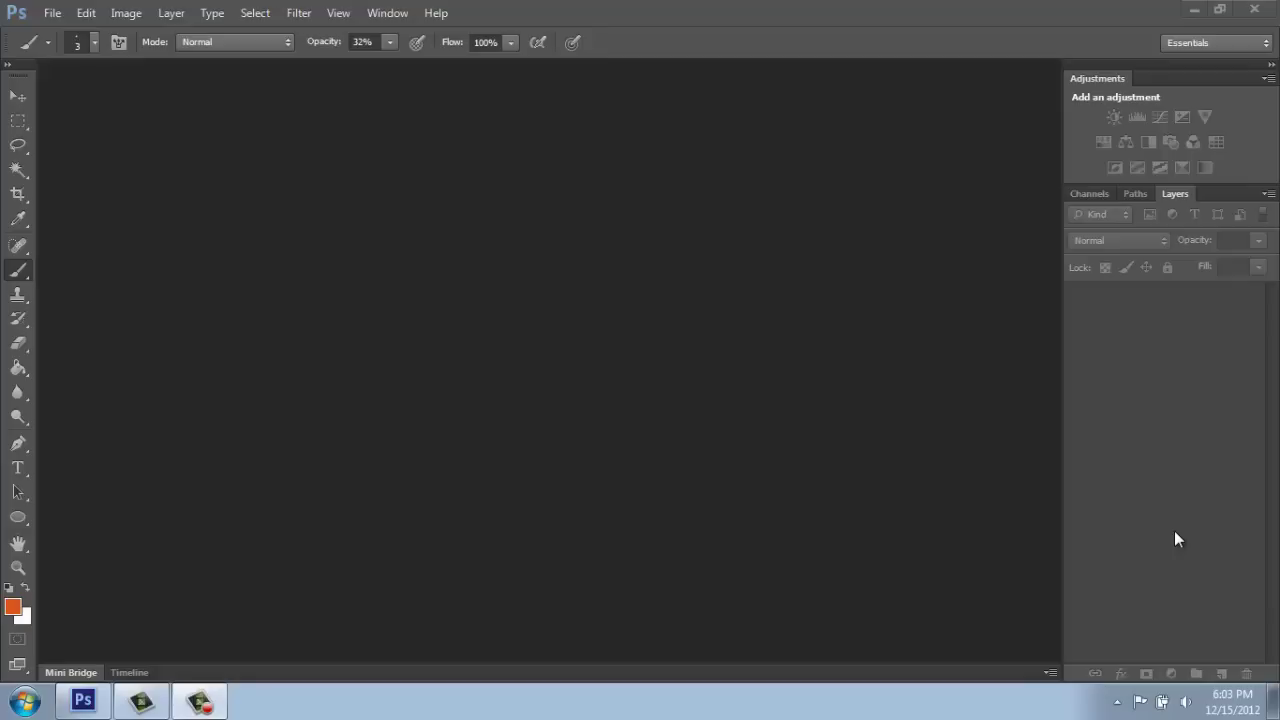
# Step: Open the photo 01_Dull_Photograph_Intro_Image.jpg through File > Open
pyautogui.click(50, 14)
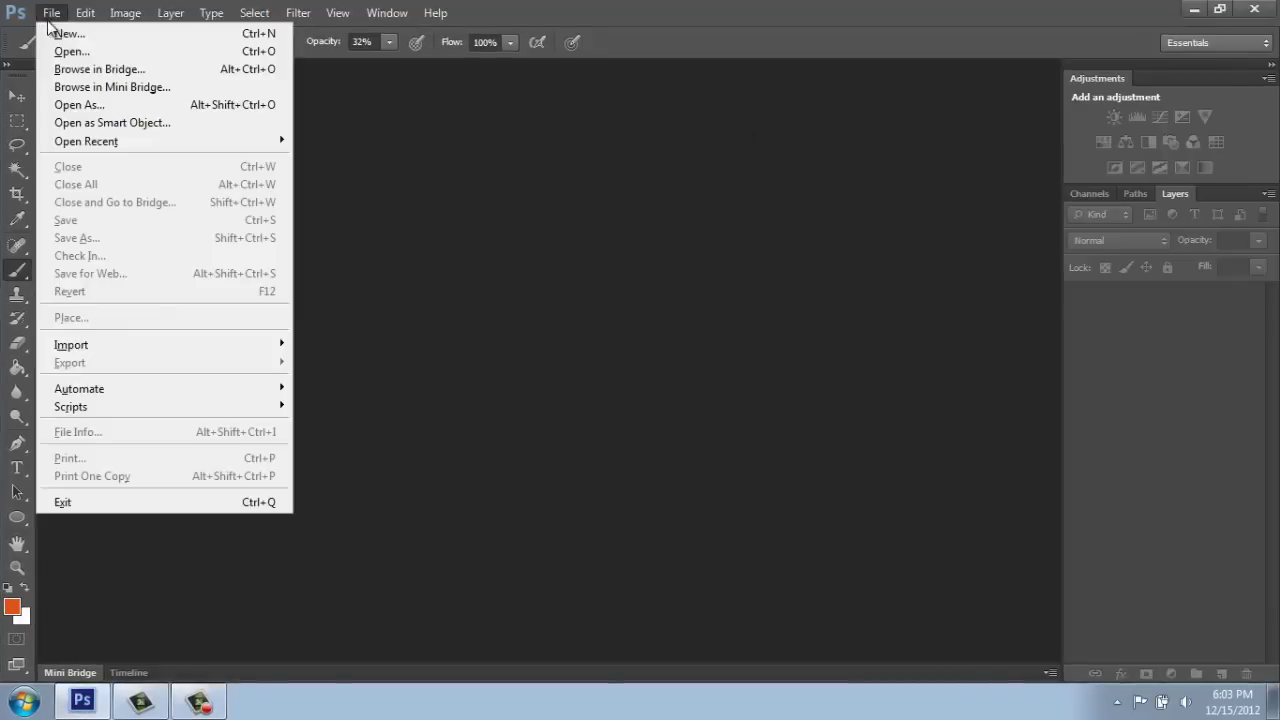
pyautogui.click(56, 52)
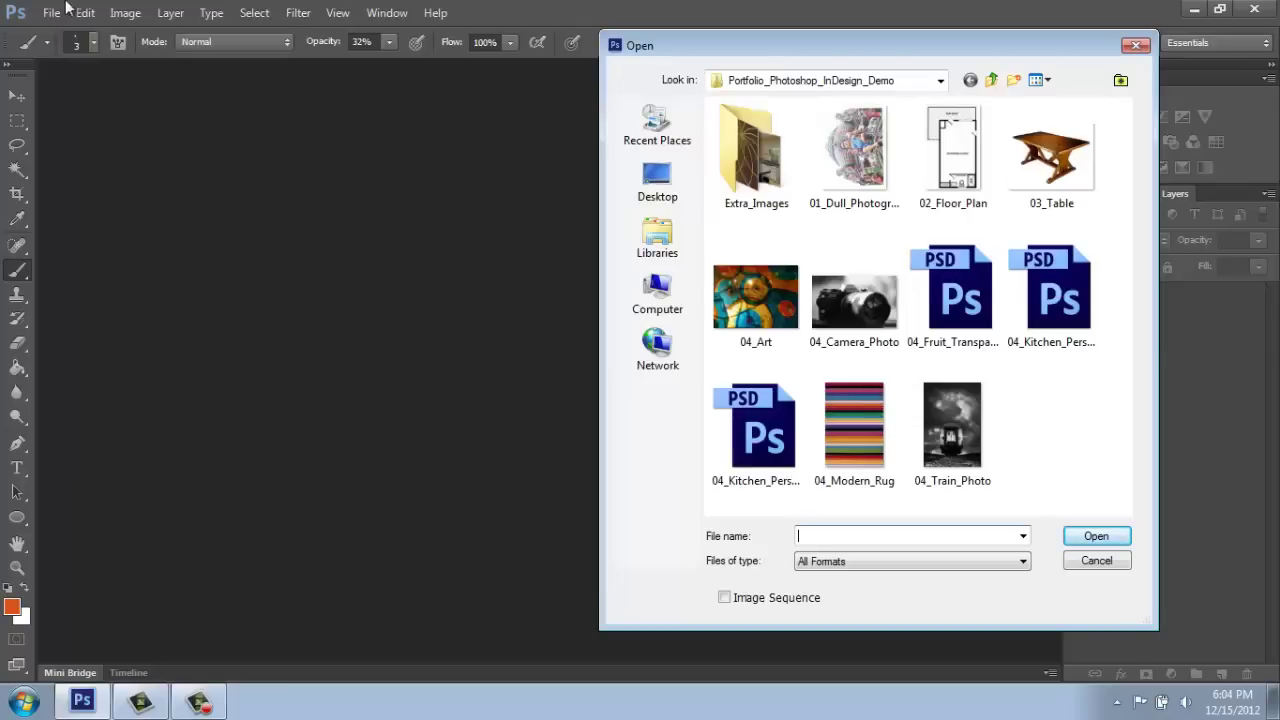
pyautogui.click(845, 165)
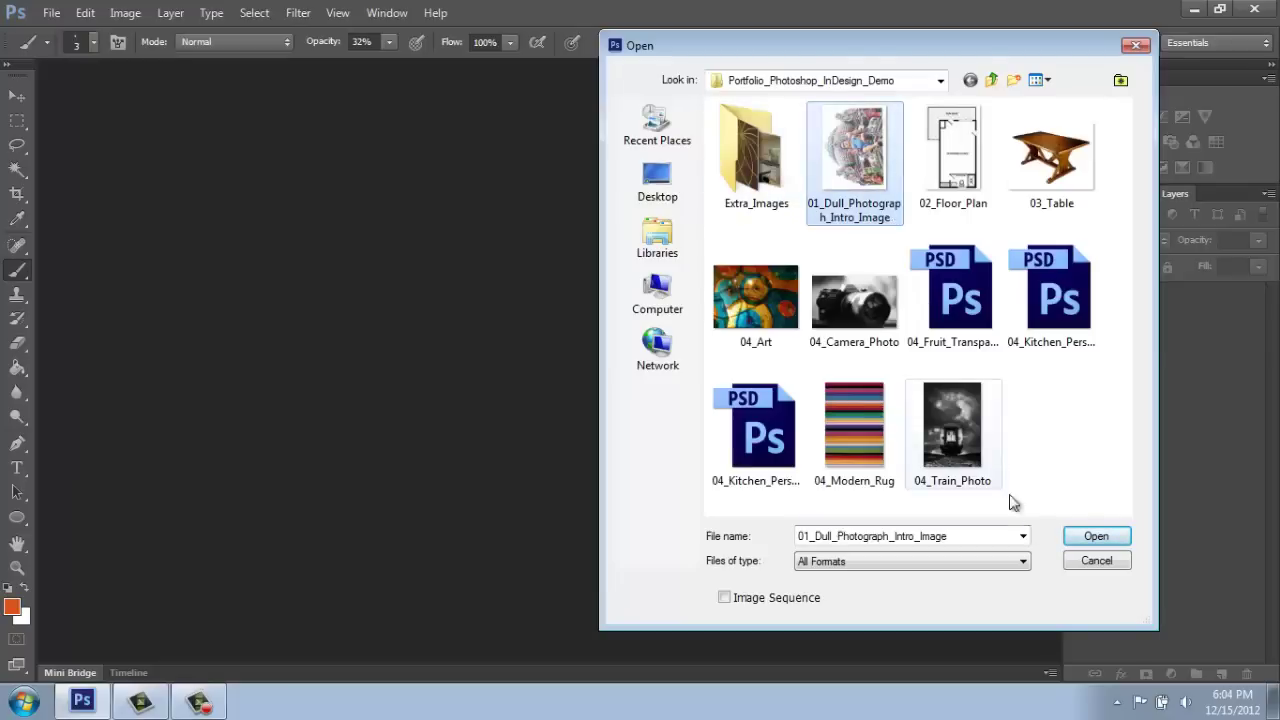
pyautogui.click(1097, 537)
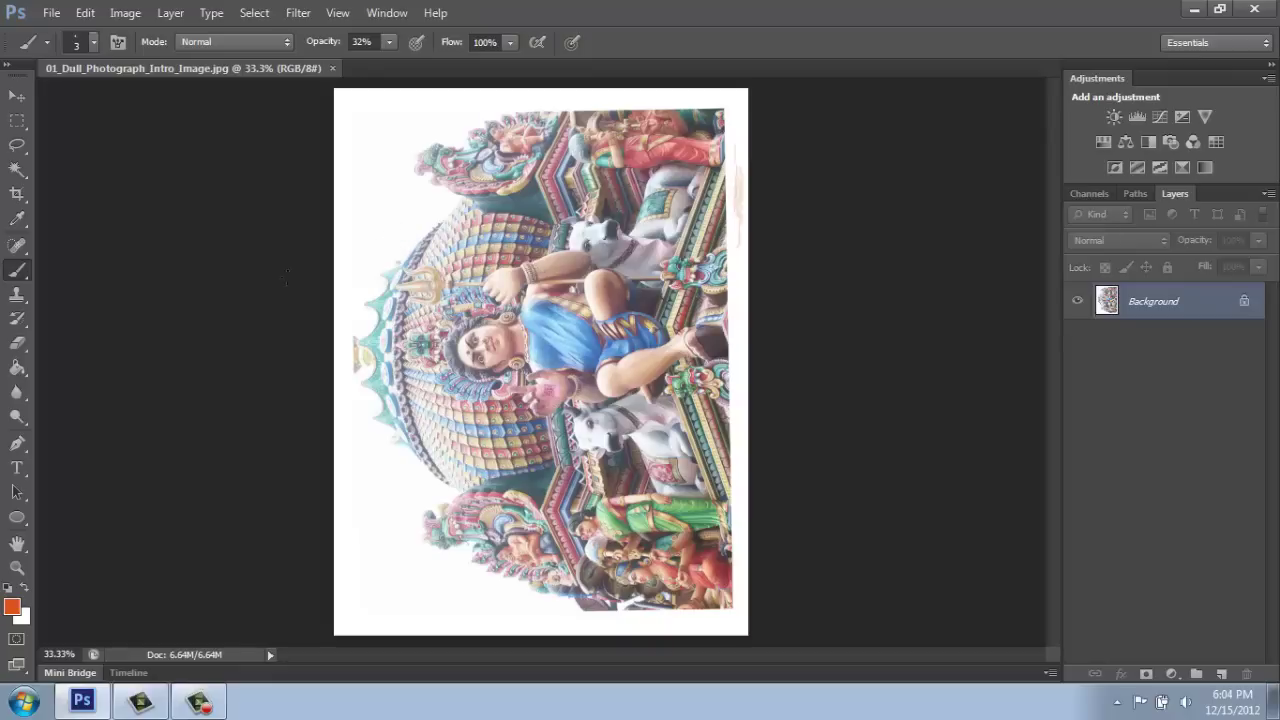
# Step: Rotate the image 90° clockwise via Image Rotation so the temple stands upright
pyautogui.click(84, 13)
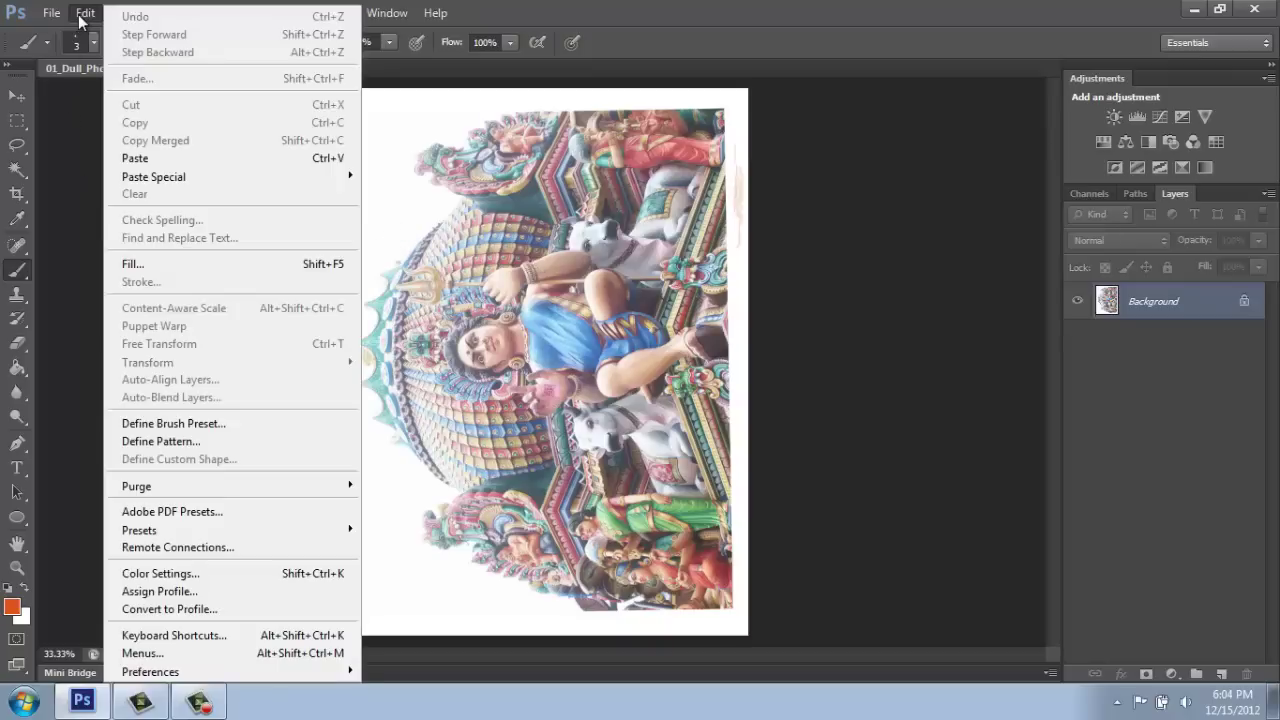
pyautogui.click(96, 166)
pyautogui.click(124, 12)
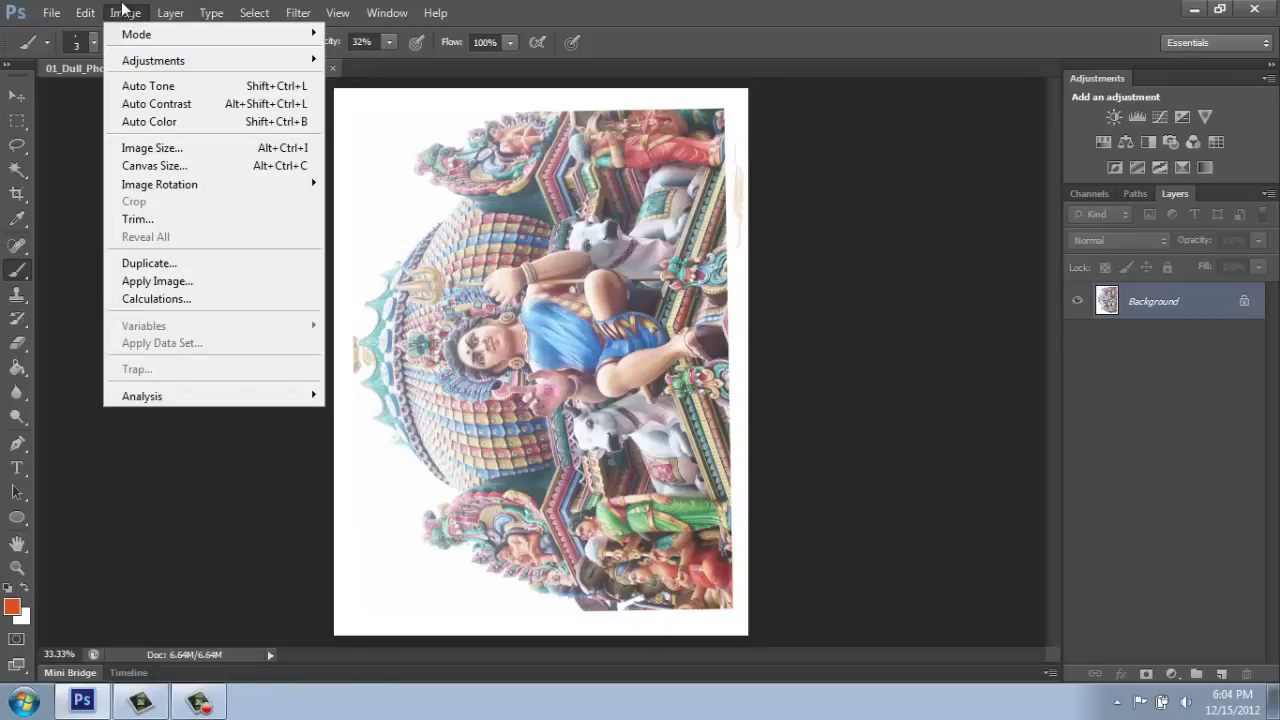
pyautogui.moveTo(88, 14)
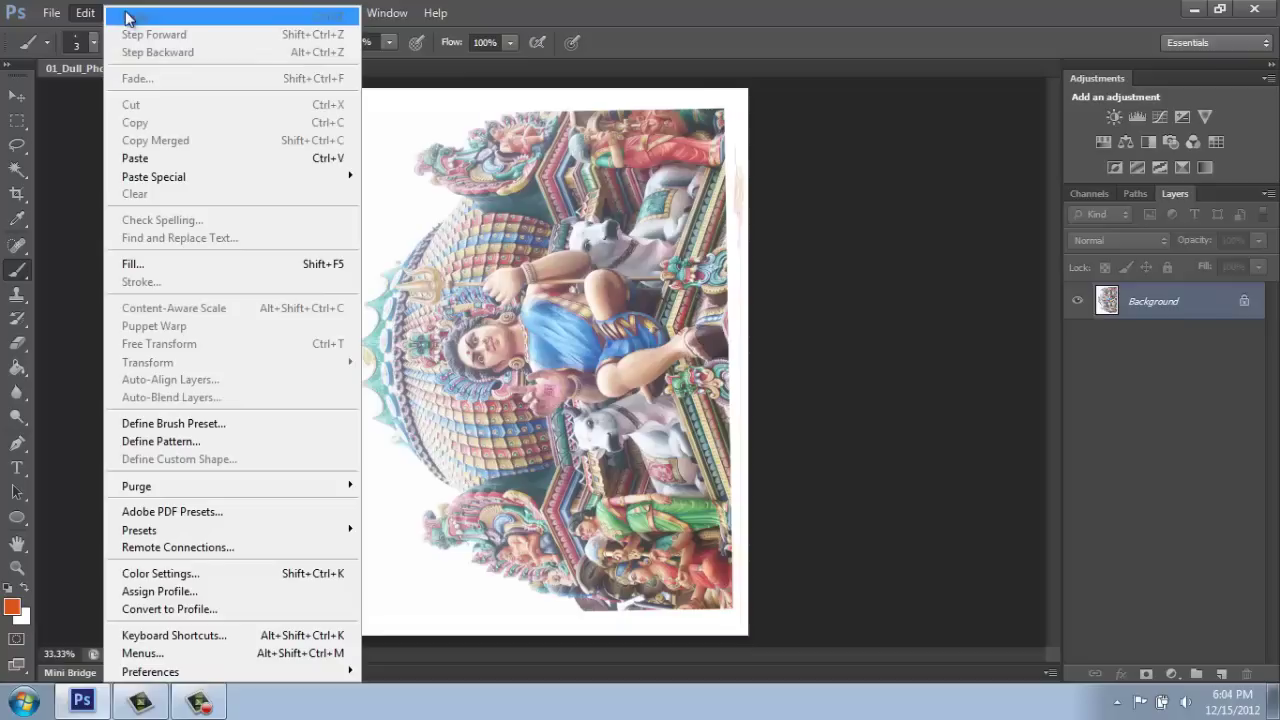
pyautogui.click(83, 168)
pyautogui.click(124, 13)
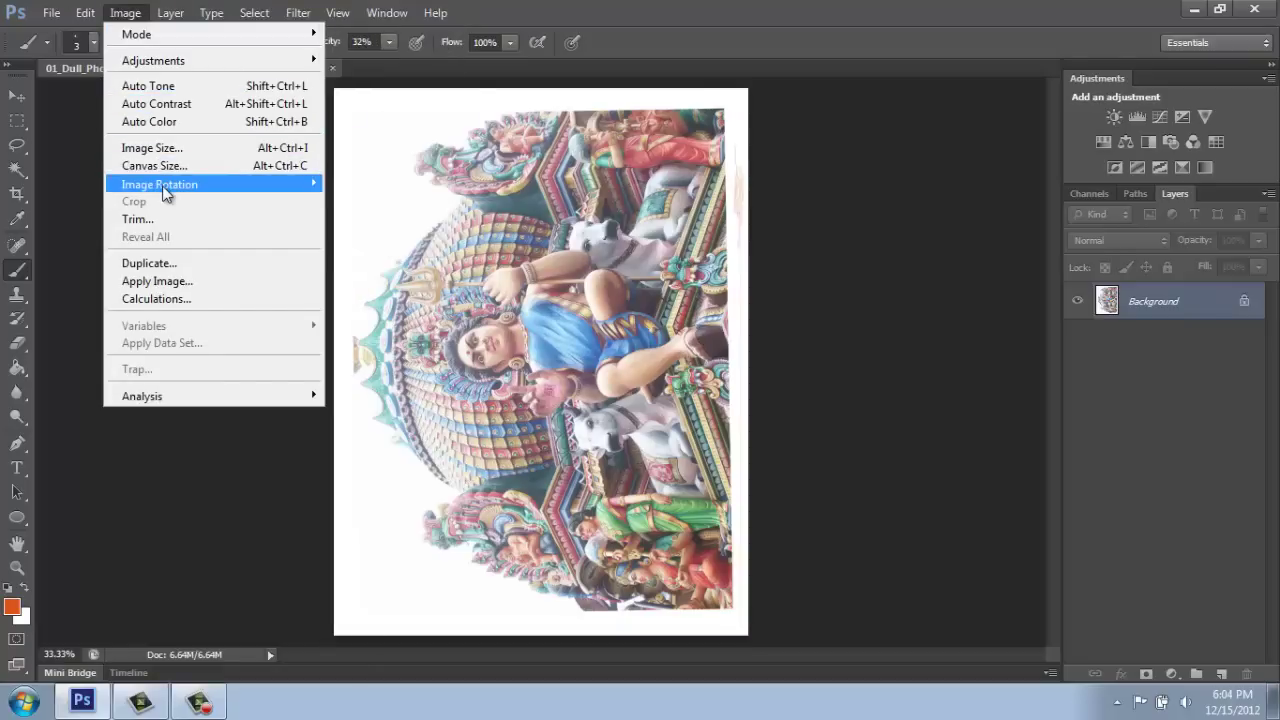
pyautogui.moveTo(166, 193)
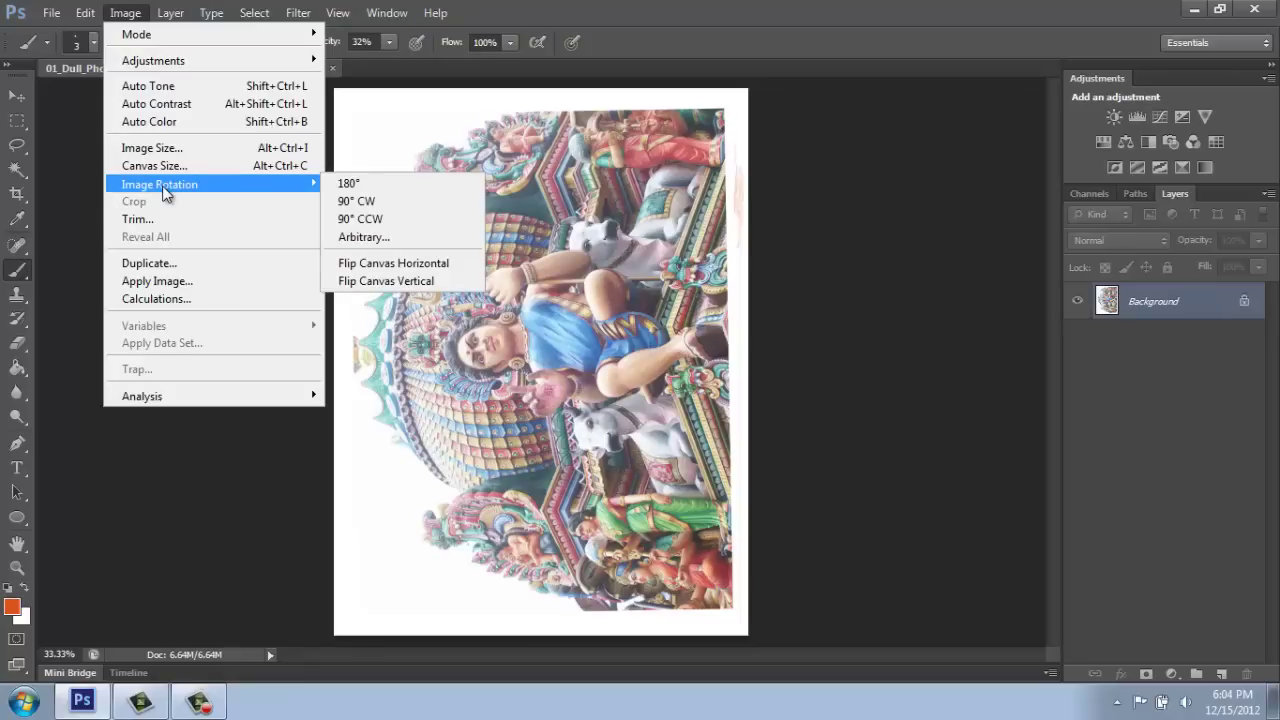
pyautogui.click(343, 210)
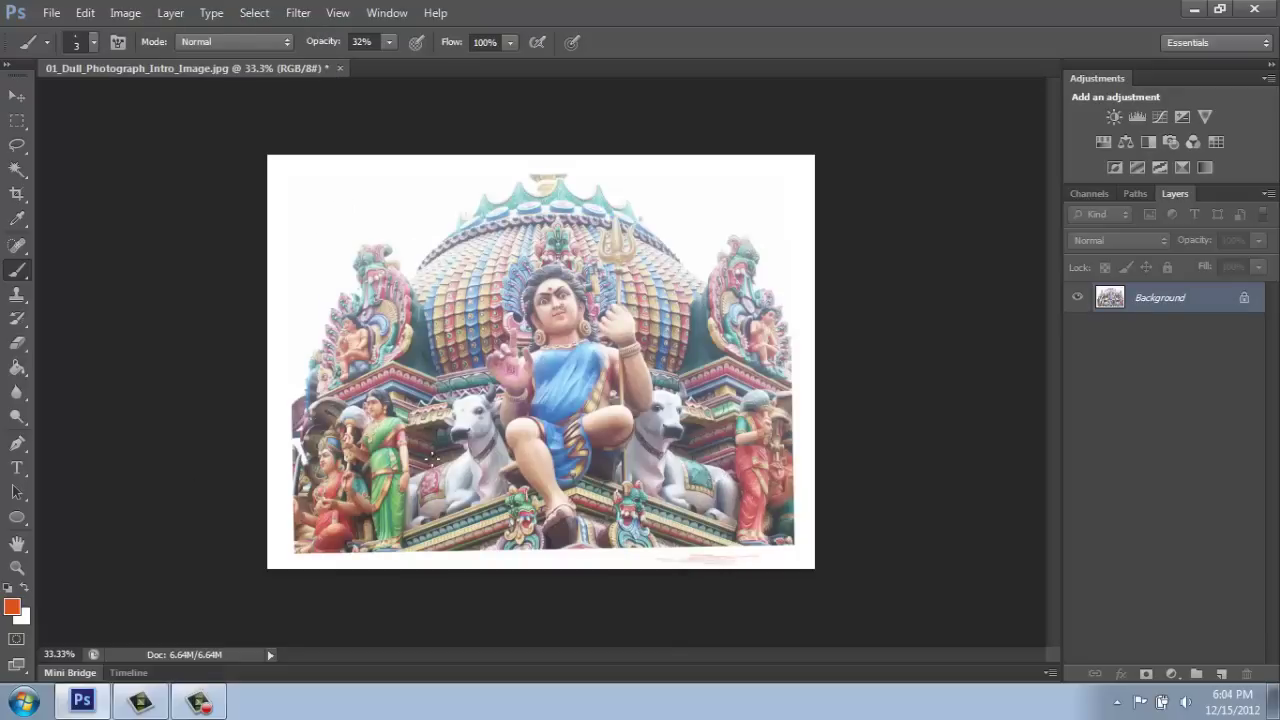
pyautogui.click(17, 567)
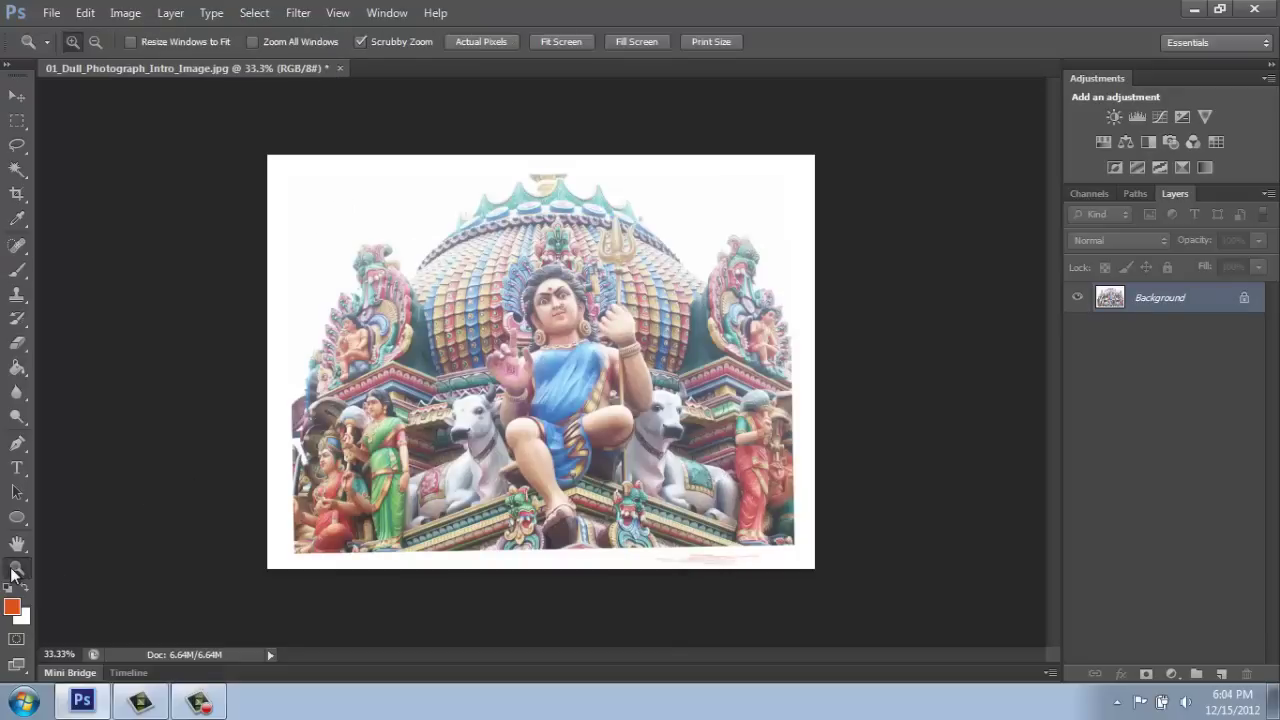
pyautogui.click(595, 574)
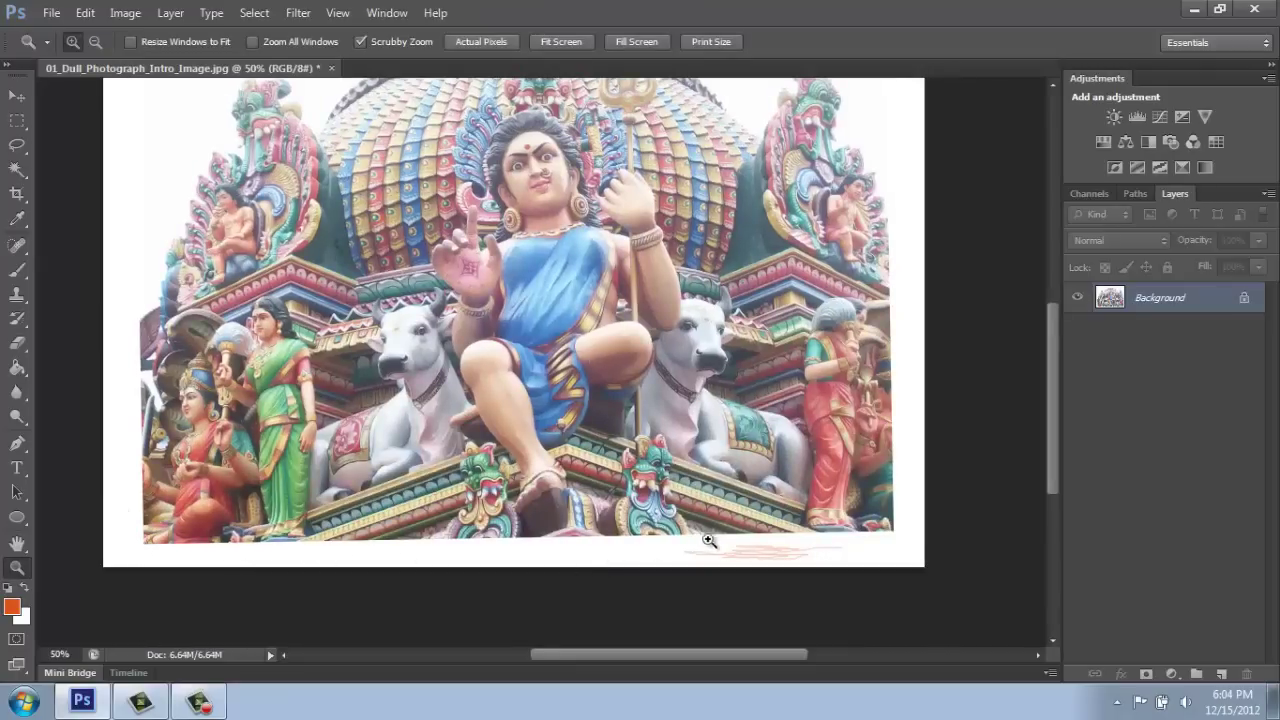
pyautogui.scroll(3, 636, 520)
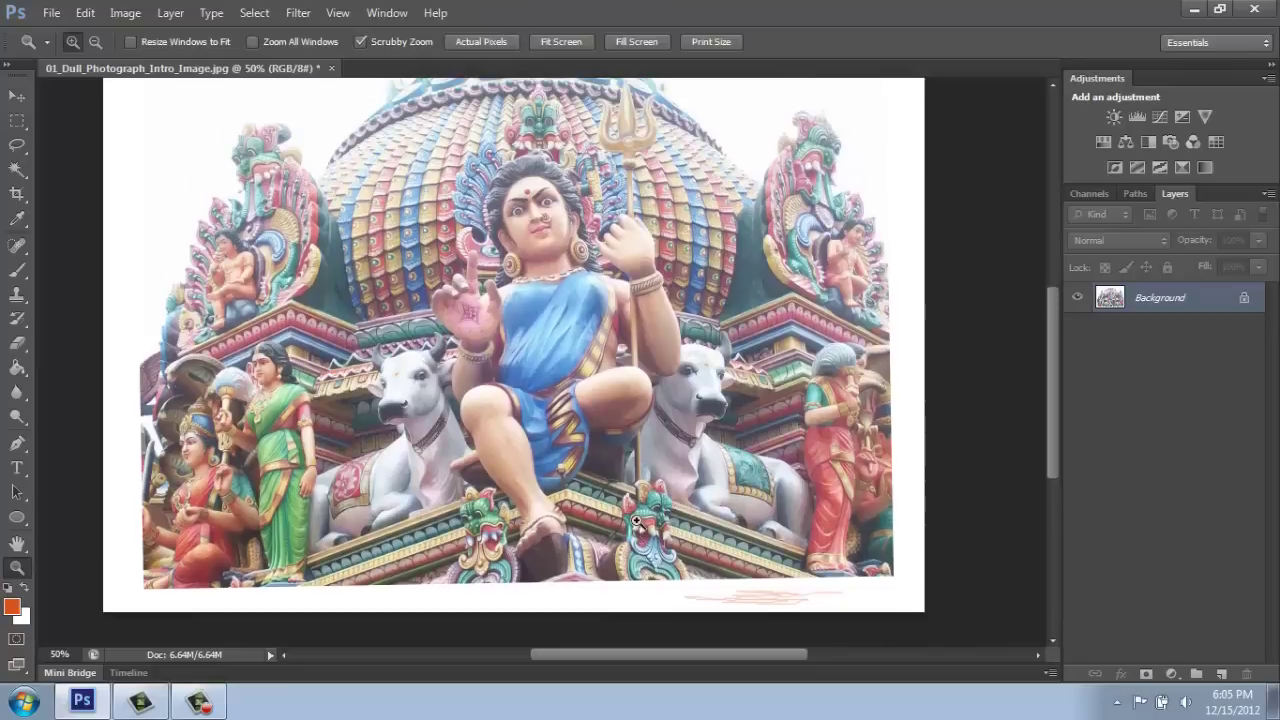
pyautogui.scroll(1, 636, 520)
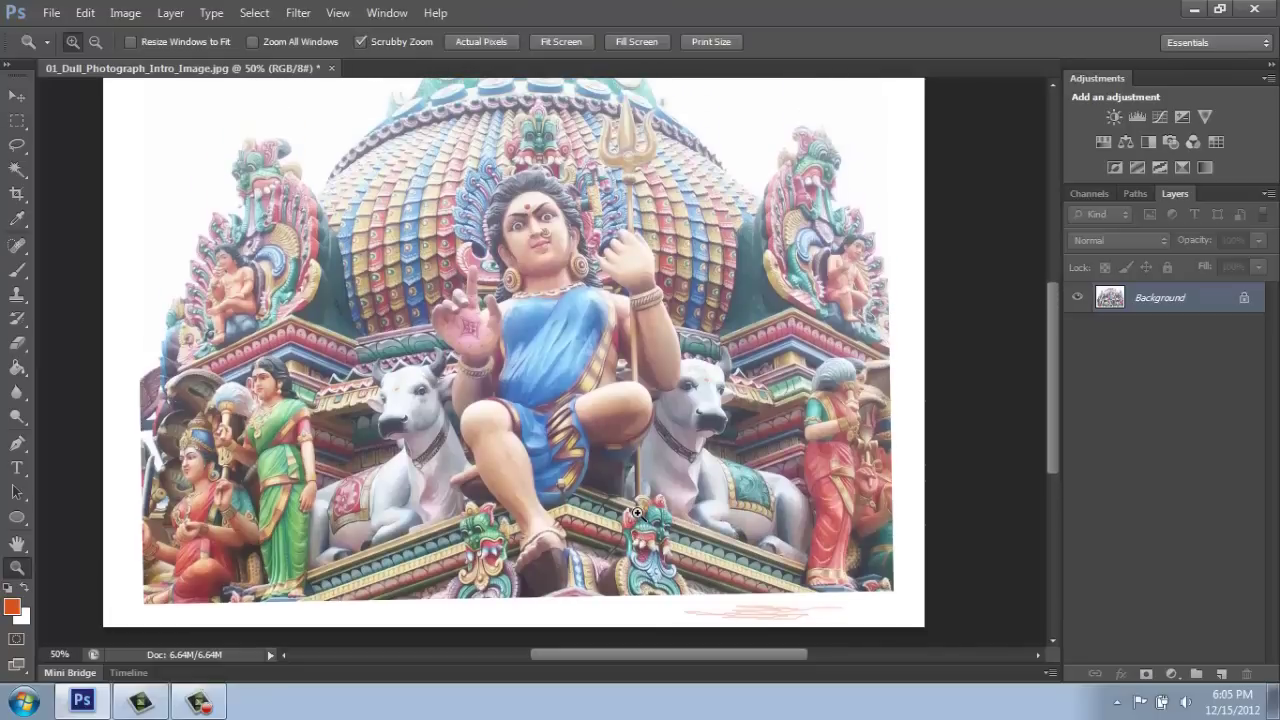
pyautogui.keyDown('alt'); pyautogui.click(636, 512); pyautogui.keyUp('alt')
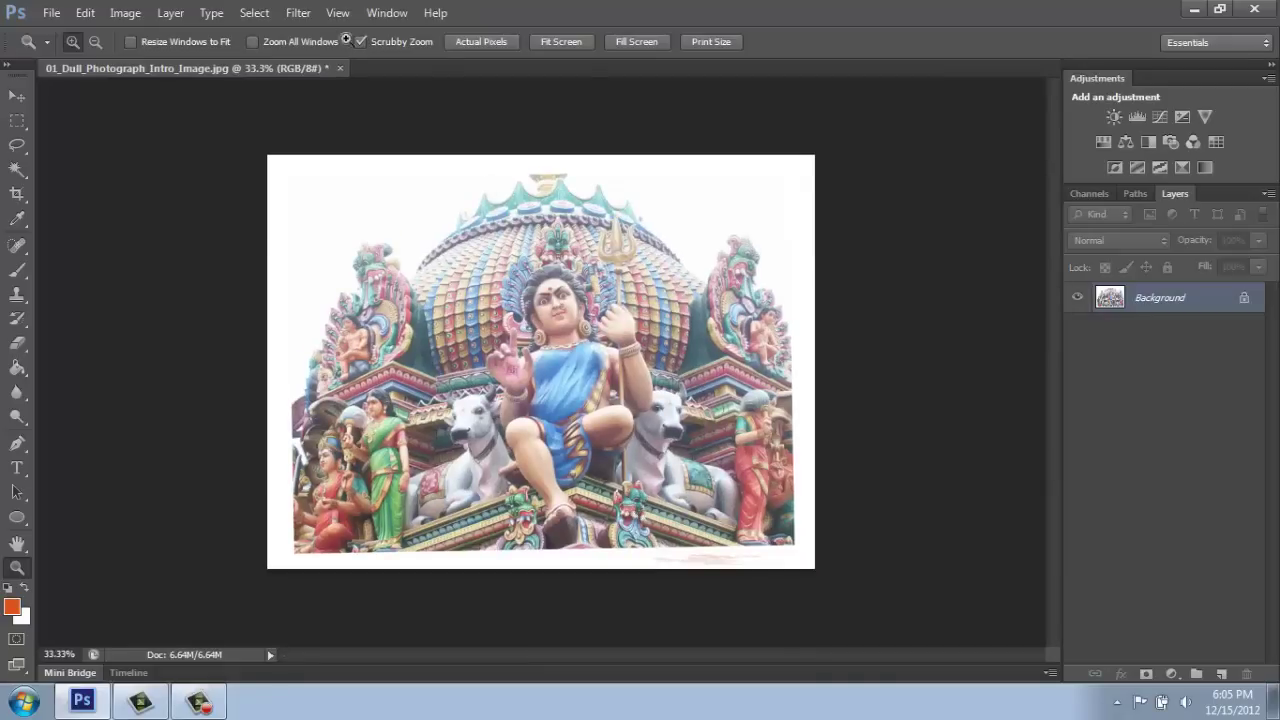
# Step: Apply an arbitrary canvas rotation of 1° clockwise to straighten the photo
pyautogui.click(124, 12)
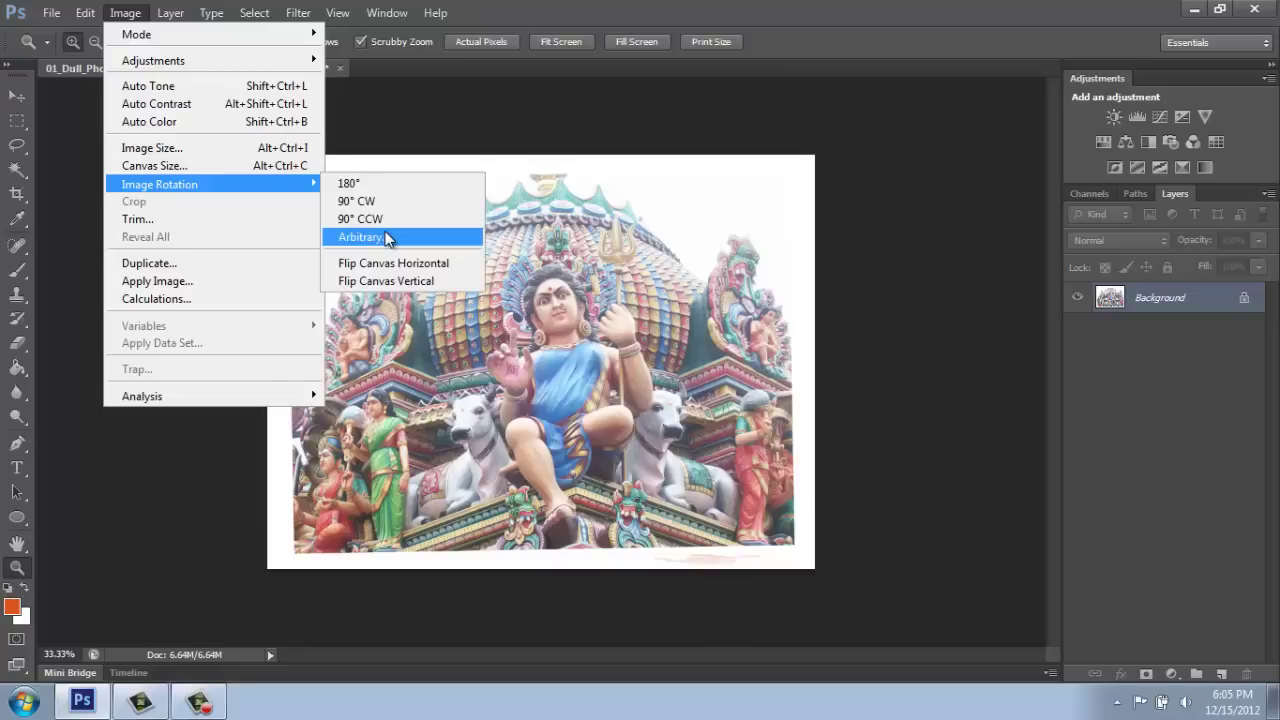
pyautogui.click(388, 239)
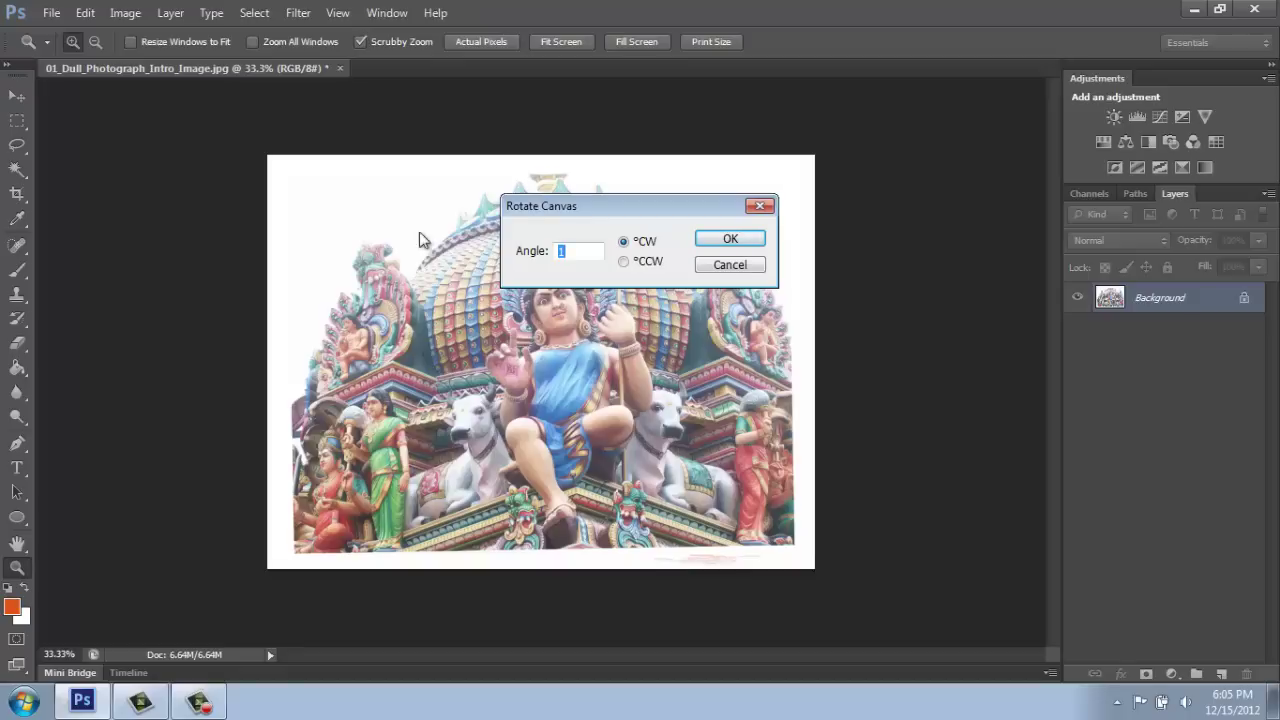
pyautogui.click(558, 254)
pyautogui.doubleClick(562, 251)
pyautogui.click(722, 246)
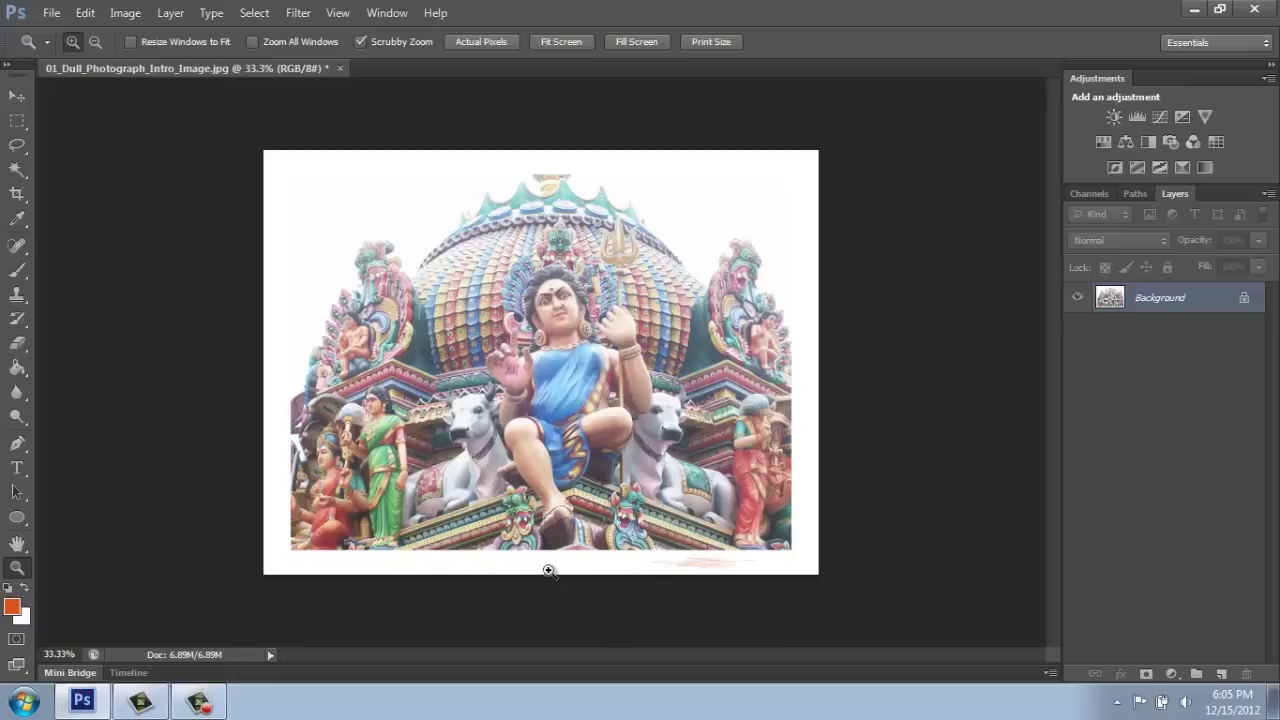
# Step: Zoom in to 200% on the pink strokes in the bottom margin, then back out to 66.7%
pyautogui.click(643, 522)
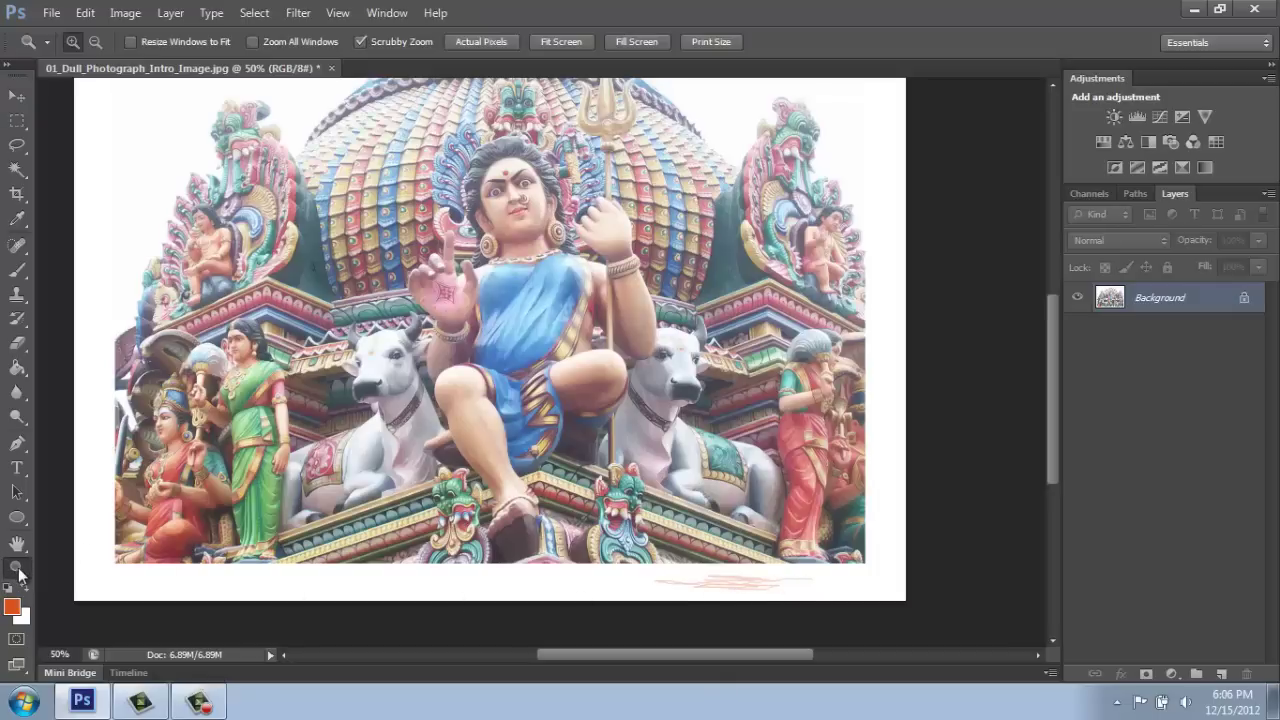
pyautogui.click(738, 605)
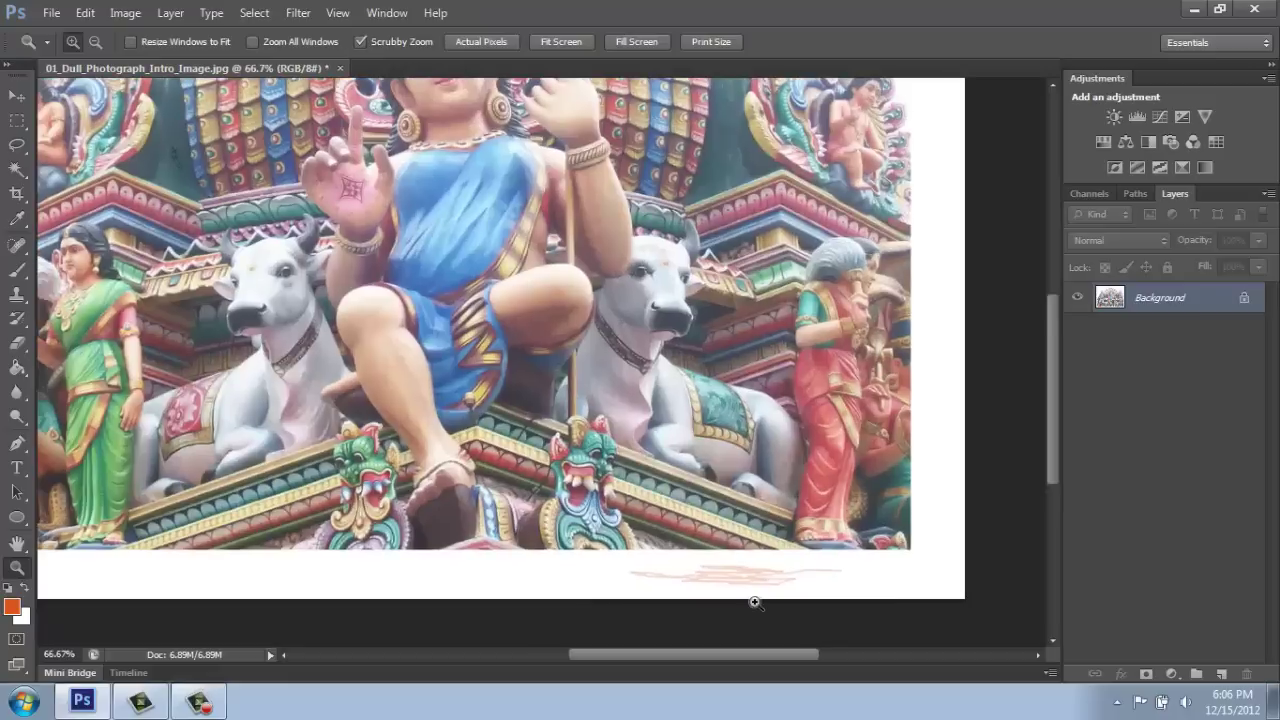
pyautogui.click(765, 597)
pyautogui.click(807, 591)
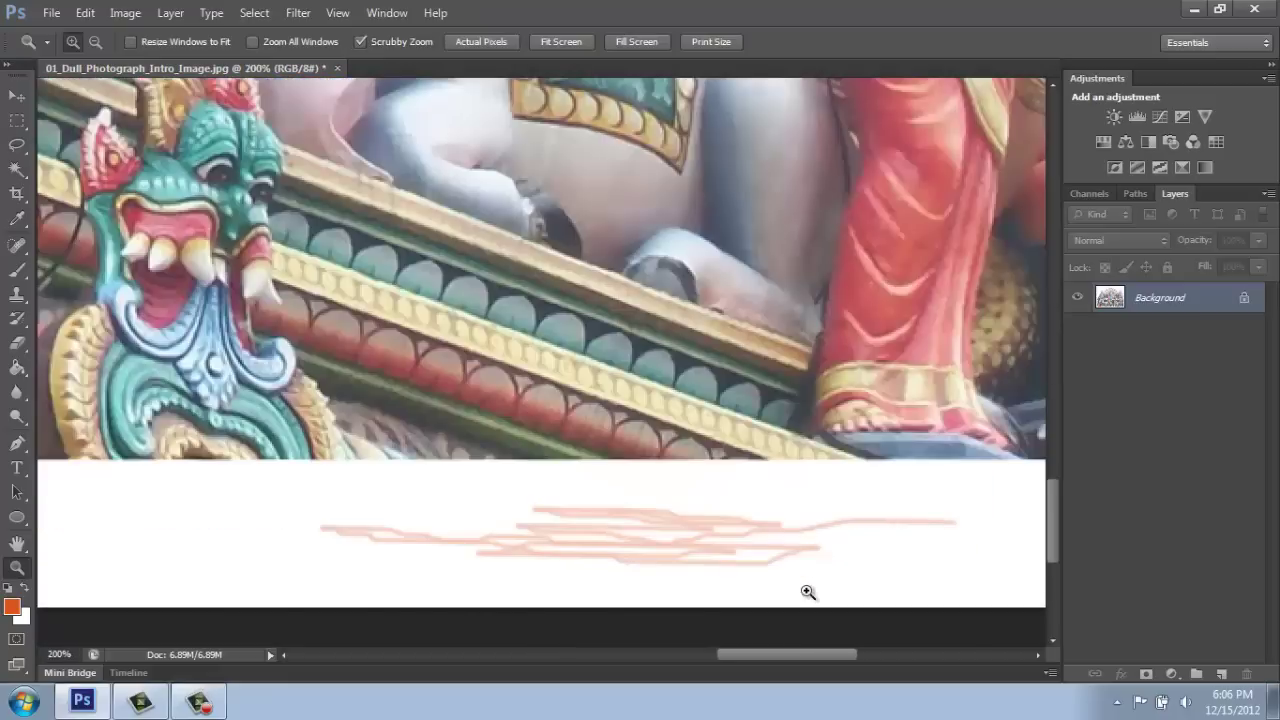
pyautogui.keyDown('alt'); pyautogui.click(283, 548); pyautogui.keyUp('alt')
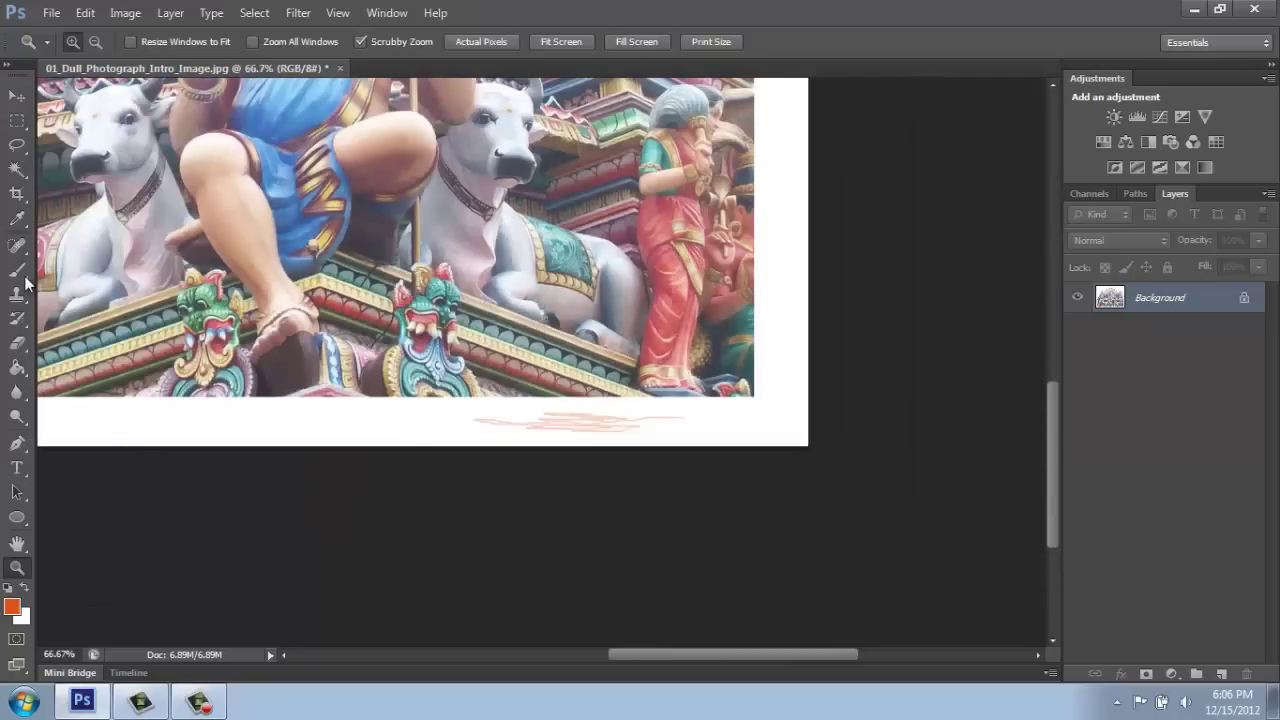
# Step: Sample white from the margin and set a 19 px brush with hardness raised to 94%
pyautogui.click(17, 224)
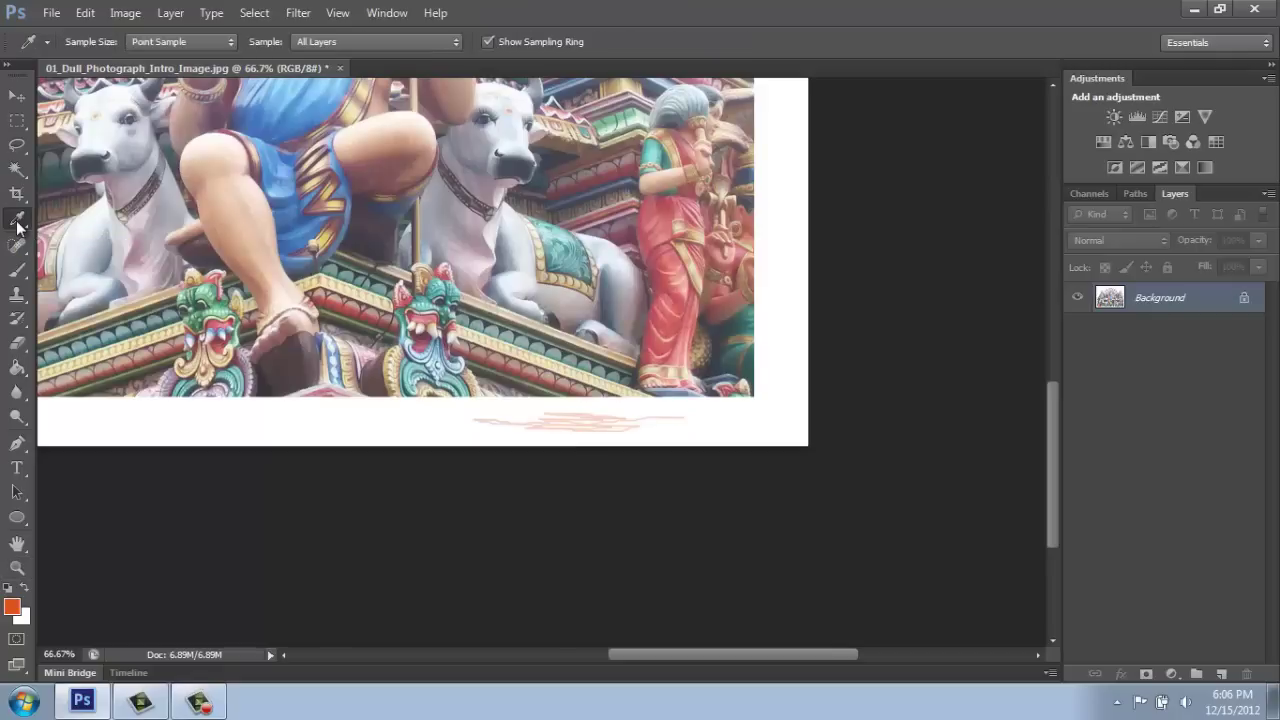
pyautogui.click(335, 417)
pyautogui.click(21, 279)
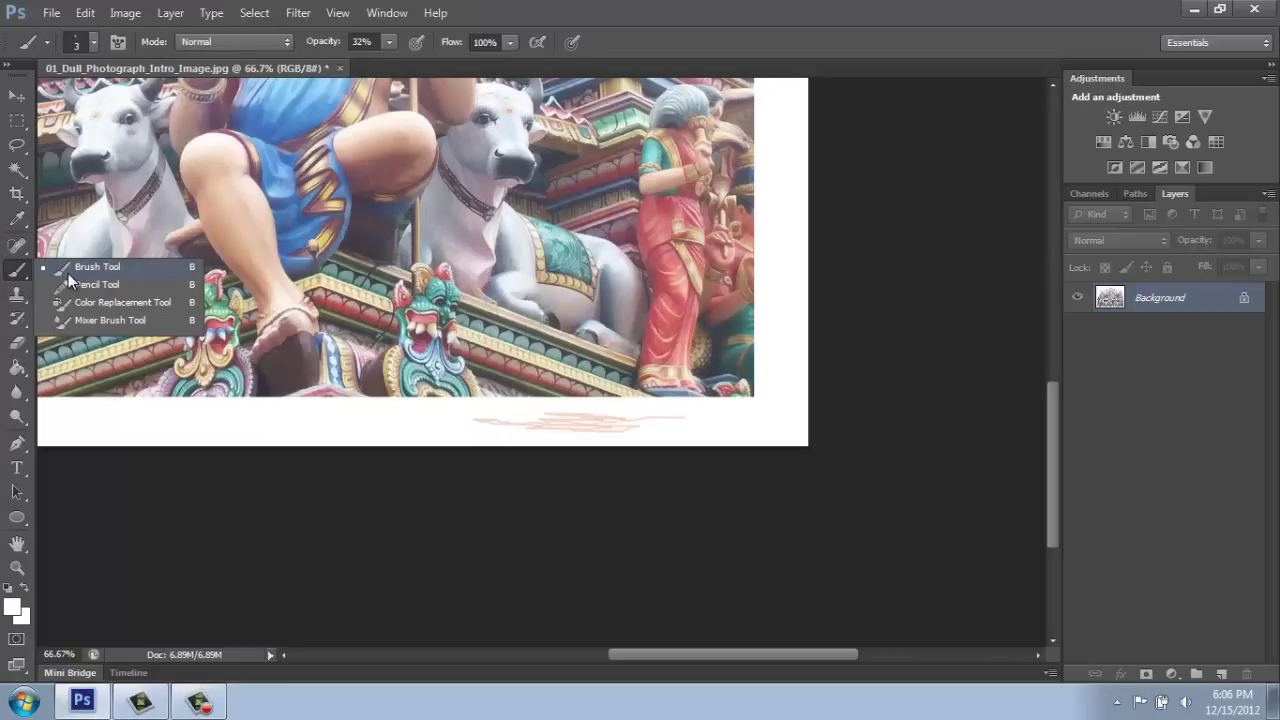
pyautogui.click(68, 270)
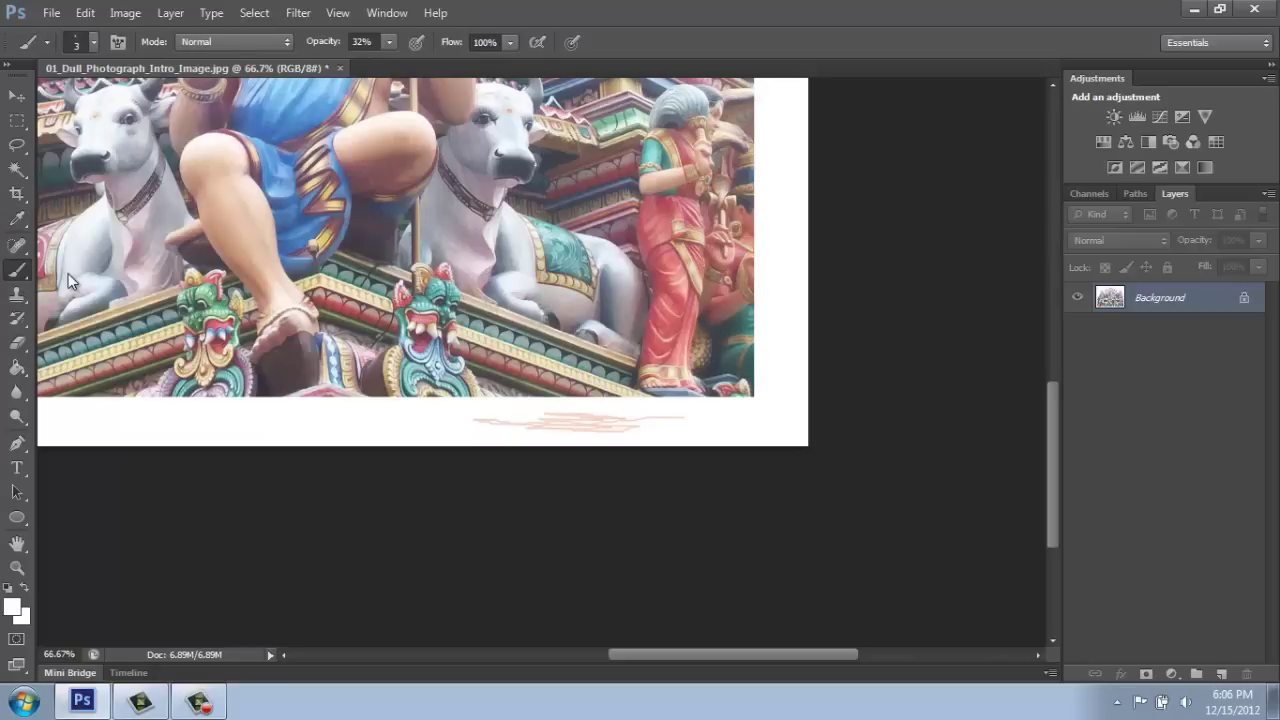
pyautogui.rightClick(476, 428)
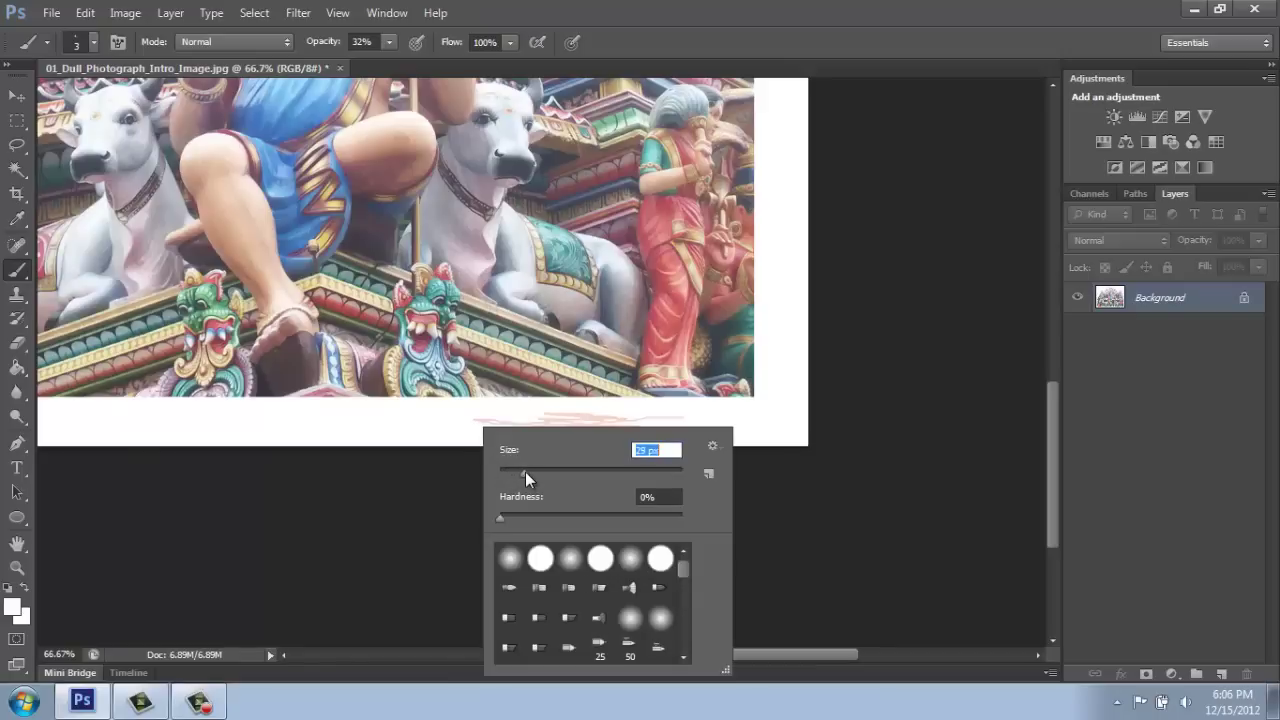
pyautogui.moveTo(525, 471); pyautogui.dragTo(535, 473)
pyautogui.click(511, 470)
pyautogui.moveTo(516, 473); pyautogui.dragTo(516, 473)
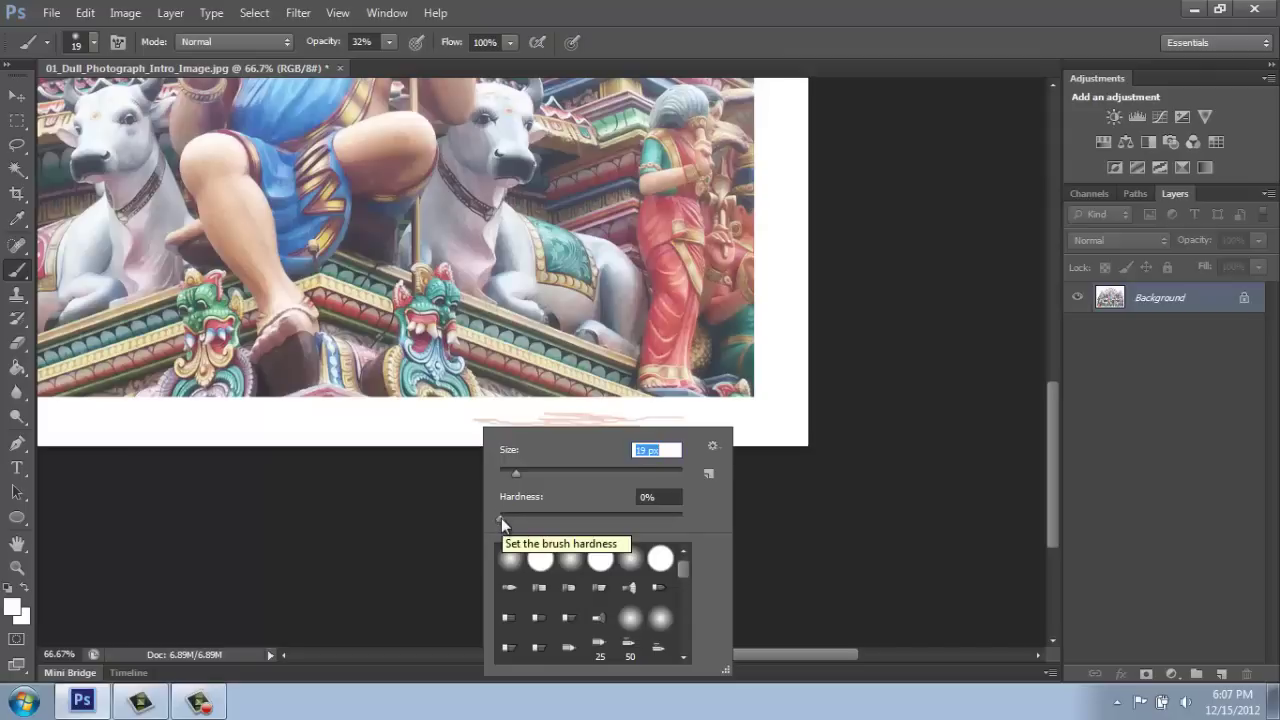
pyautogui.moveTo(501, 518); pyautogui.dragTo(592, 517)
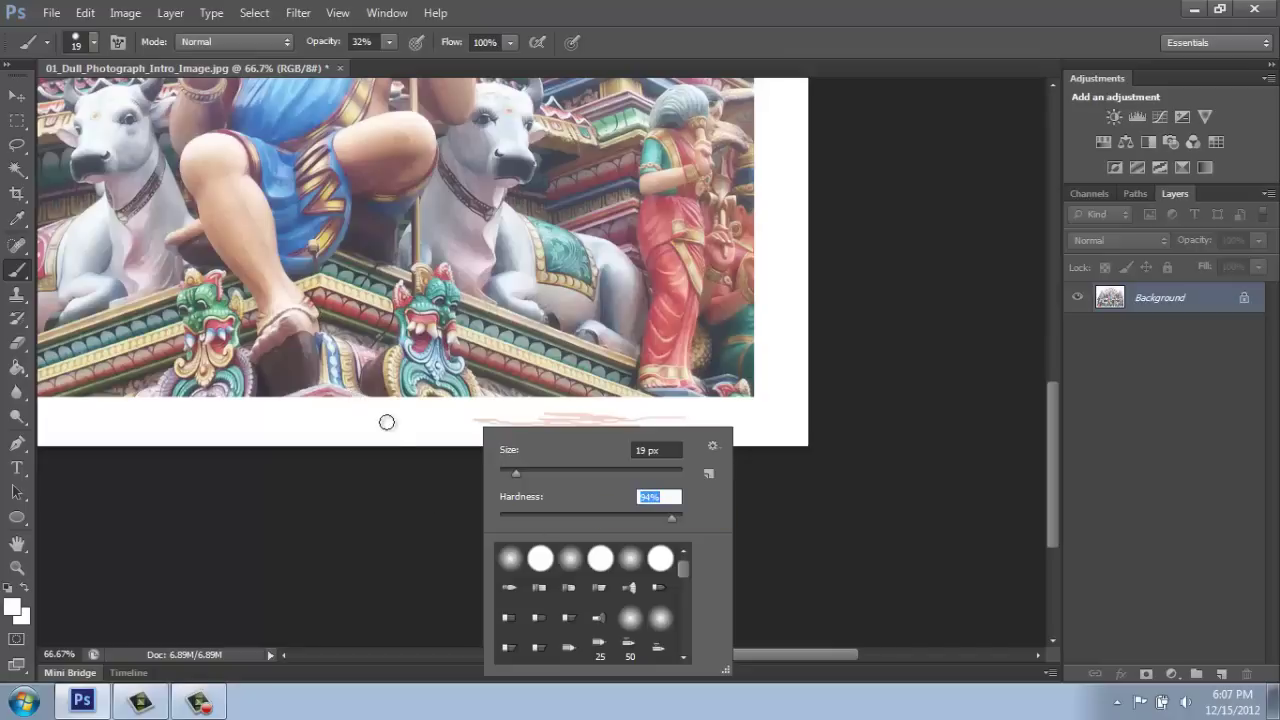
# Step: Make a faint pink test stroke on the white strip and zoom in on it
pyautogui.press('Return')
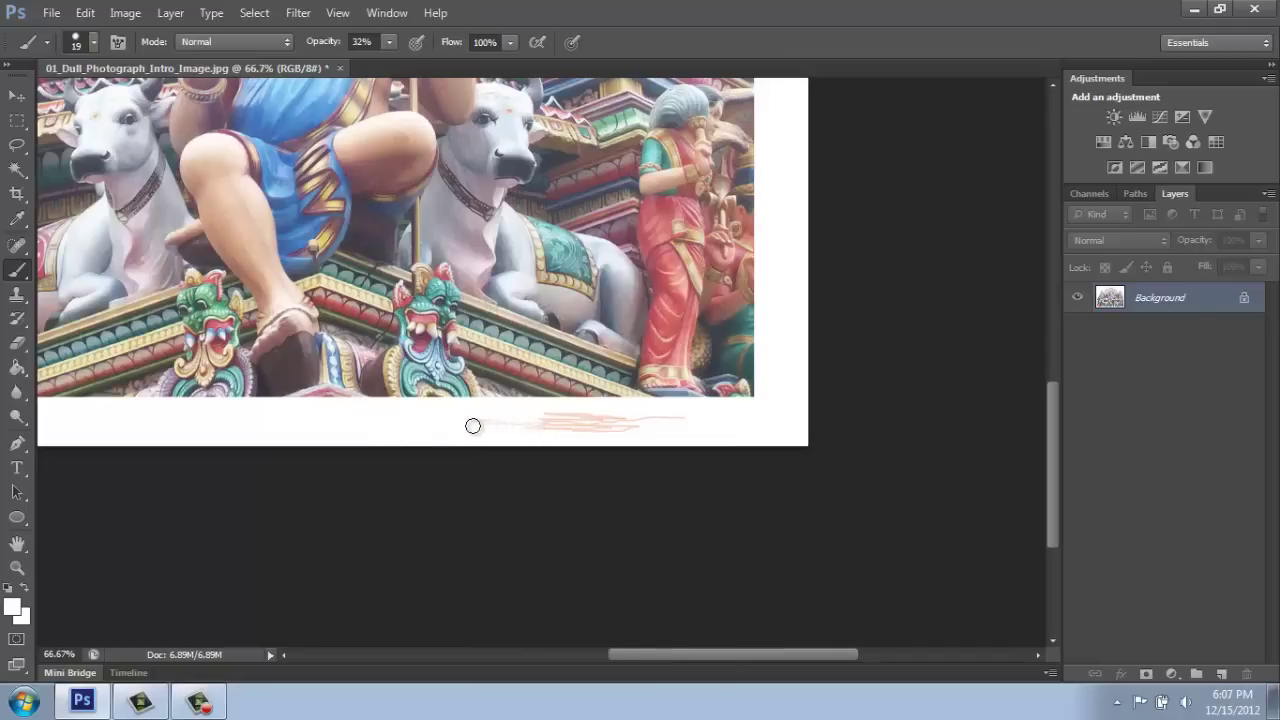
pyautogui.moveTo(508, 424); pyautogui.dragTo(491, 423)
pyautogui.press('z')
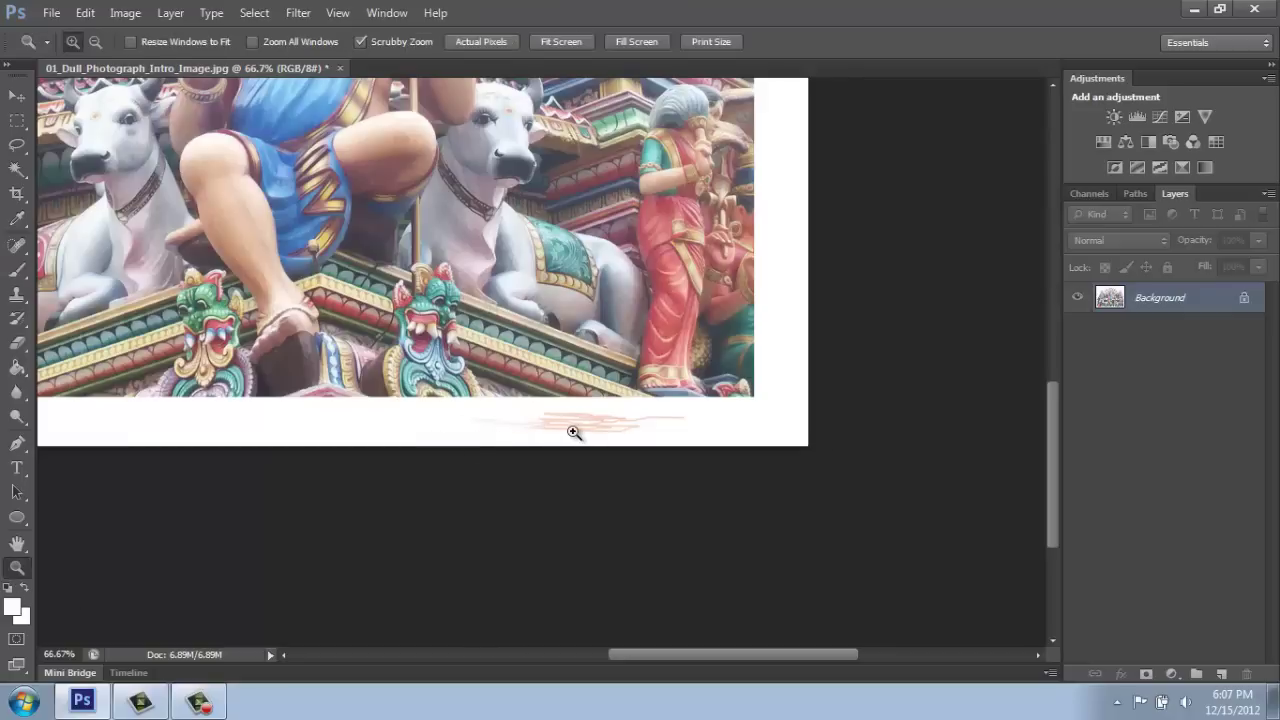
pyautogui.click(572, 432)
pyautogui.click(543, 443)
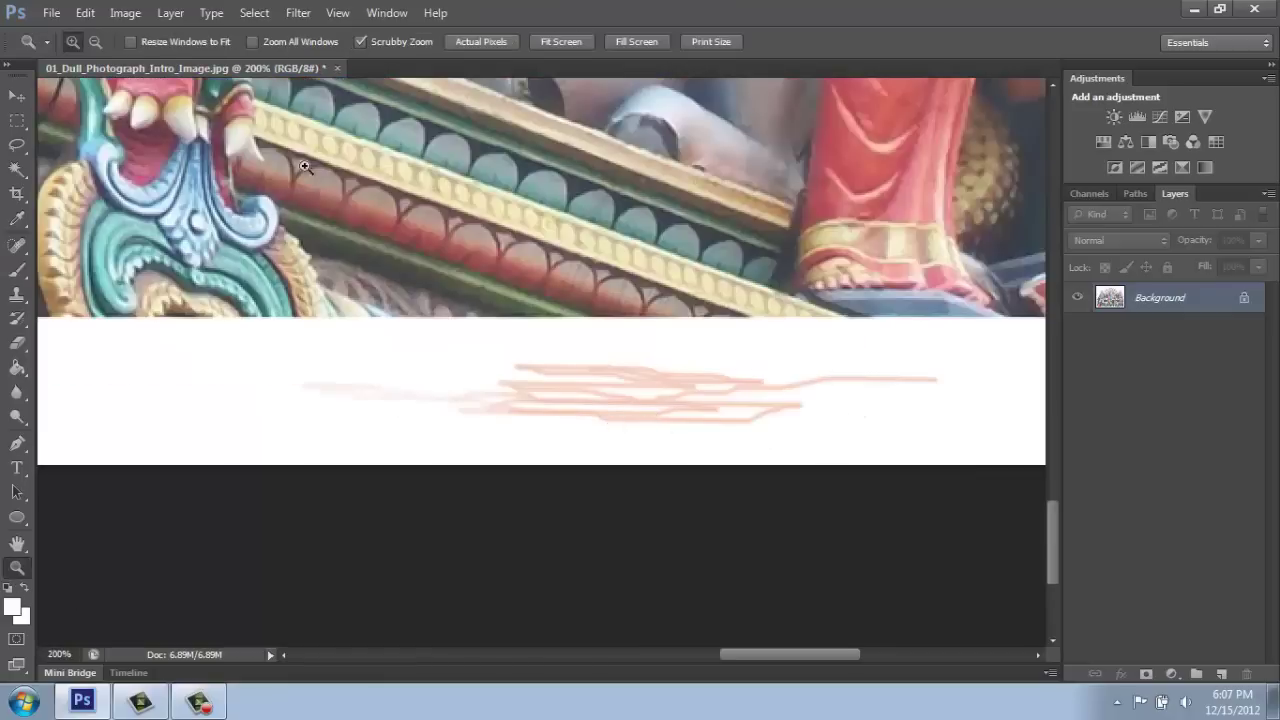
# Step: Set brush opacity to 100% and paint white over the pink strokes
pyautogui.click(17, 270)
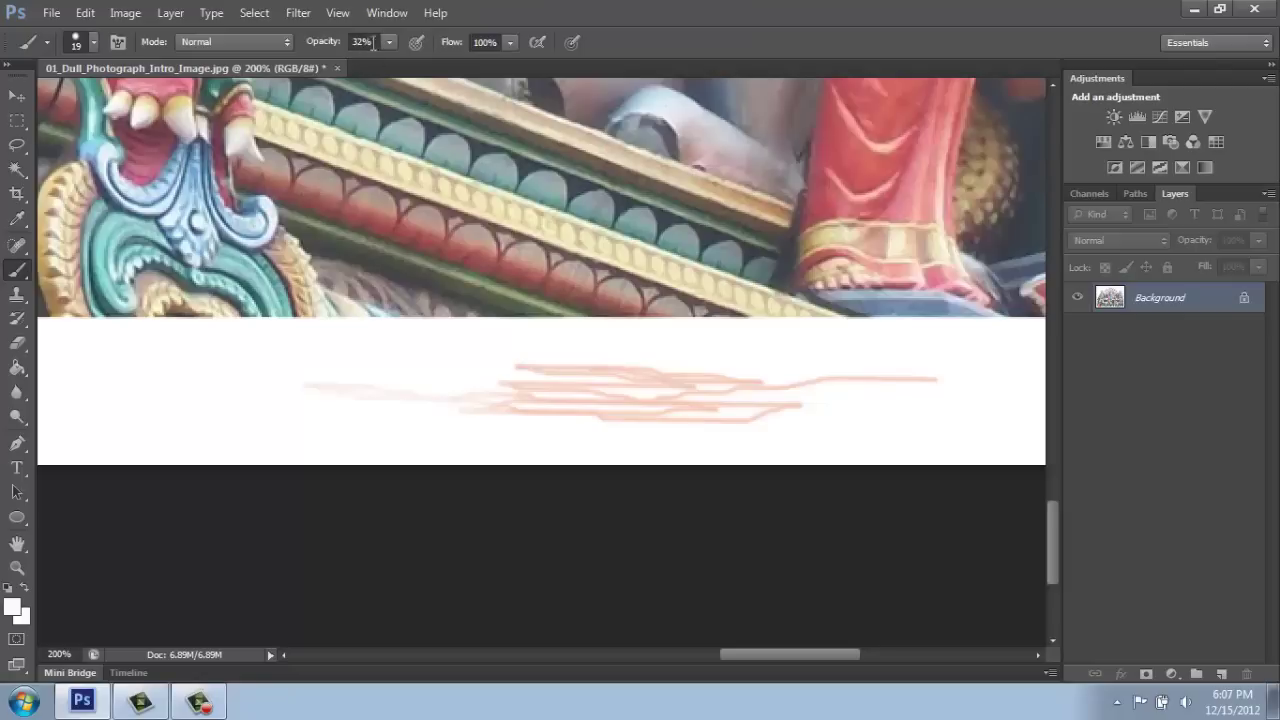
pyautogui.click(389, 45)
pyautogui.moveTo(391, 61); pyautogui.dragTo(452, 61)
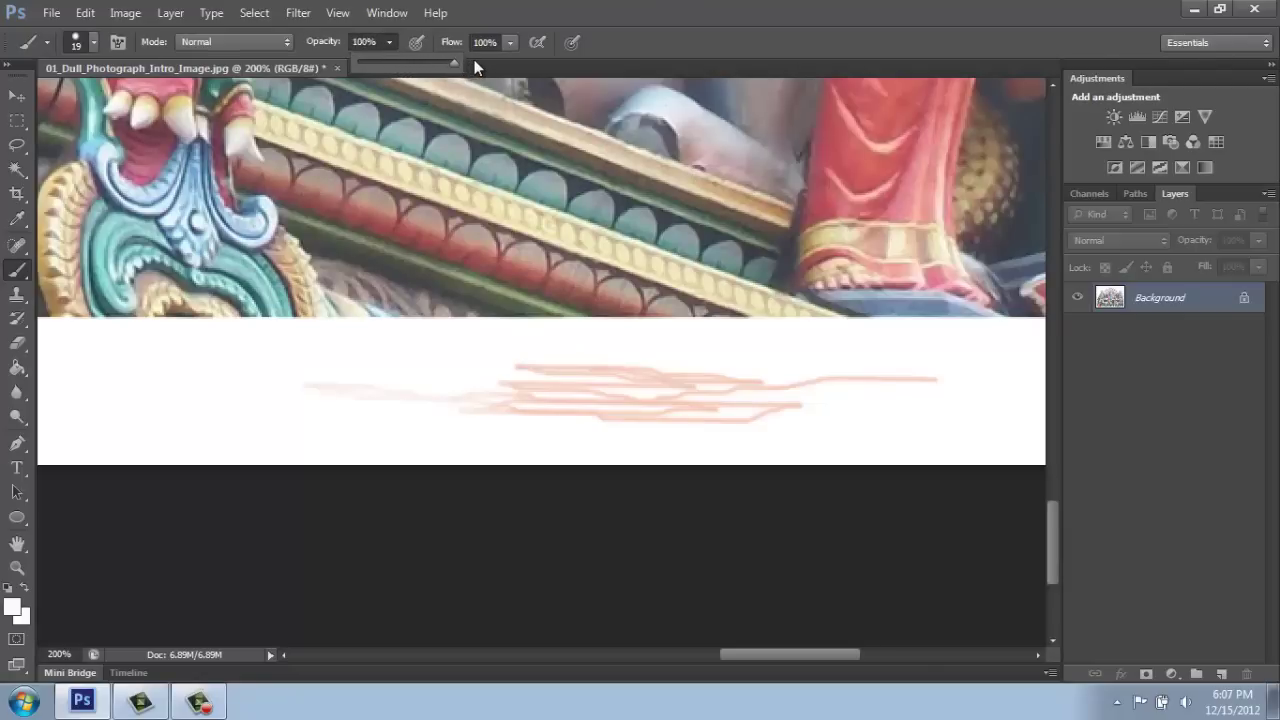
pyautogui.moveTo(300, 397)
pyautogui.mouseDown()
pyautogui.moveTo(409, 389)
pyautogui.moveTo(808, 411)
pyautogui.moveTo(778, 424)
pyautogui.moveTo(489, 417)
pyautogui.mouseUp()
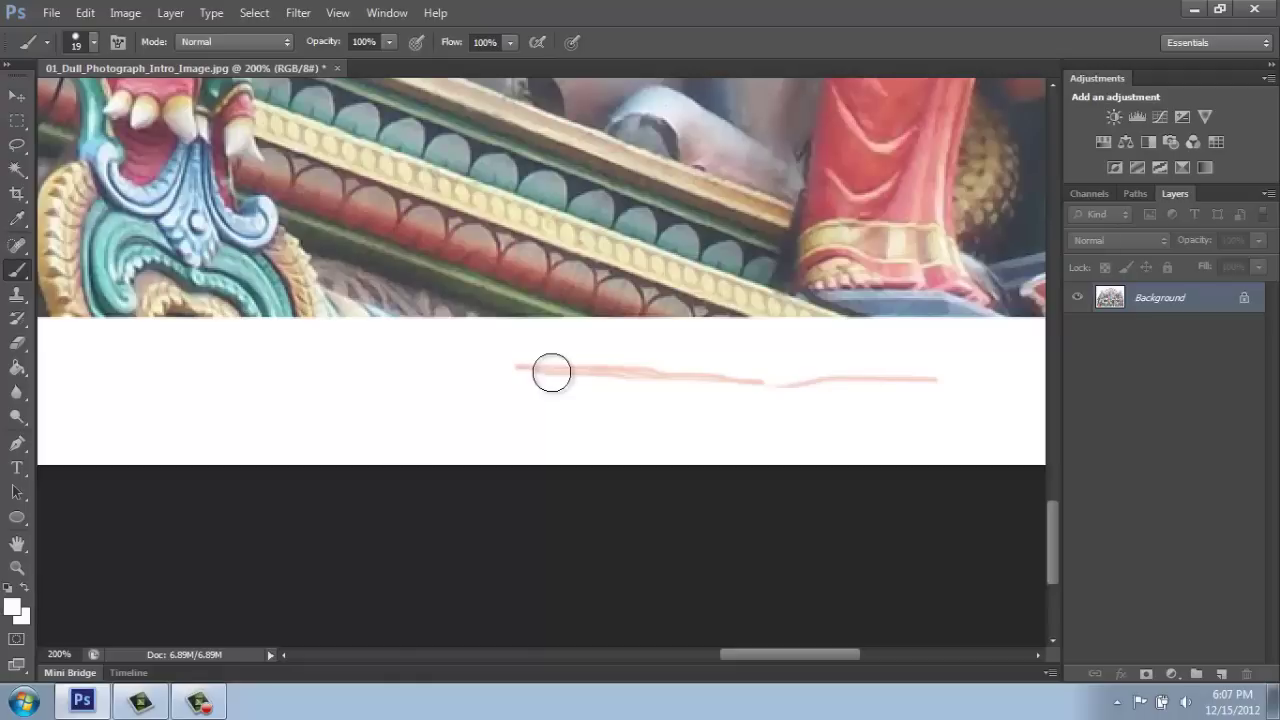
pyautogui.moveTo(551, 371)
pyautogui.mouseDown()
pyautogui.moveTo(770, 385)
pyautogui.moveTo(355, 372)
pyautogui.moveTo(616, 398)
pyautogui.moveTo(947, 388)
pyautogui.moveTo(863, 386)
pyautogui.mouseUp()
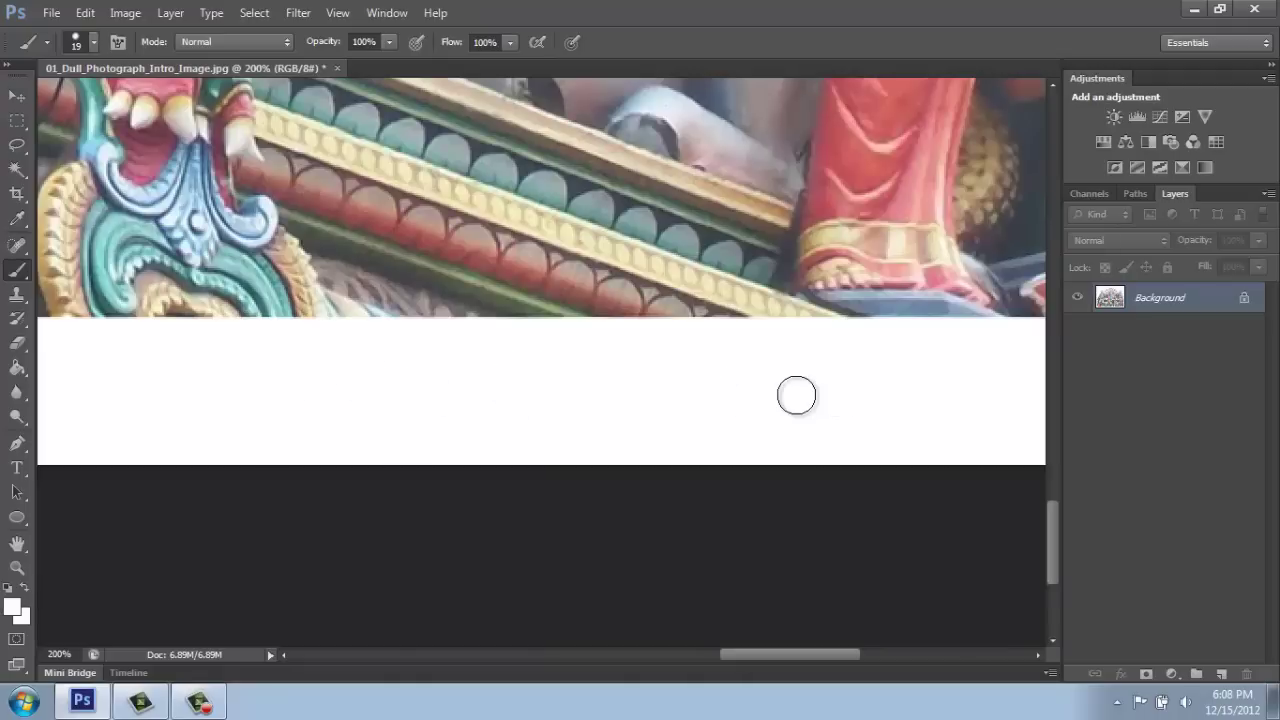
# Step: Fit the image on screen, try a white stroke along the bottom edge, then undo it
pyautogui.hotkey('ctrl', '0')
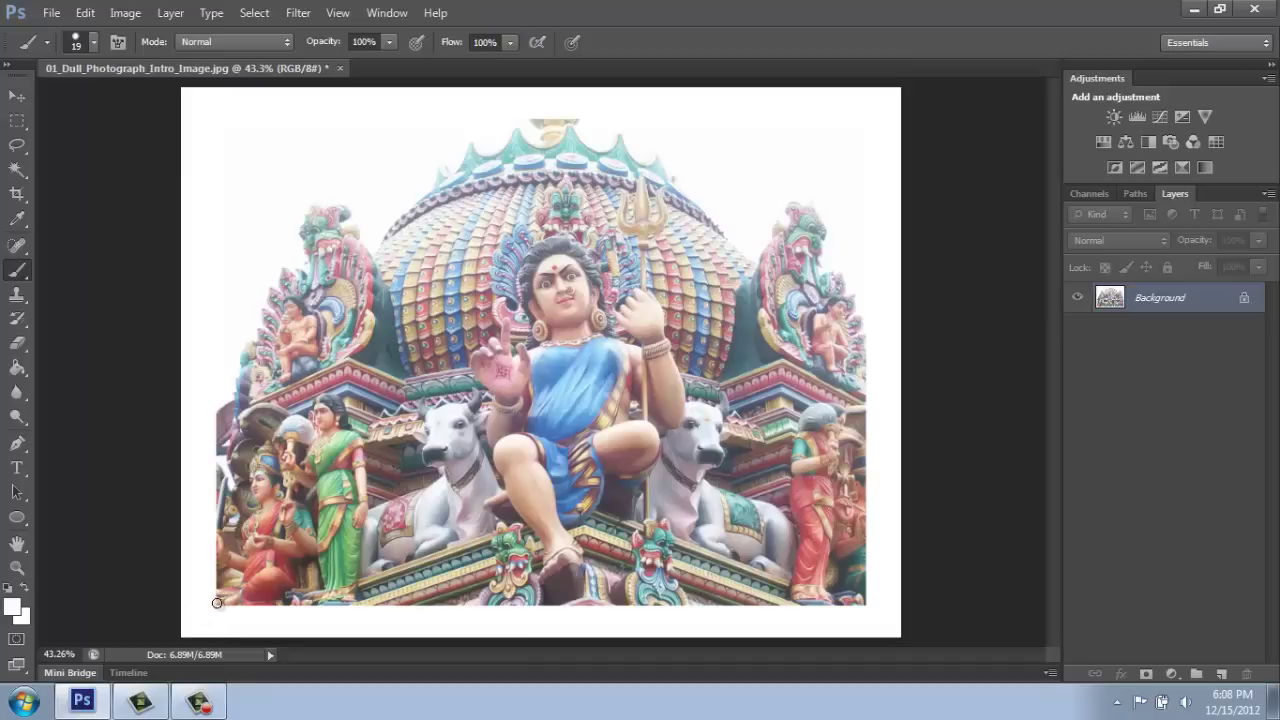
pyautogui.moveTo(217, 605)
pyautogui.mouseDown()
pyautogui.moveTo(805, 631)
pyautogui.moveTo(856, 615)
pyautogui.moveTo(846, 622)
pyautogui.mouseUp()
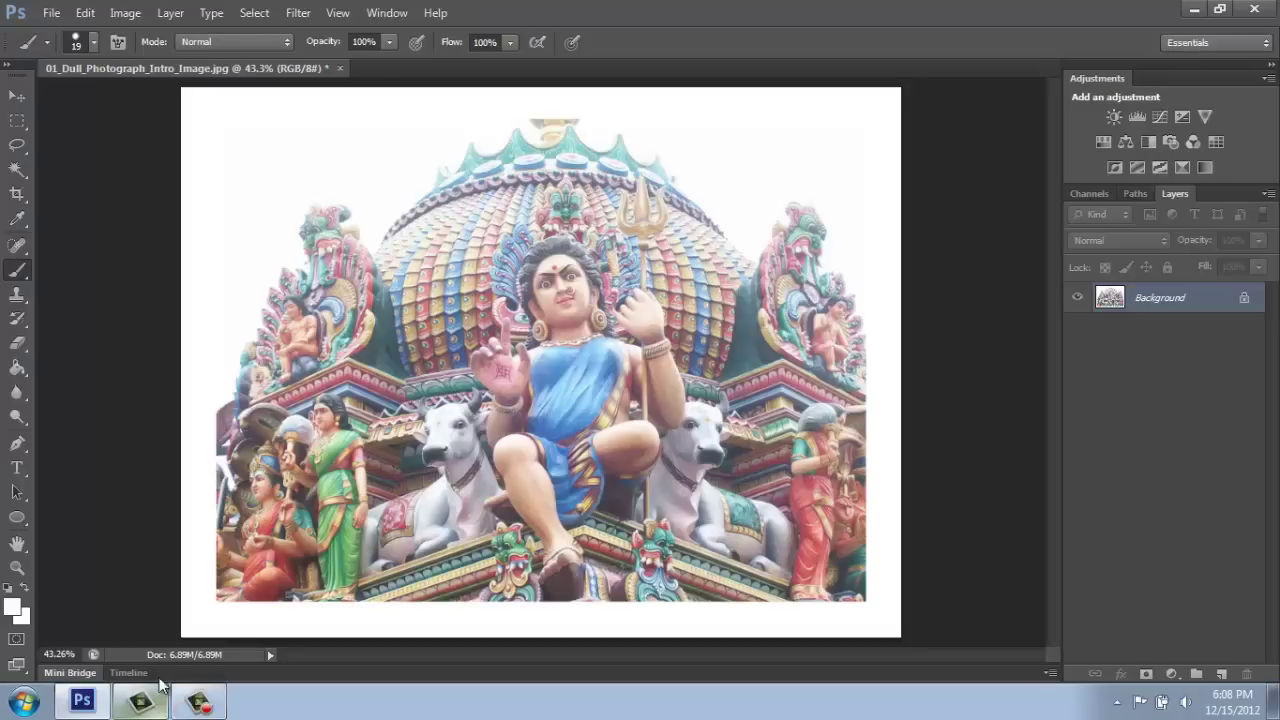
pyautogui.hotkey('ctrl', 'z')
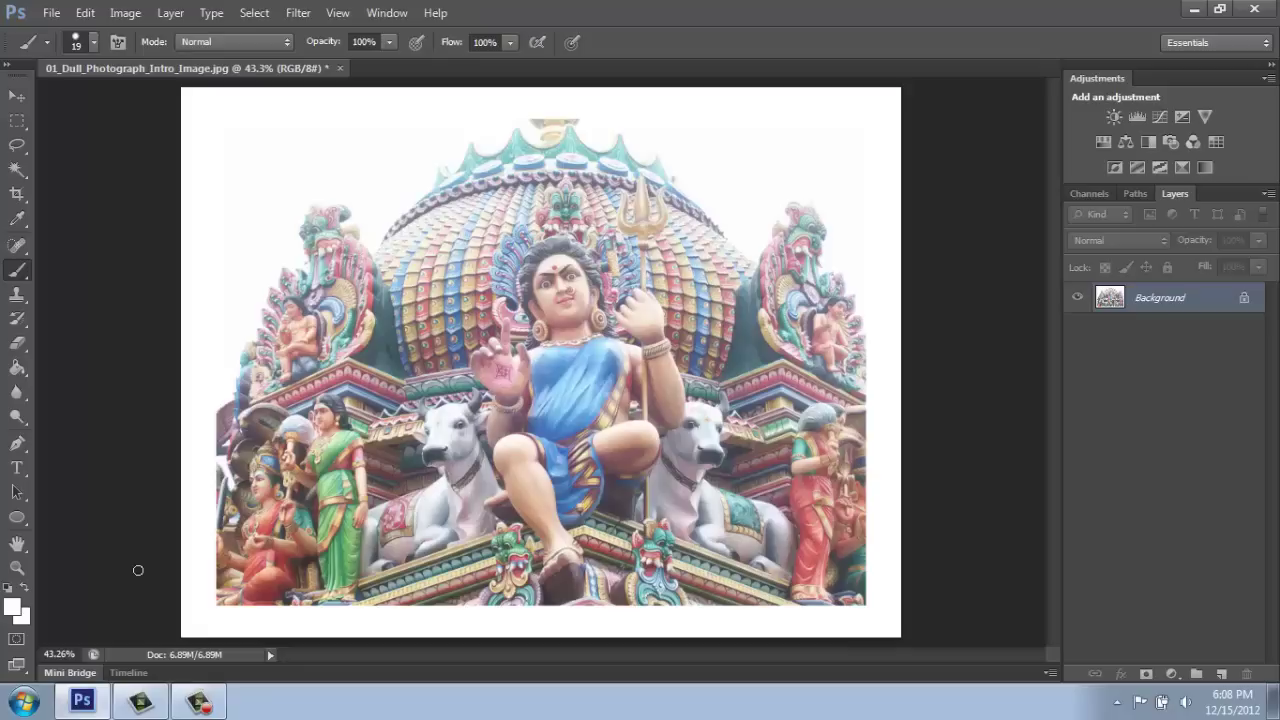
# Step: Zoom in repeatedly on the small dark mark in the green area beside the dome
pyautogui.click(17, 569)
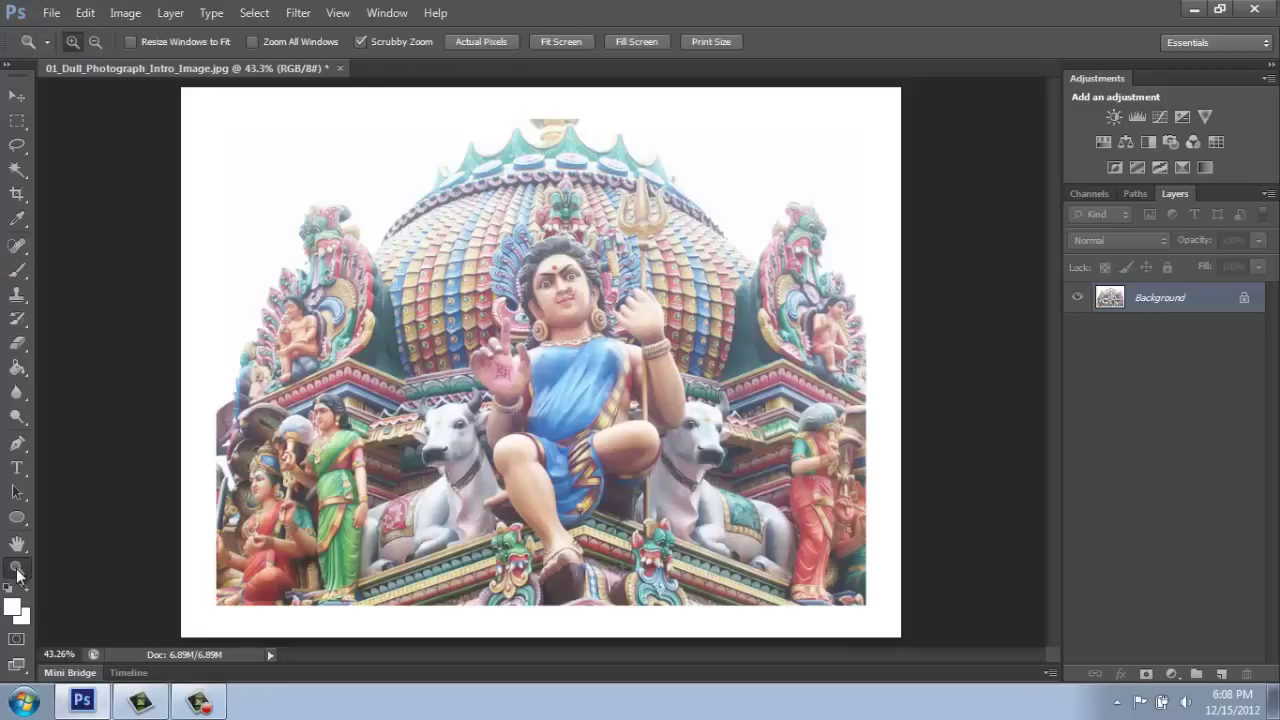
pyautogui.click(365, 362)
pyautogui.click(402, 367)
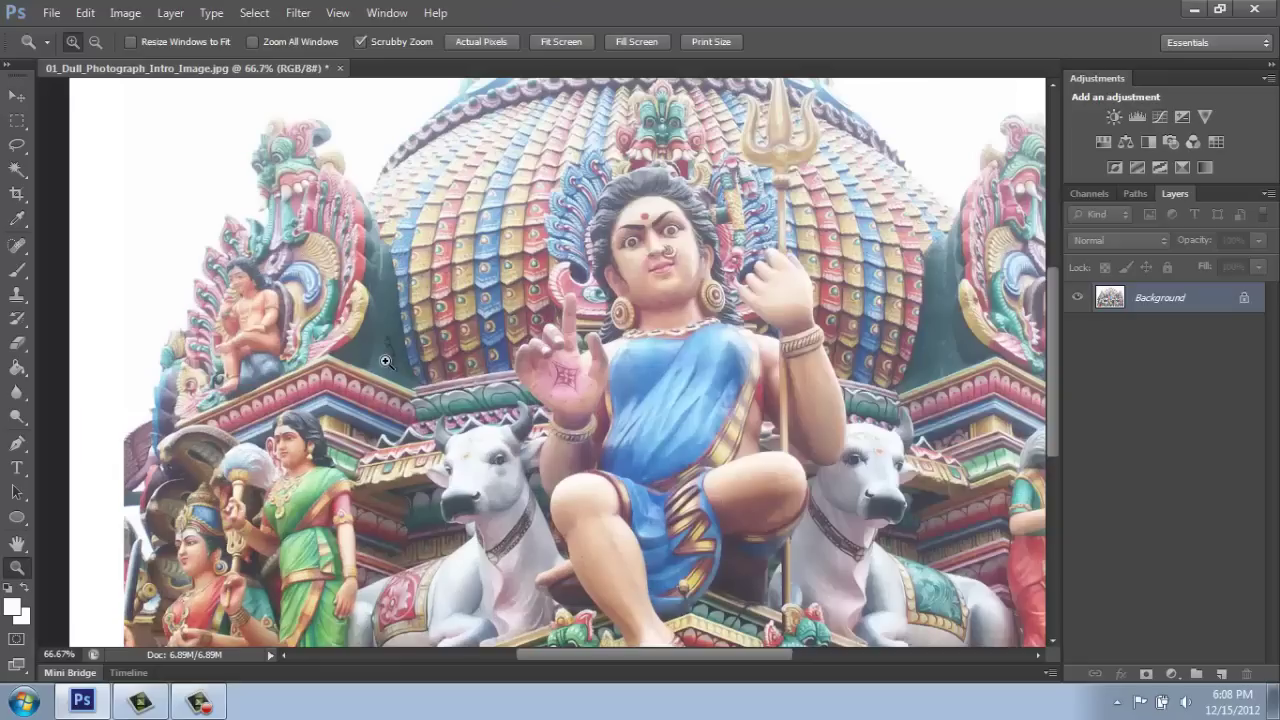
pyautogui.click(391, 352)
pyautogui.click(392, 346)
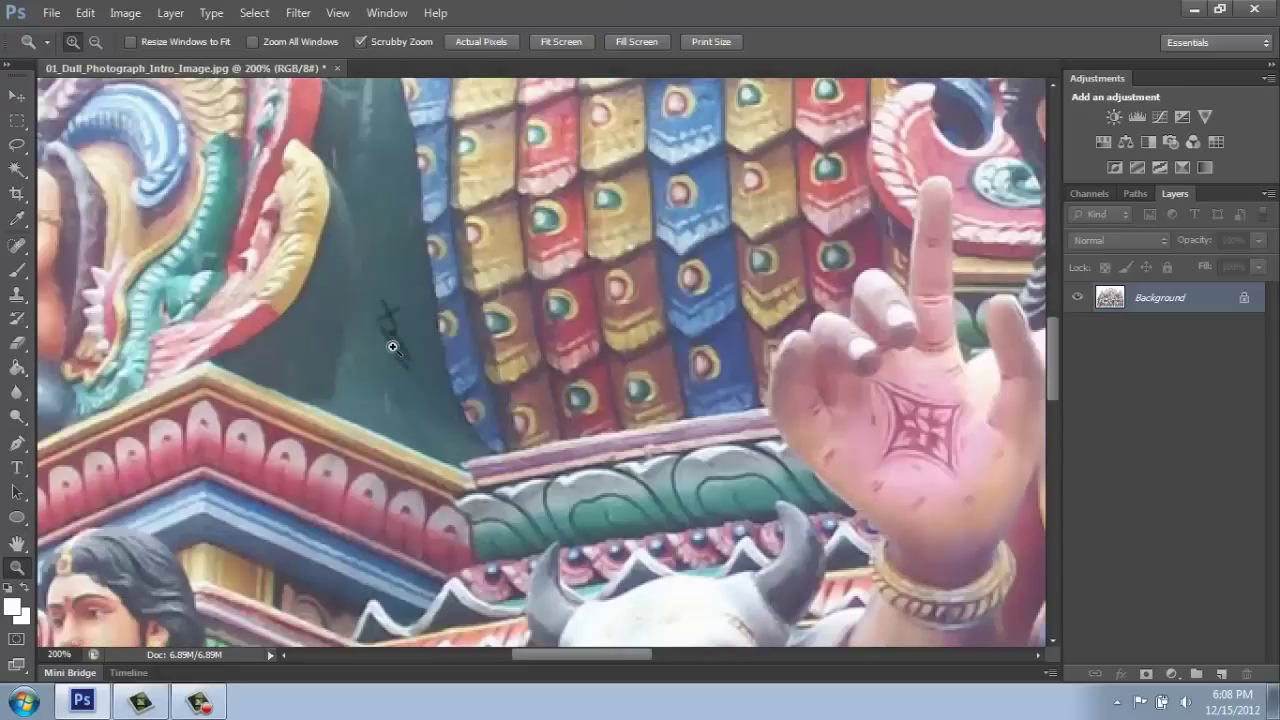
pyautogui.click(392, 346)
pyautogui.click(392, 345)
pyautogui.click(392, 345)
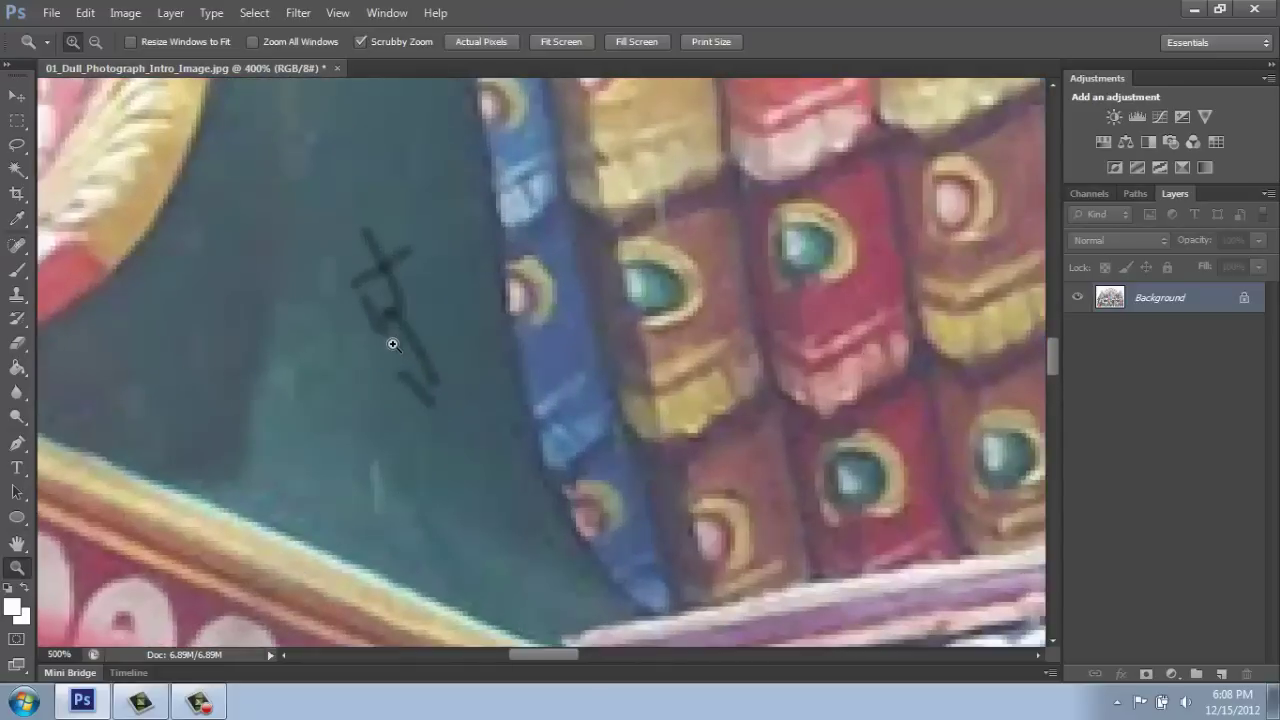
pyautogui.click(392, 345)
pyautogui.click(392, 345)
# Step: Magnify the mark to pixel level and hide the pixel grid by unchecking View > Extras
pyautogui.click(392, 344)
pyautogui.click(392, 344)
pyautogui.click(392, 343)
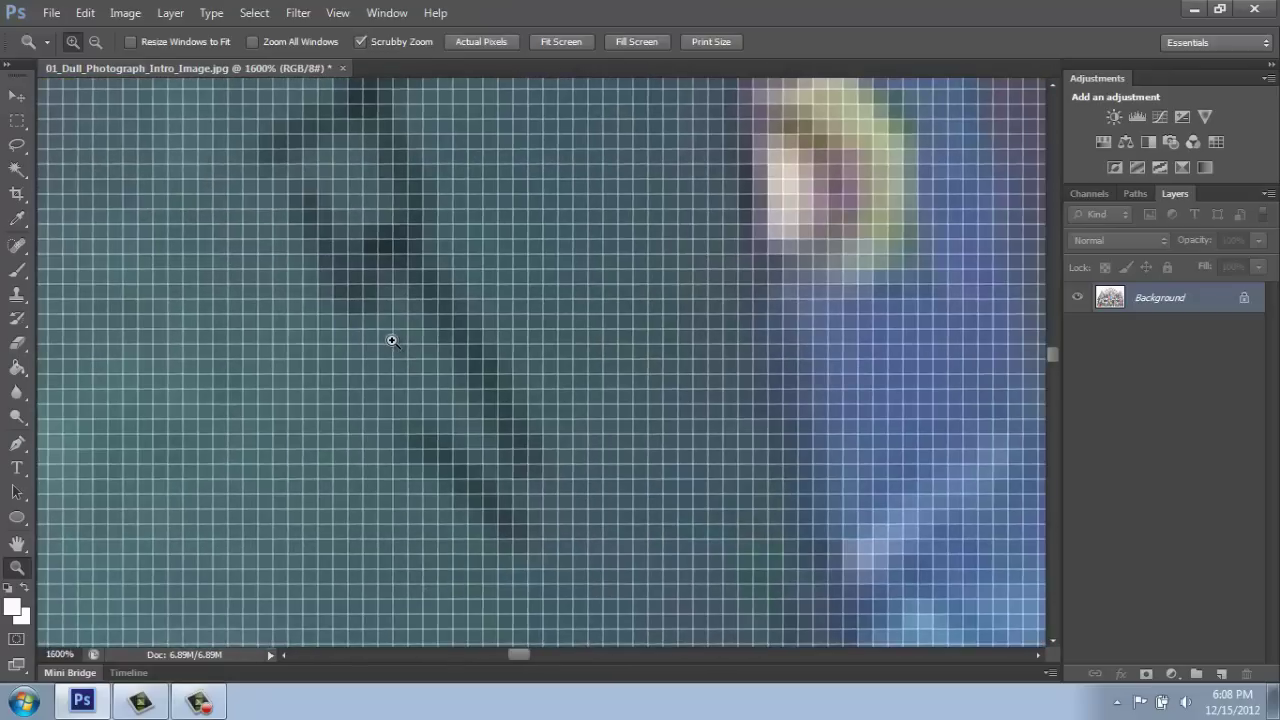
pyautogui.click(392, 342)
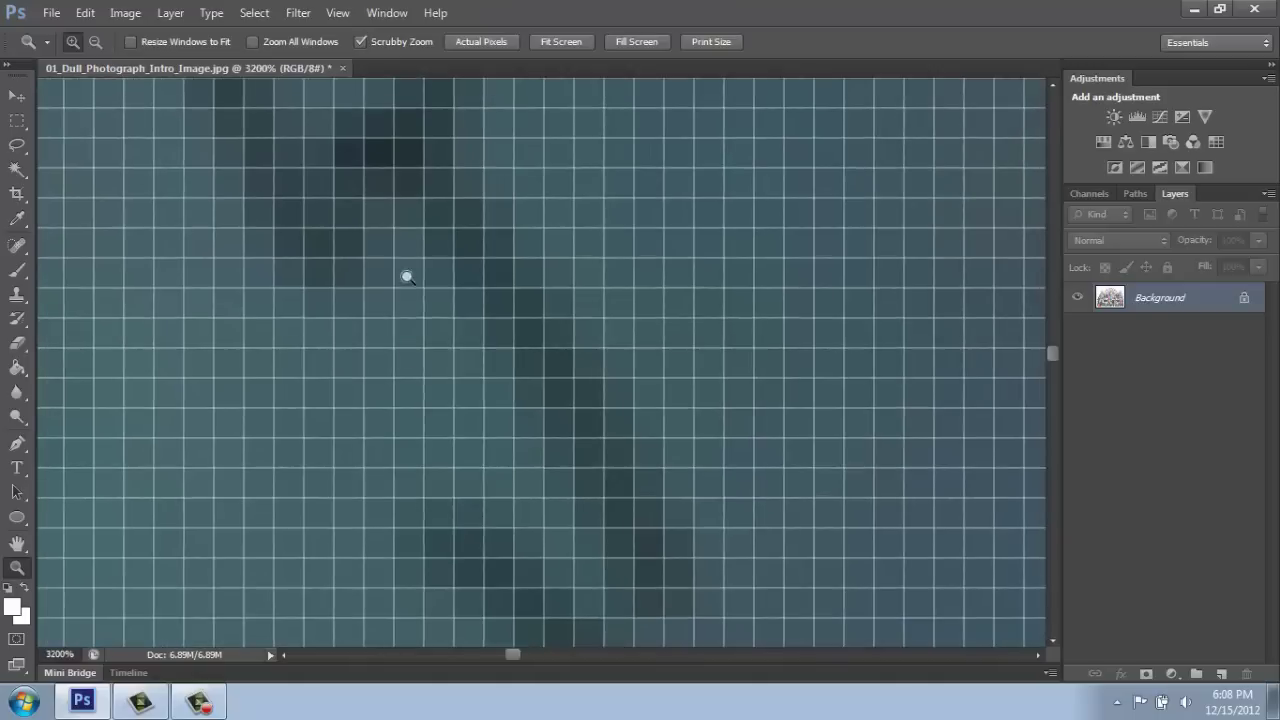
pyautogui.click(340, 14)
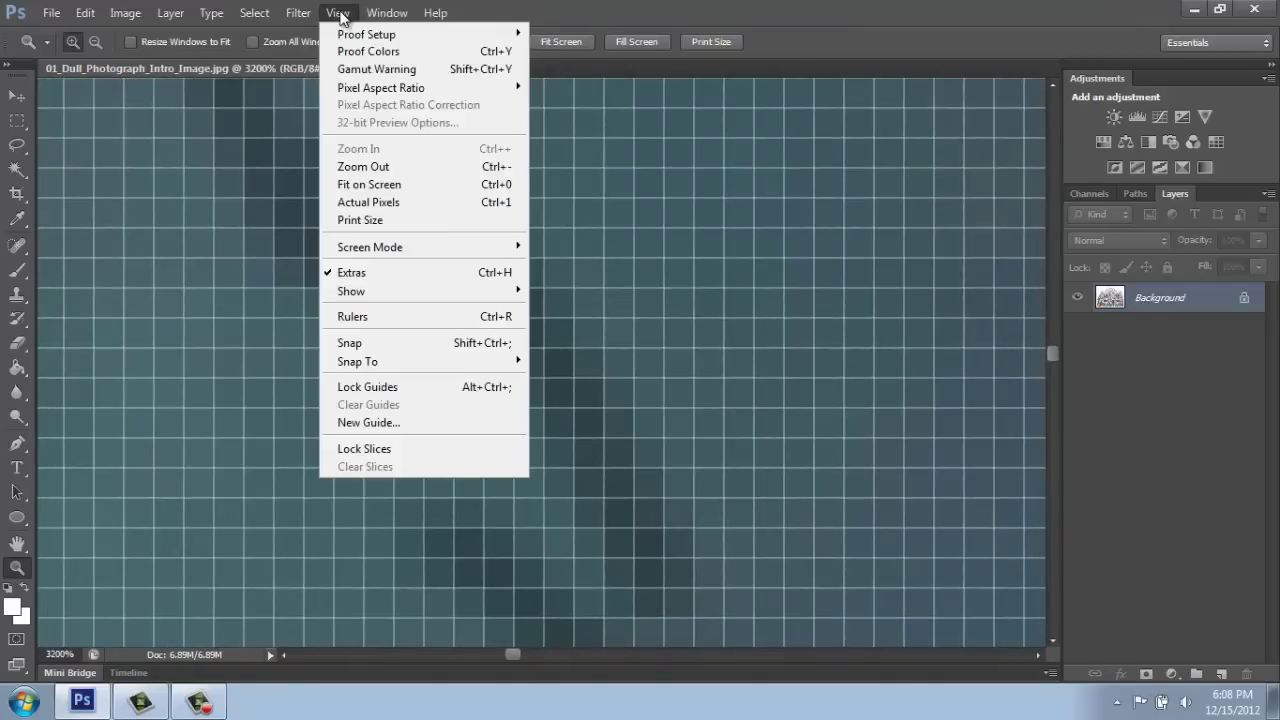
pyautogui.click(352, 274)
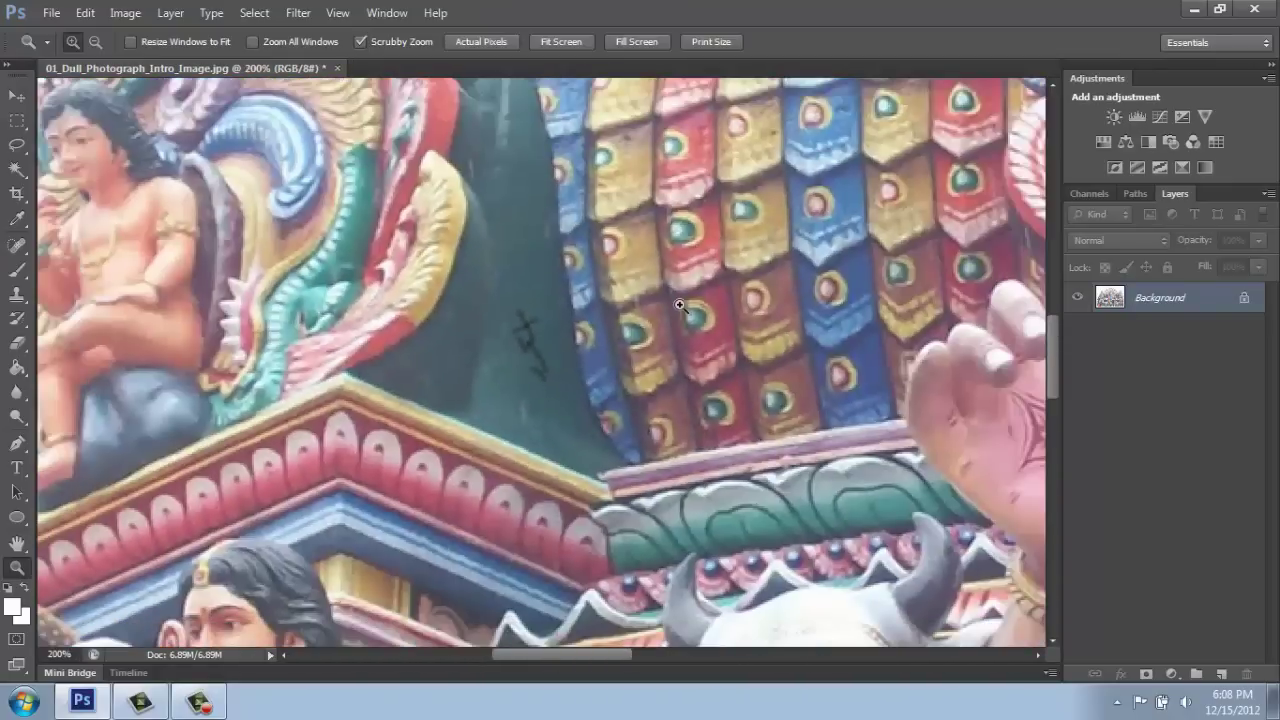
# Step: Sample the dark green beside the mark, trial-brush over the mark, undo it, and zoom back in
pyautogui.click(18, 220)
pyautogui.click(513, 230)
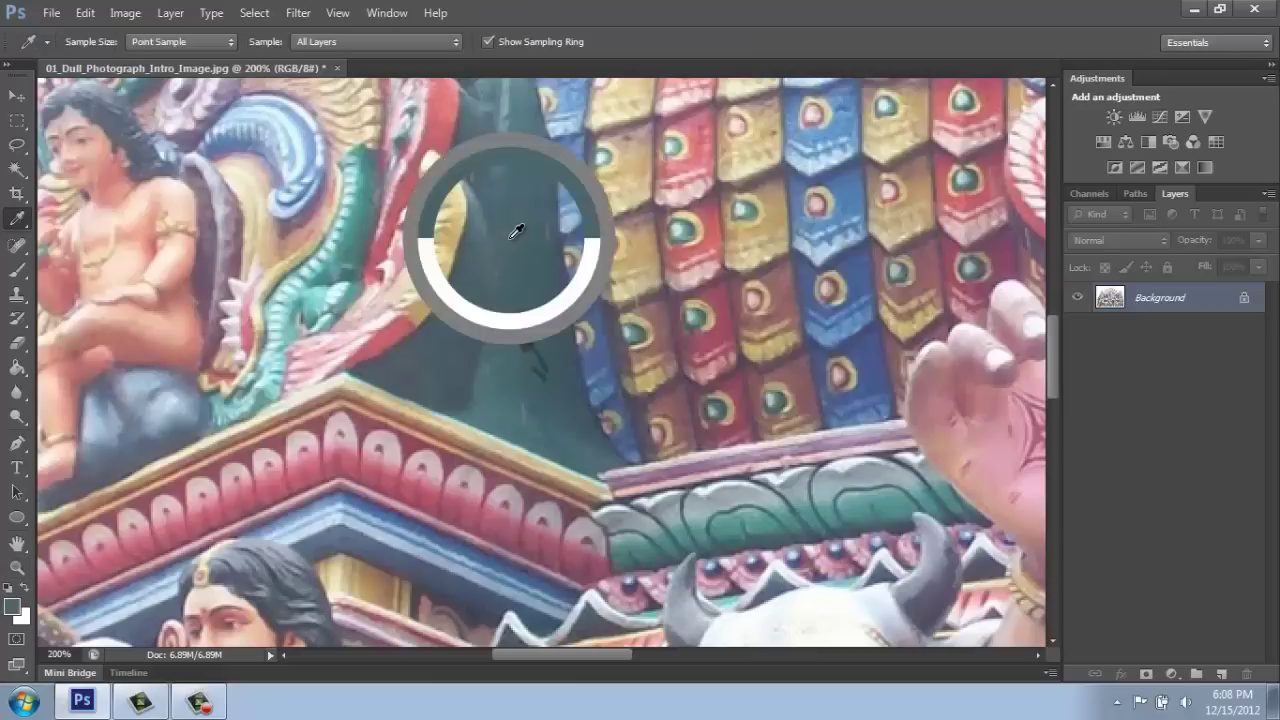
pyautogui.click(18, 270)
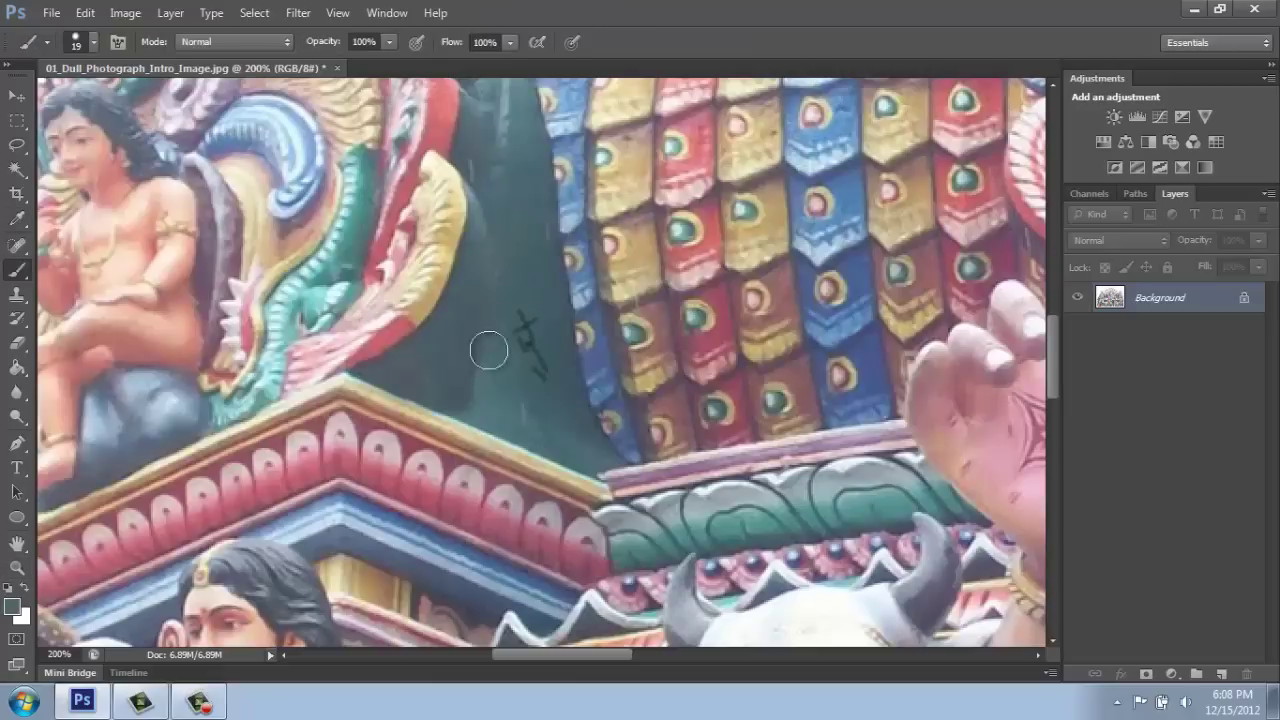
pyautogui.moveTo(528, 335)
pyautogui.mouseDown()
pyautogui.moveTo(536, 394)
pyautogui.moveTo(533, 321)
pyautogui.moveTo(528, 397)
pyautogui.moveTo(522, 312)
pyautogui.moveTo(515, 384)
pyautogui.moveTo(526, 326)
pyautogui.moveTo(532, 383)
pyautogui.moveTo(546, 312)
pyautogui.moveTo(551, 395)
pyautogui.moveTo(547, 336)
pyautogui.moveTo(537, 382)
pyautogui.moveTo(536, 299)
pyautogui.moveTo(488, 362)
pyautogui.moveTo(550, 381)
pyautogui.moveTo(500, 313)
pyautogui.moveTo(551, 355)
pyautogui.moveTo(528, 386)
pyautogui.moveTo(615, 393)
pyautogui.mouseUp()
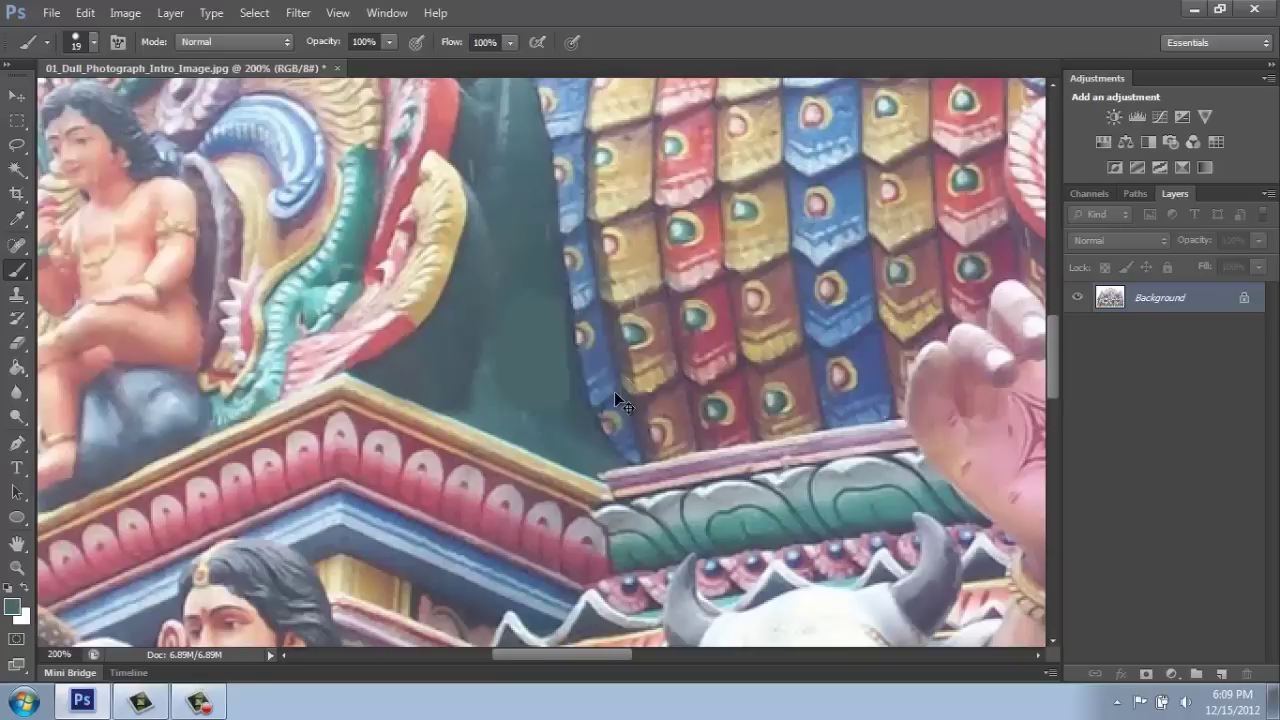
pyautogui.hotkey('ctrl', '-')
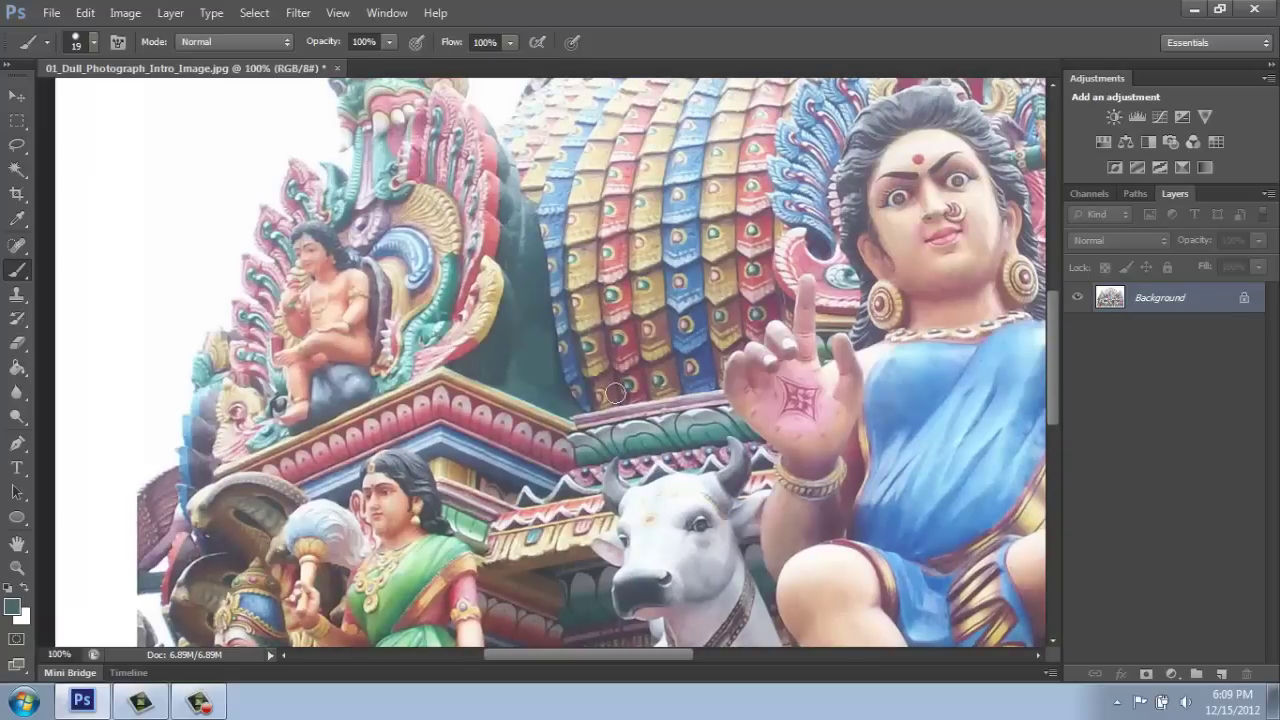
pyautogui.hotkey('ctrl', 'z')
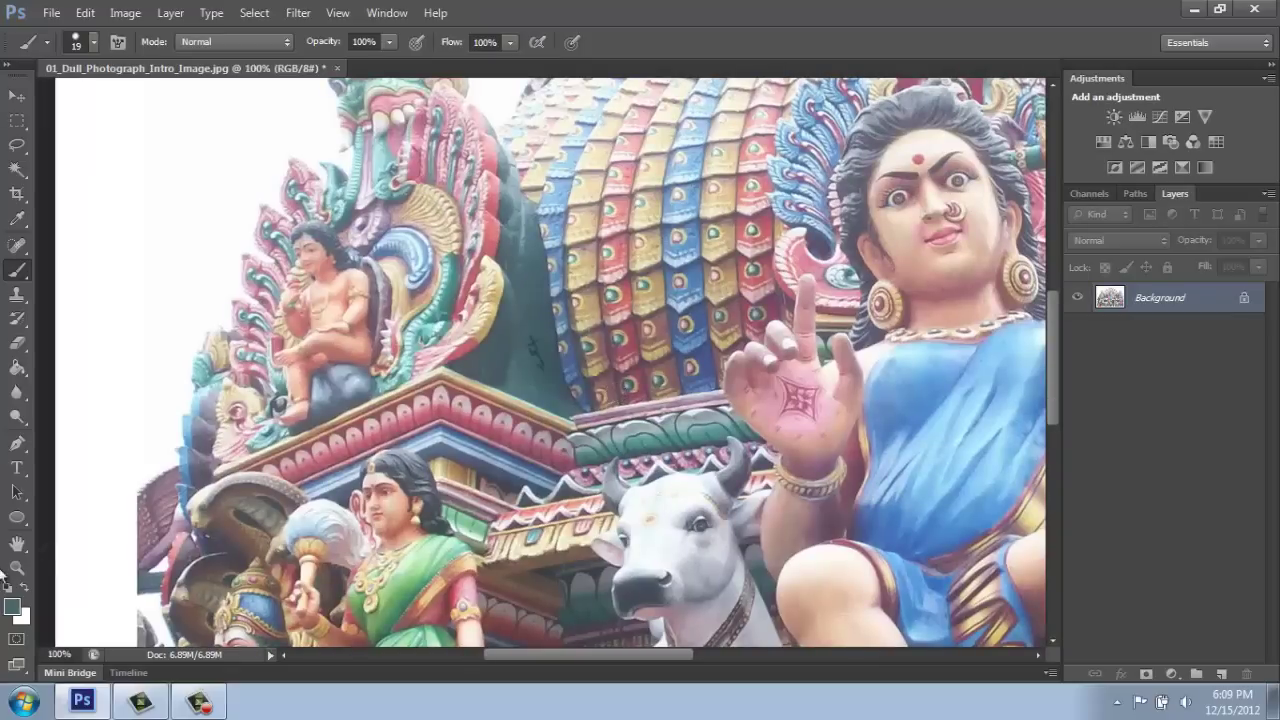
pyautogui.press('z')
pyautogui.click(539, 353)
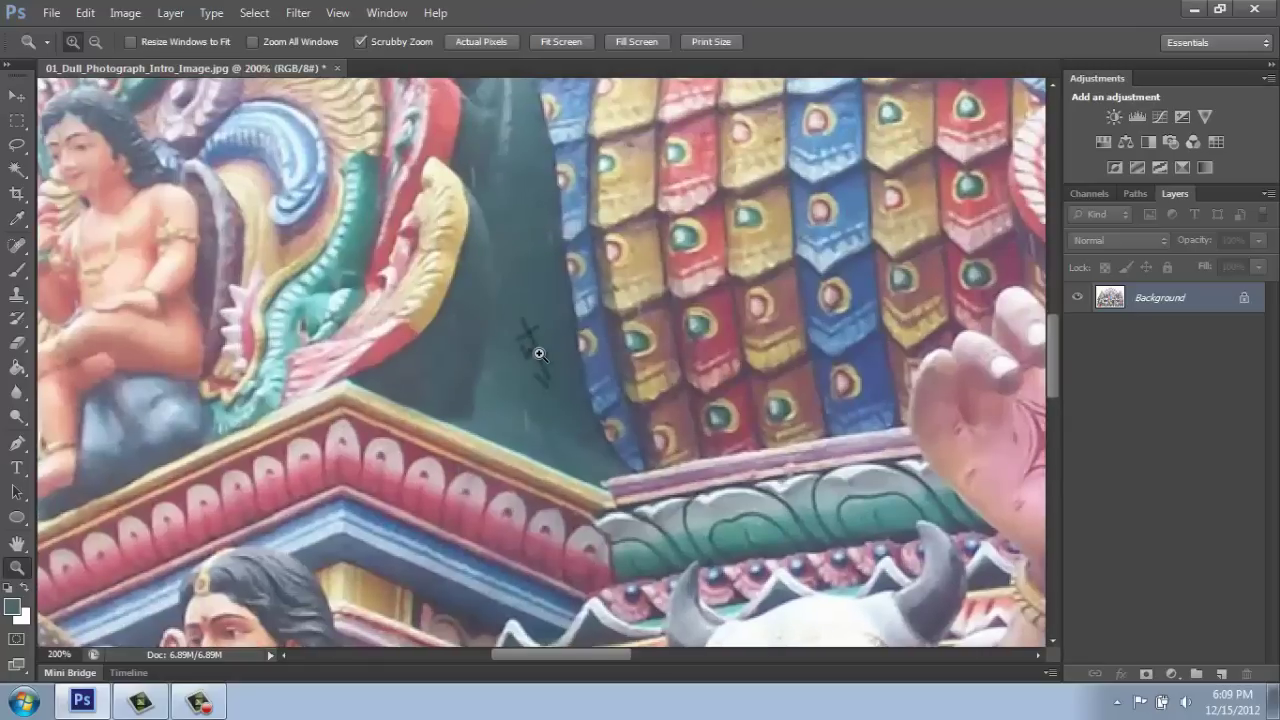
# Step: Select the Clone Stamp at 100% opacity and clone over the dark mark on the green wall
pyautogui.click(531, 347)
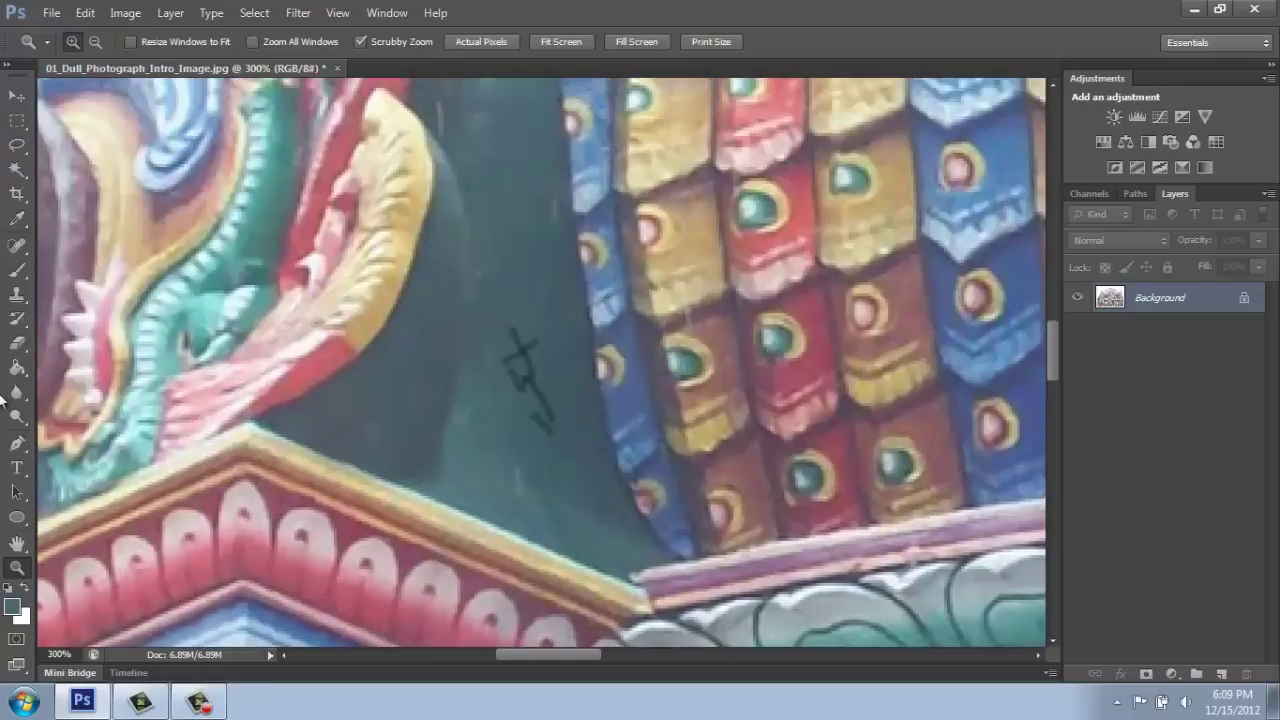
pyautogui.click(13, 306)
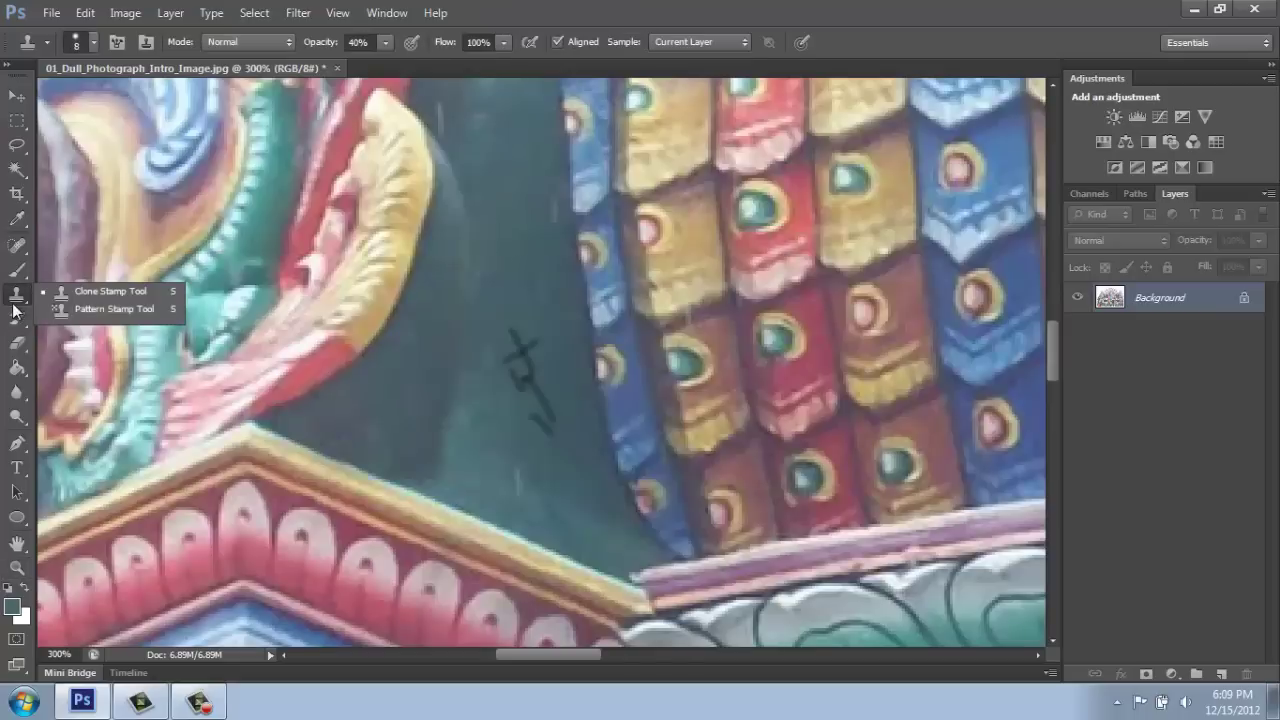
pyautogui.click(62, 292)
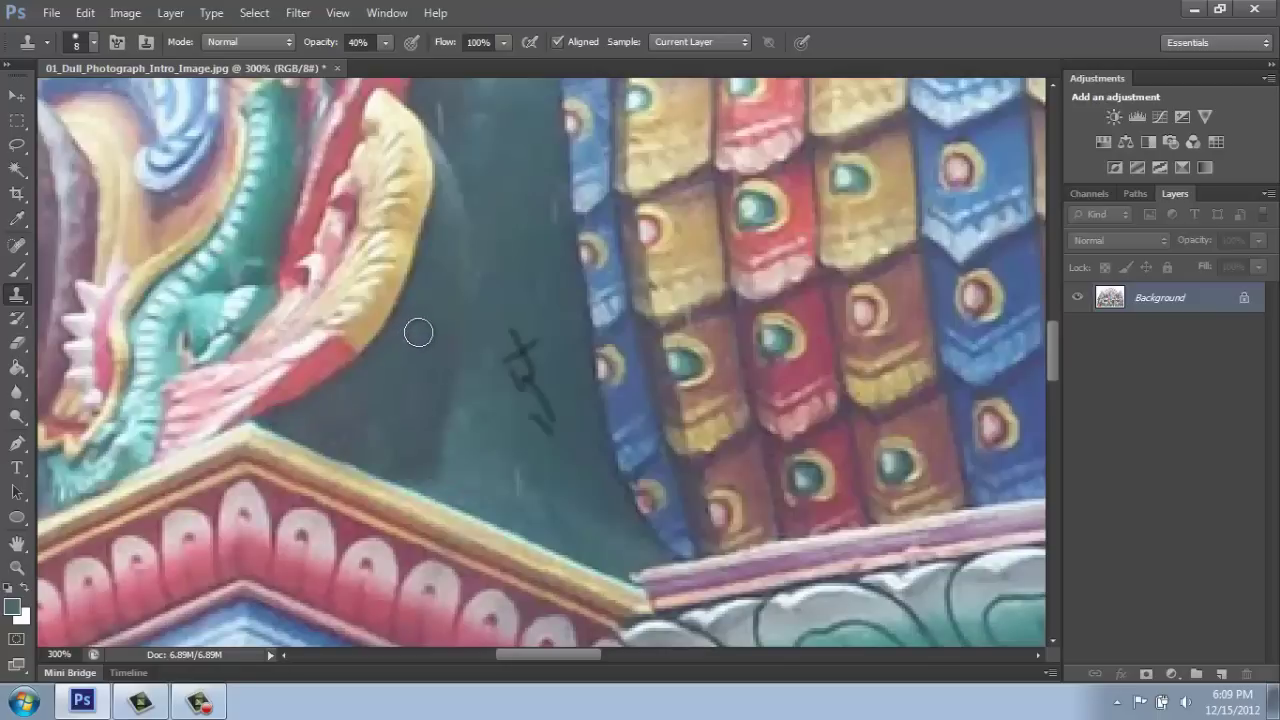
pyautogui.click(385, 43)
pyautogui.moveTo(385, 65); pyautogui.dragTo(417, 63)
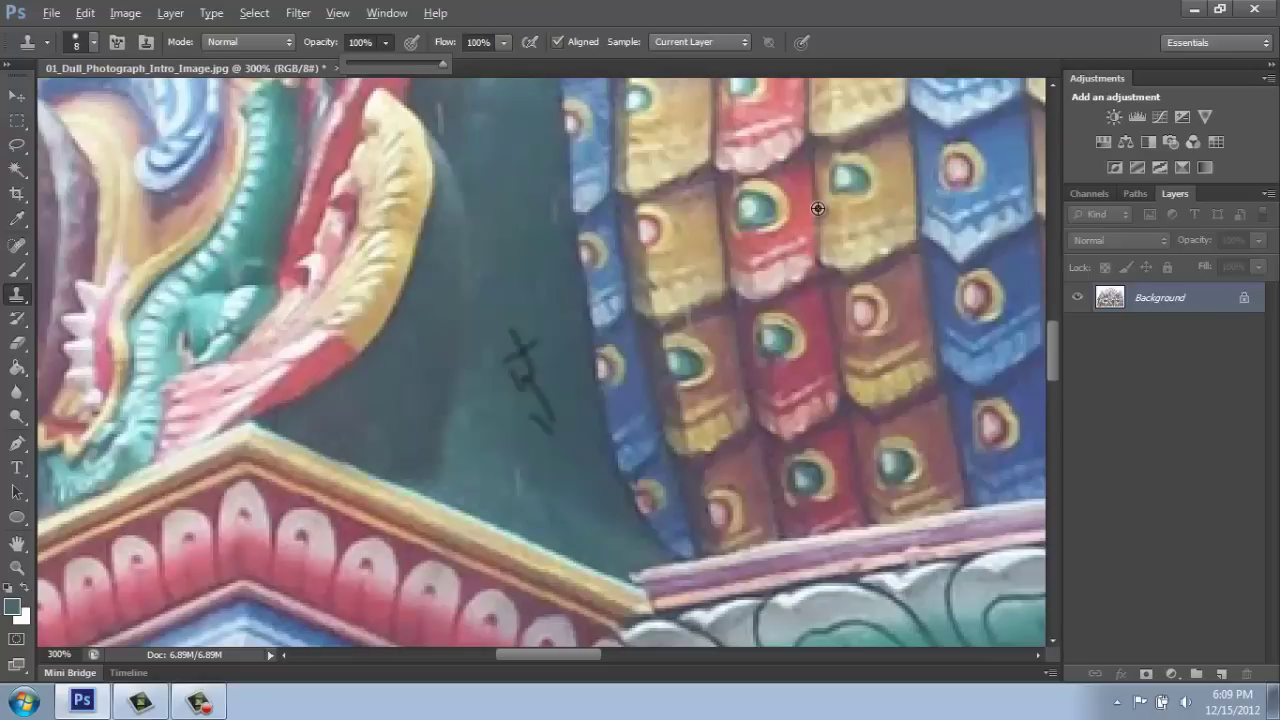
pyautogui.keyDown('alt'); pyautogui.click(818, 208); pyautogui.keyUp('alt')
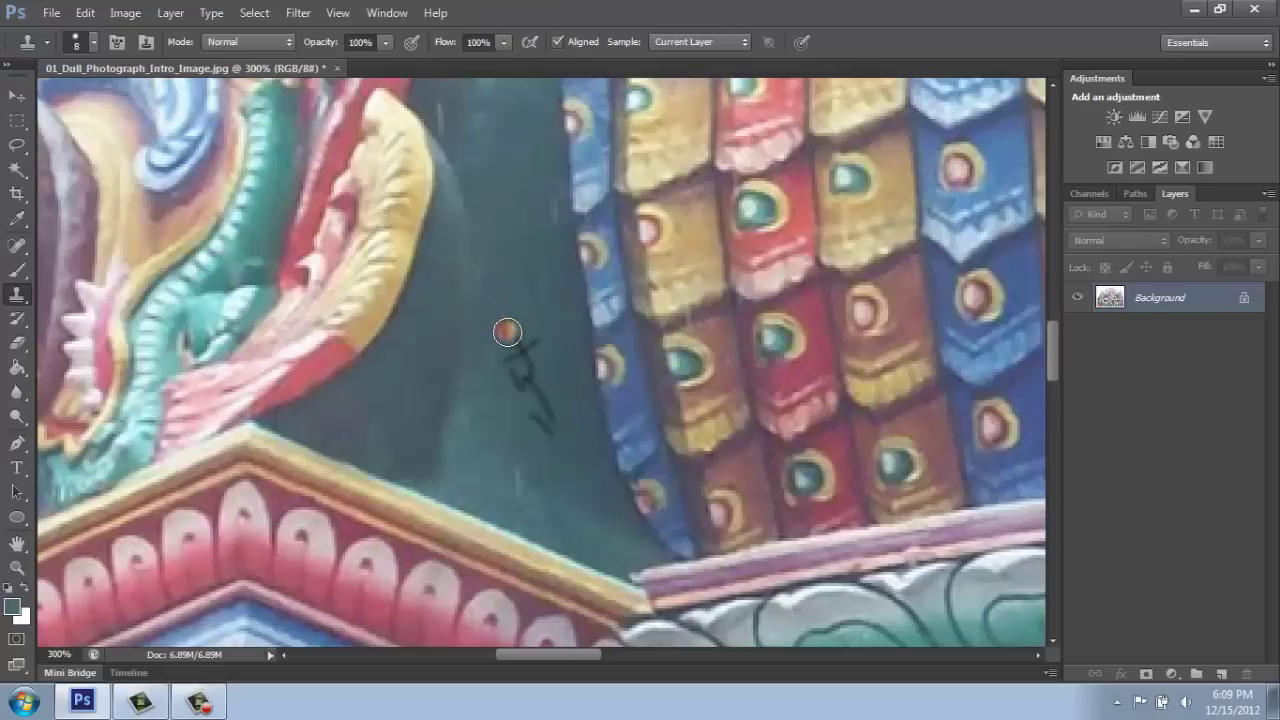
pyautogui.moveTo(507, 332)
pyautogui.mouseDown()
pyautogui.moveTo(511, 363)
pyautogui.moveTo(534, 343)
pyautogui.moveTo(500, 373)
pyautogui.moveTo(508, 338)
pyautogui.moveTo(494, 401)
pyautogui.moveTo(516, 418)
pyautogui.moveTo(526, 398)
pyautogui.moveTo(530, 429)
pyautogui.moveTo(528, 406)
pyautogui.moveTo(477, 396)
pyautogui.moveTo(474, 321)
pyautogui.moveTo(438, 390)
pyautogui.moveTo(480, 273)
pyautogui.moveTo(513, 253)
pyautogui.moveTo(546, 284)
pyautogui.moveTo(537, 386)
pyautogui.mouseUp()
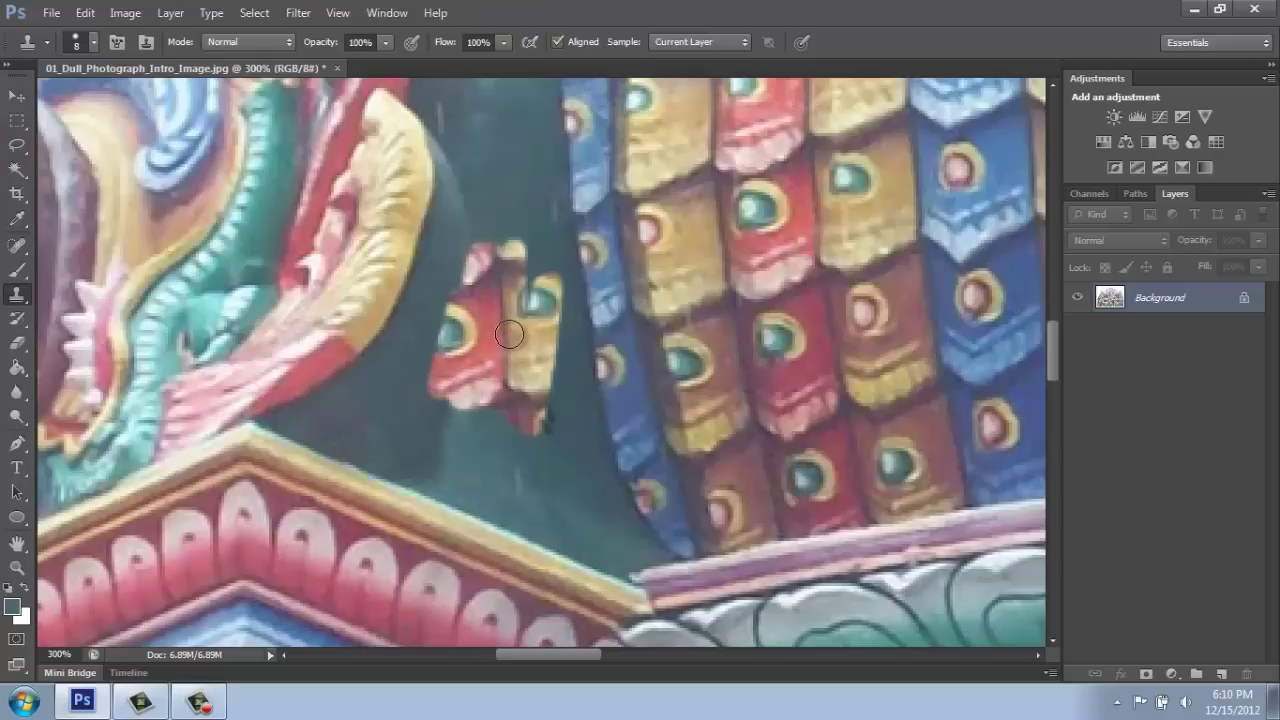
# Step: Undo the stray patches, clone green wall over the mark, lower opacity to 46%, and fit on screen
pyautogui.hotkey('ctrl', 'z')
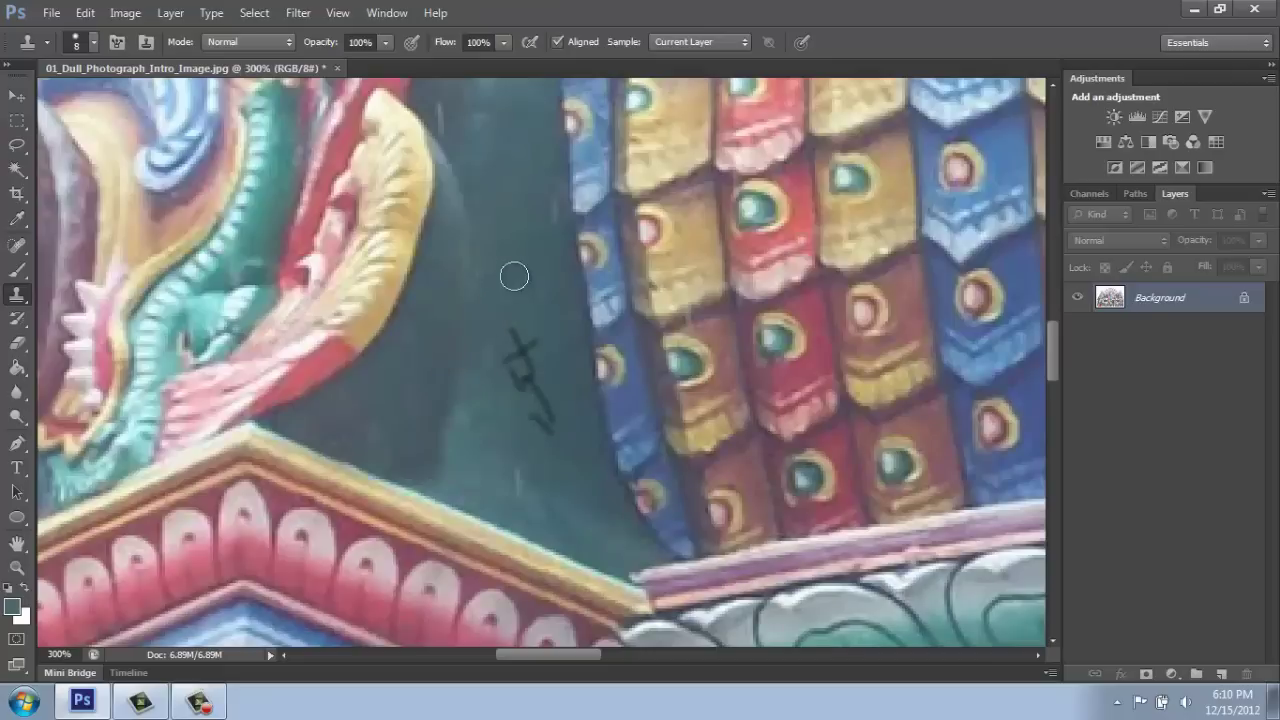
pyautogui.moveTo(517, 317)
pyautogui.mouseDown()
pyautogui.moveTo(519, 349)
pyautogui.moveTo(502, 365)
pyautogui.moveTo(522, 390)
pyautogui.moveTo(533, 390)
pyautogui.moveTo(534, 340)
pyautogui.mouseUp()
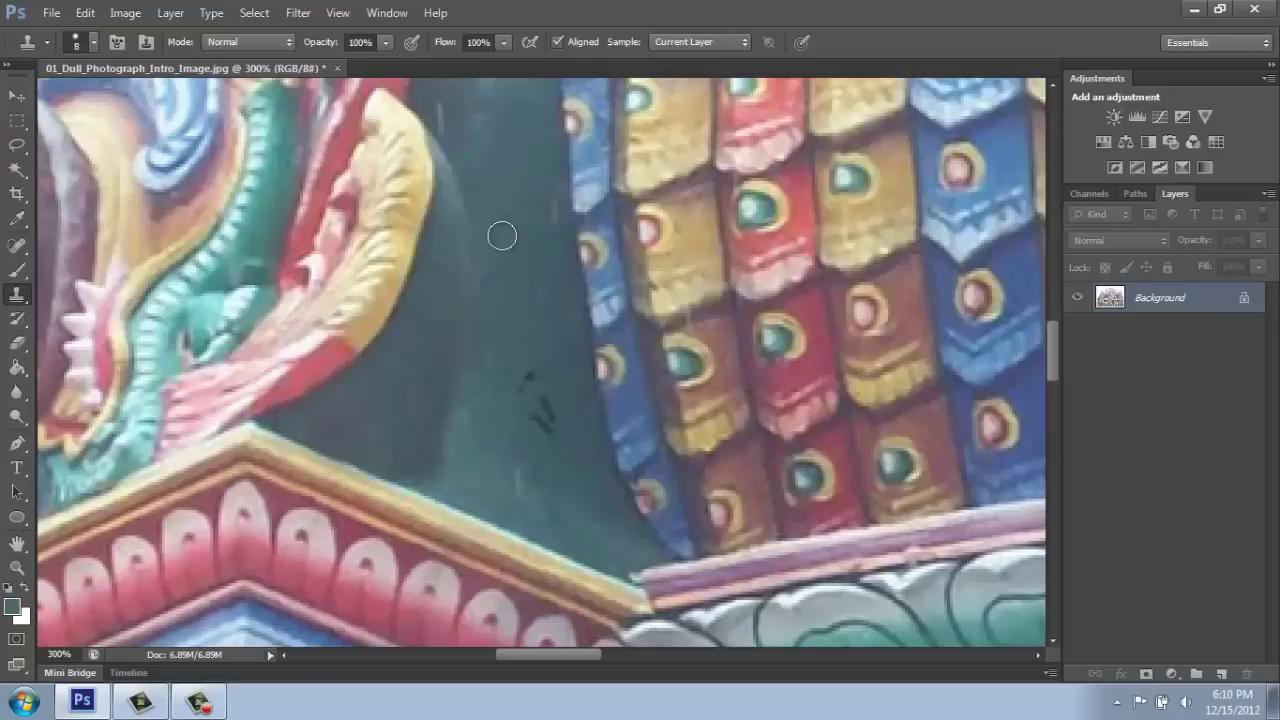
pyautogui.moveTo(503, 349)
pyautogui.mouseDown()
pyautogui.moveTo(507, 392)
pyautogui.moveTo(534, 373)
pyautogui.moveTo(545, 432)
pyautogui.mouseUp()
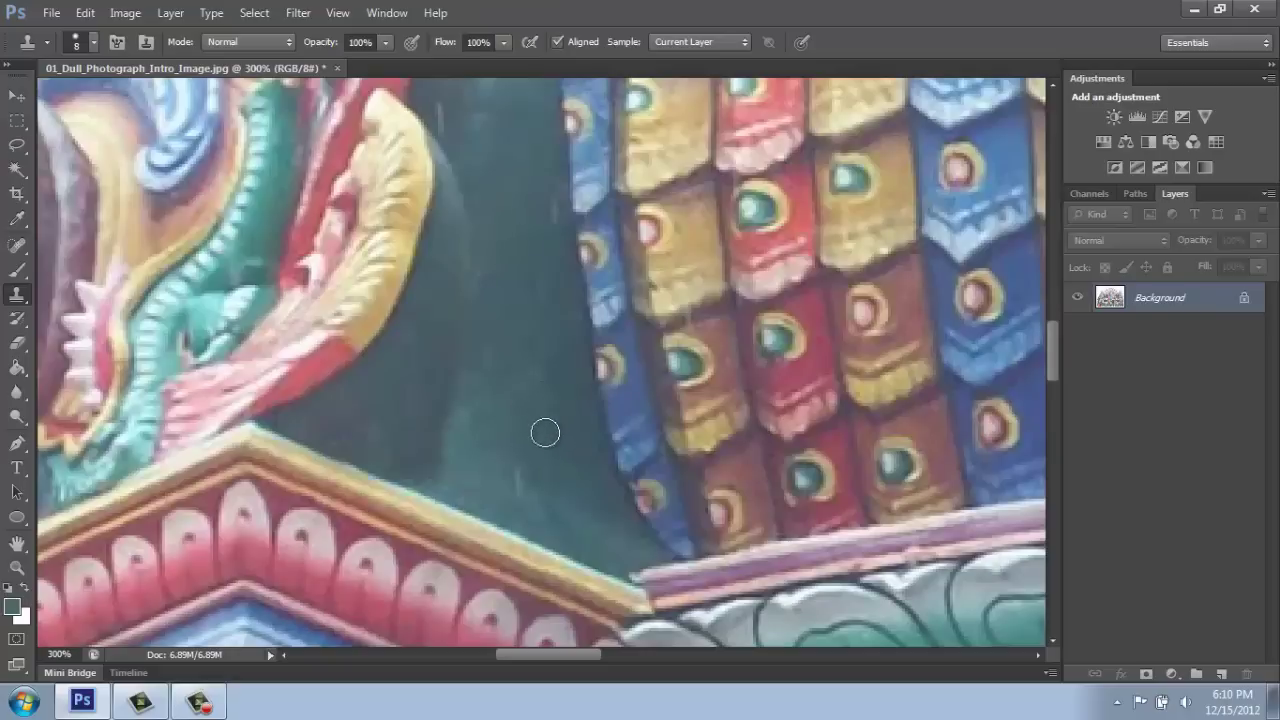
pyautogui.click(384, 42)
pyautogui.moveTo(385, 63); pyautogui.dragTo(335, 66)
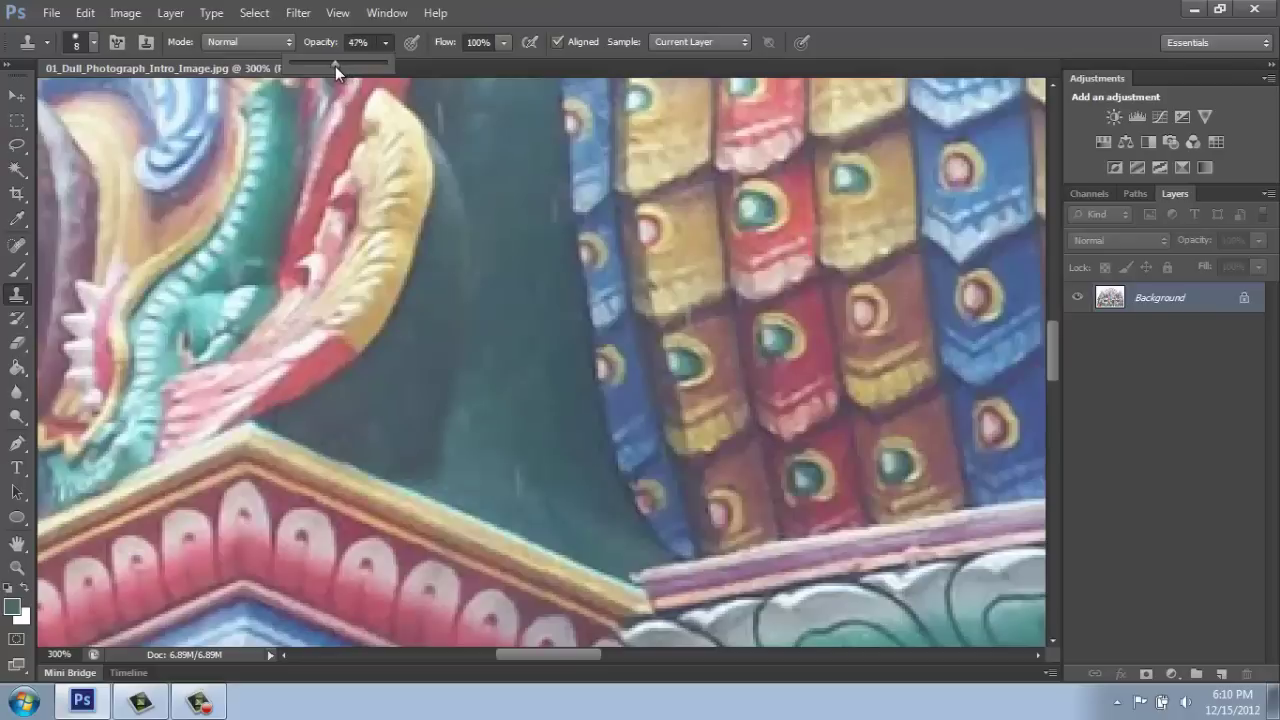
pyautogui.click(508, 345)
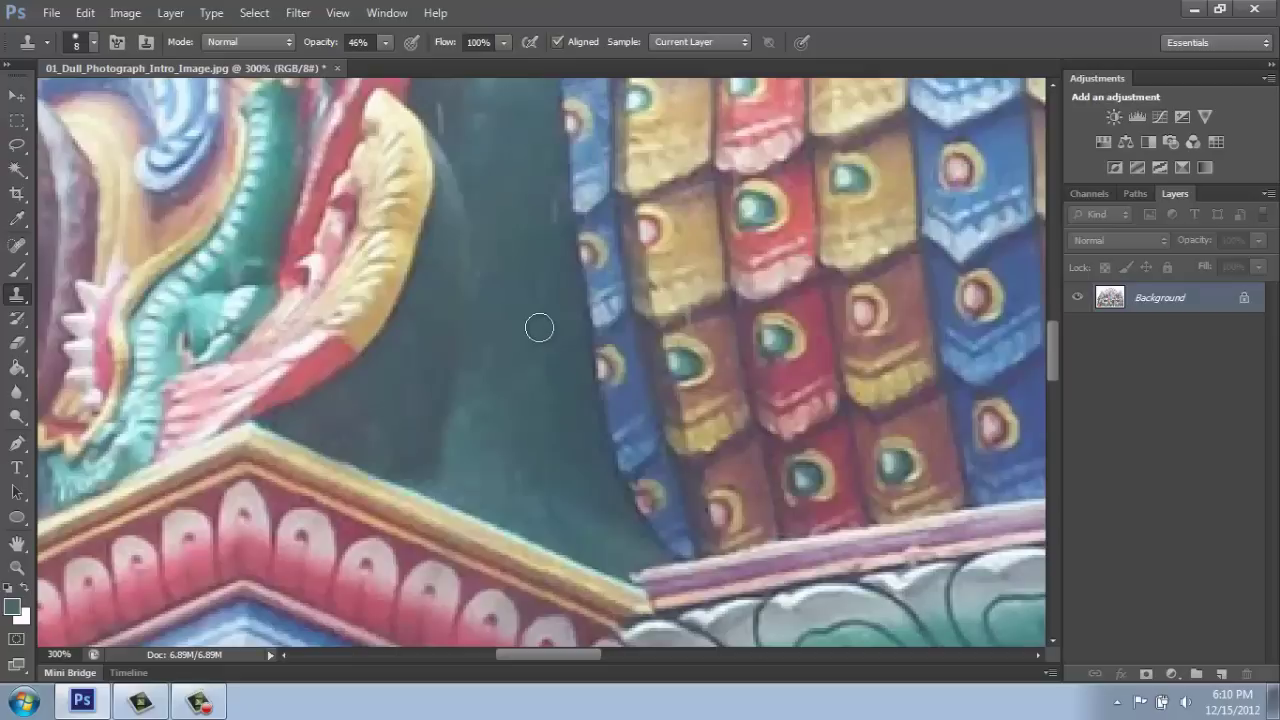
pyautogui.hotkey('ctrl', '0')
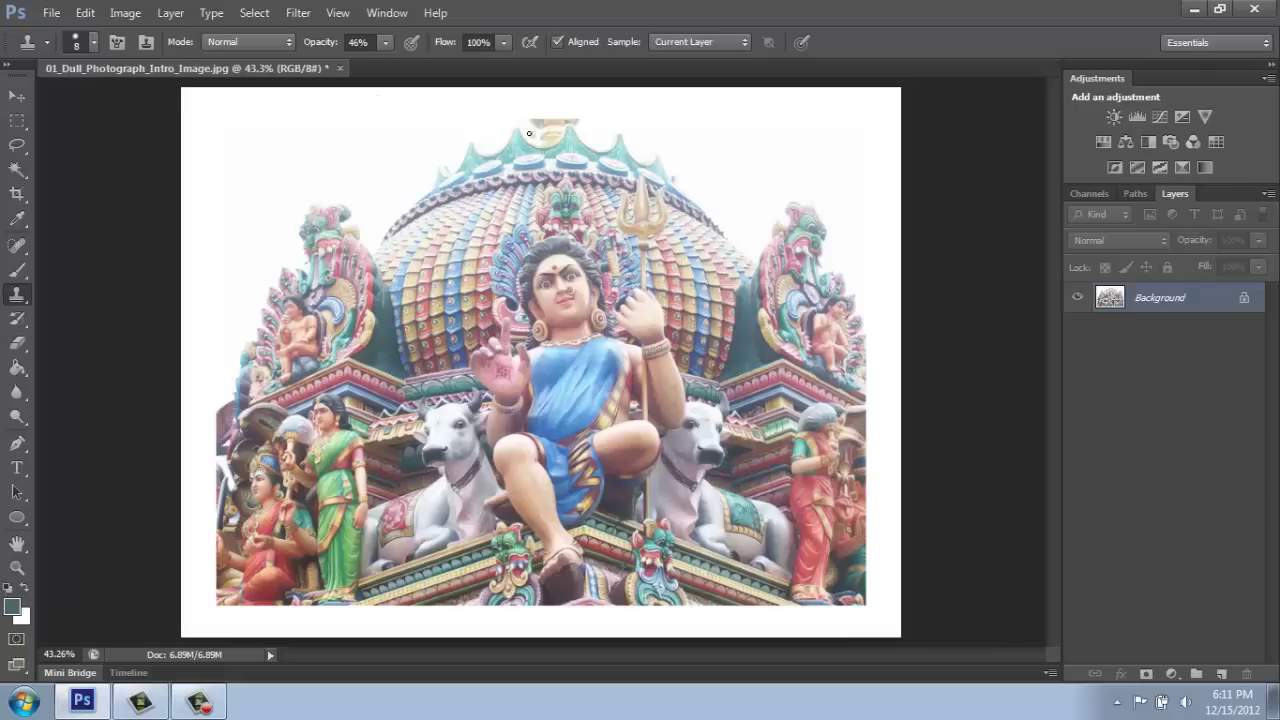
# Step: Apply Image > Auto Tone to give the temple photo deeper contrast and richer colours
pyautogui.click(130, 13)
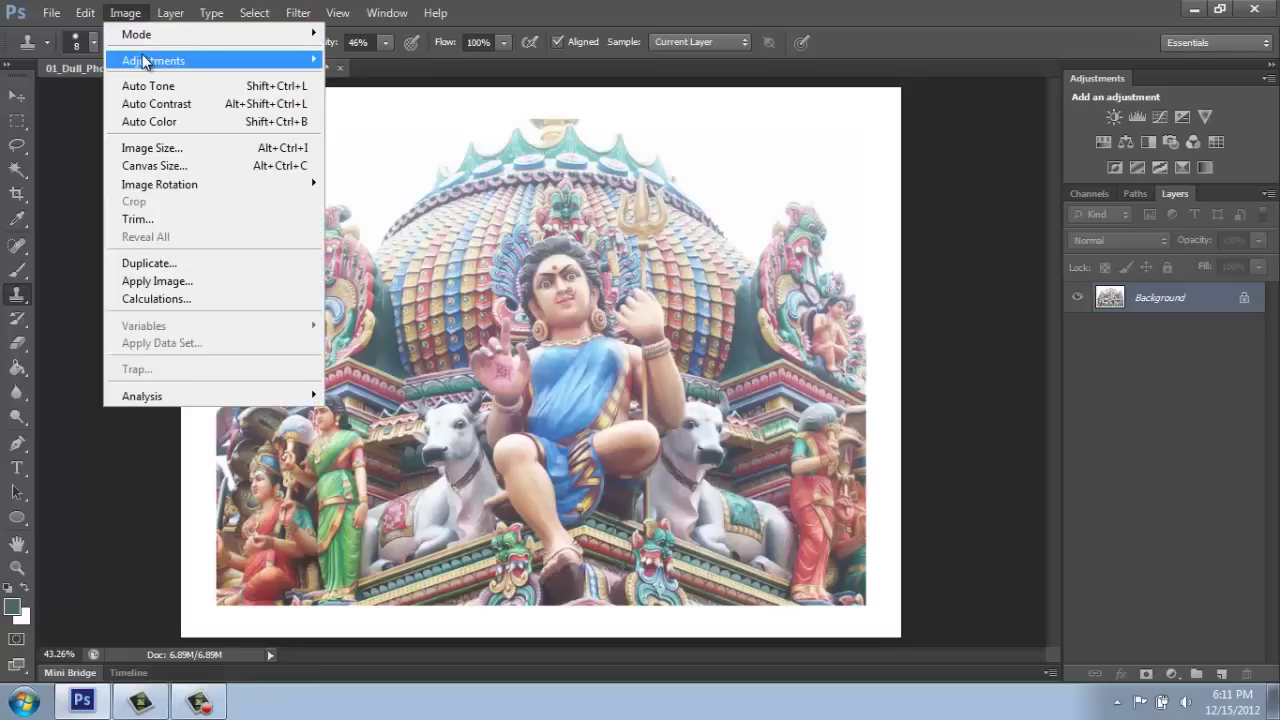
pyautogui.moveTo(143, 62)
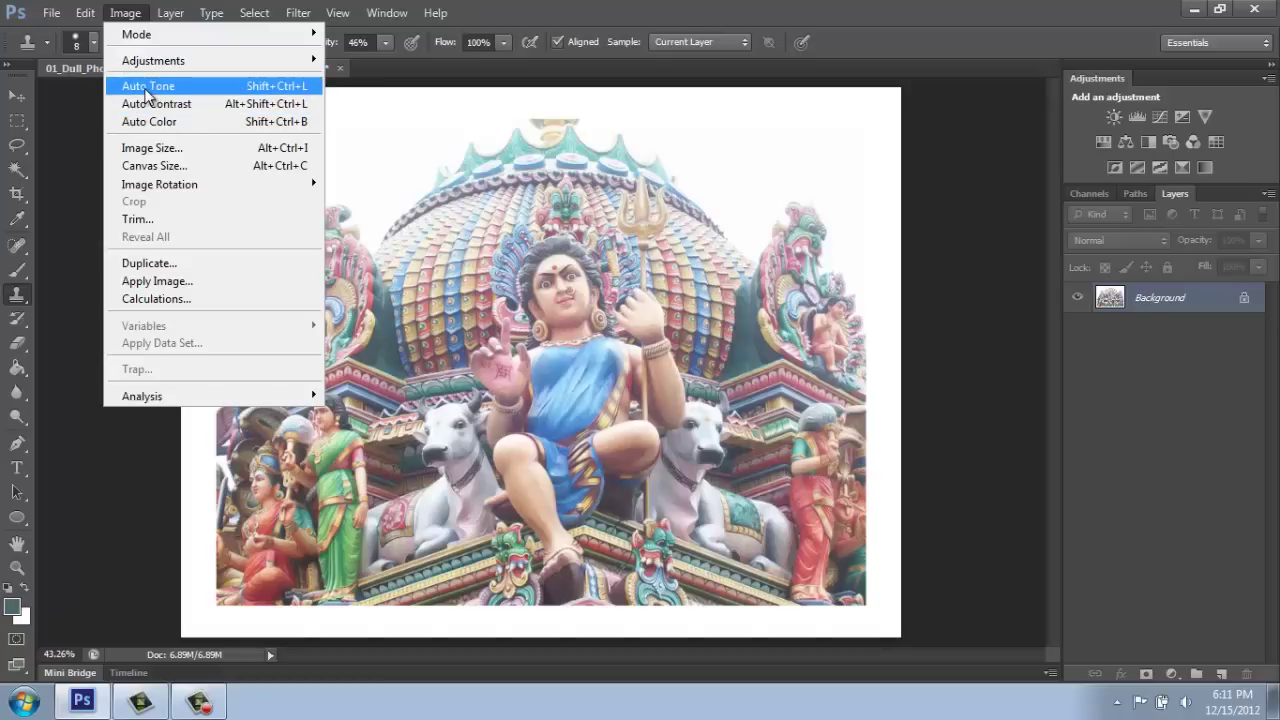
pyautogui.click(148, 88)
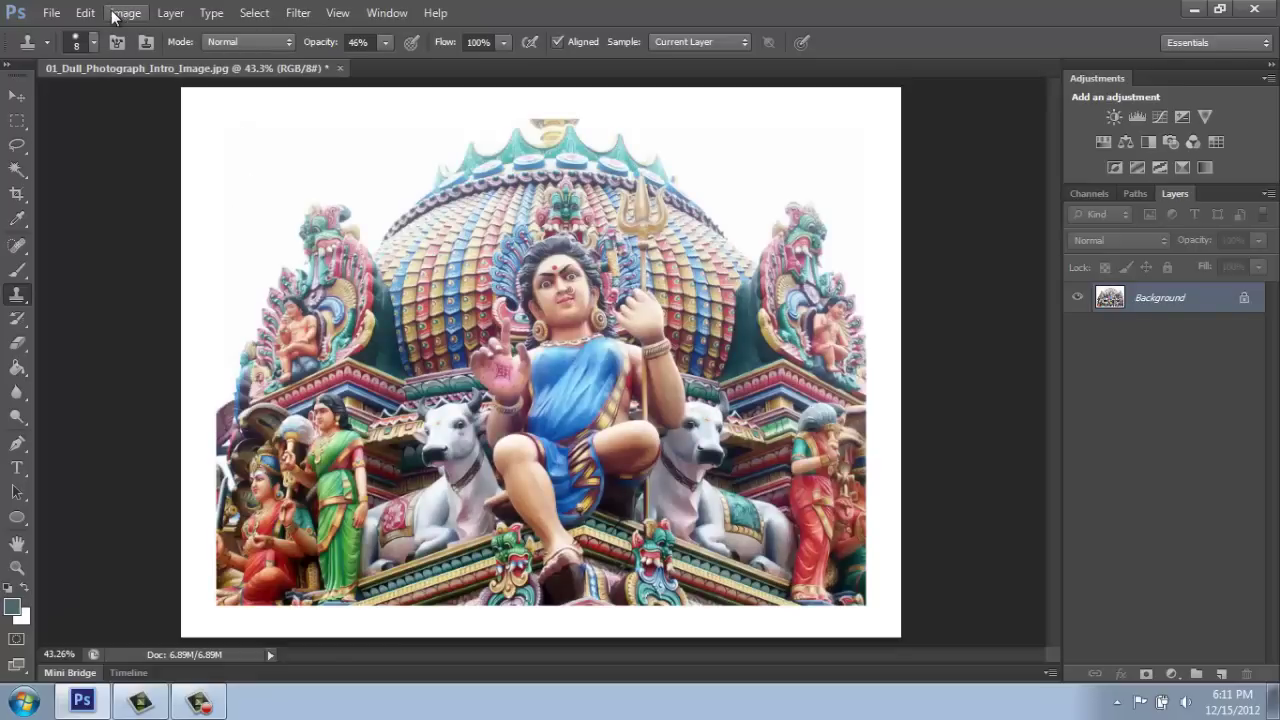
# Step: Undo the Auto Tone correction, leaving the photo on its single Background layer
pyautogui.hotkey('ctrl', 'z')
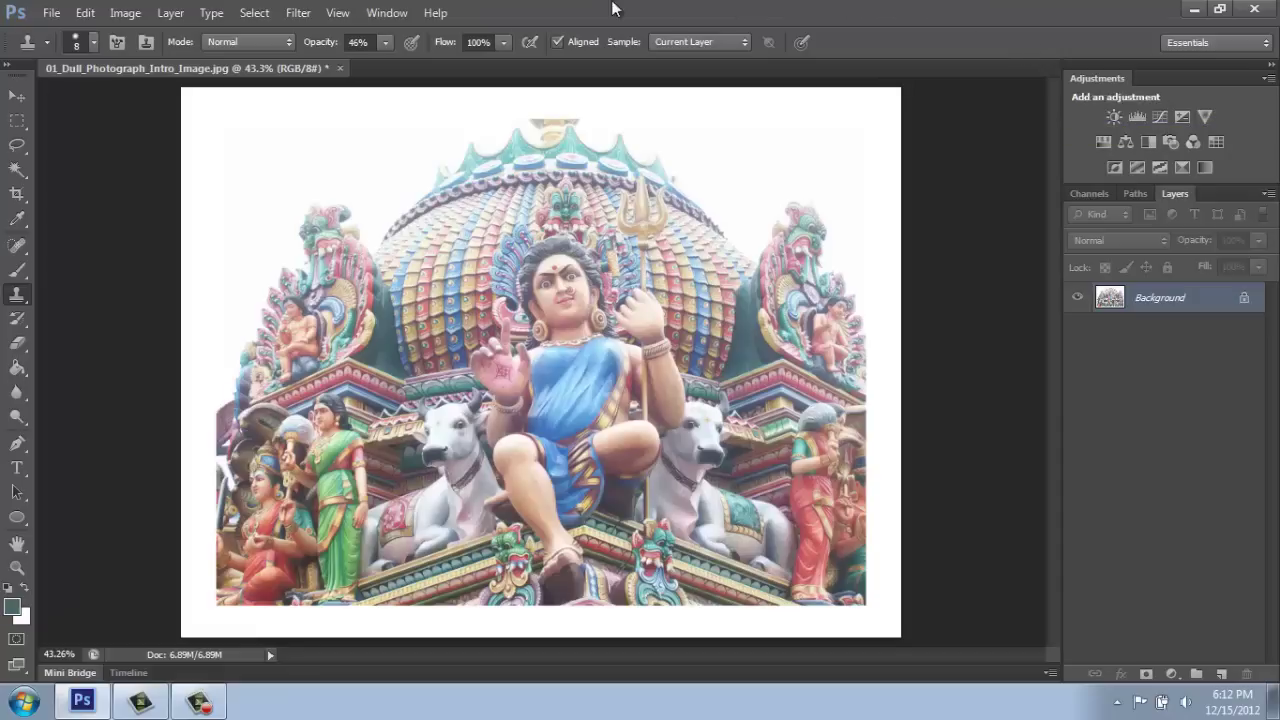
pyautogui.click(397, 12)
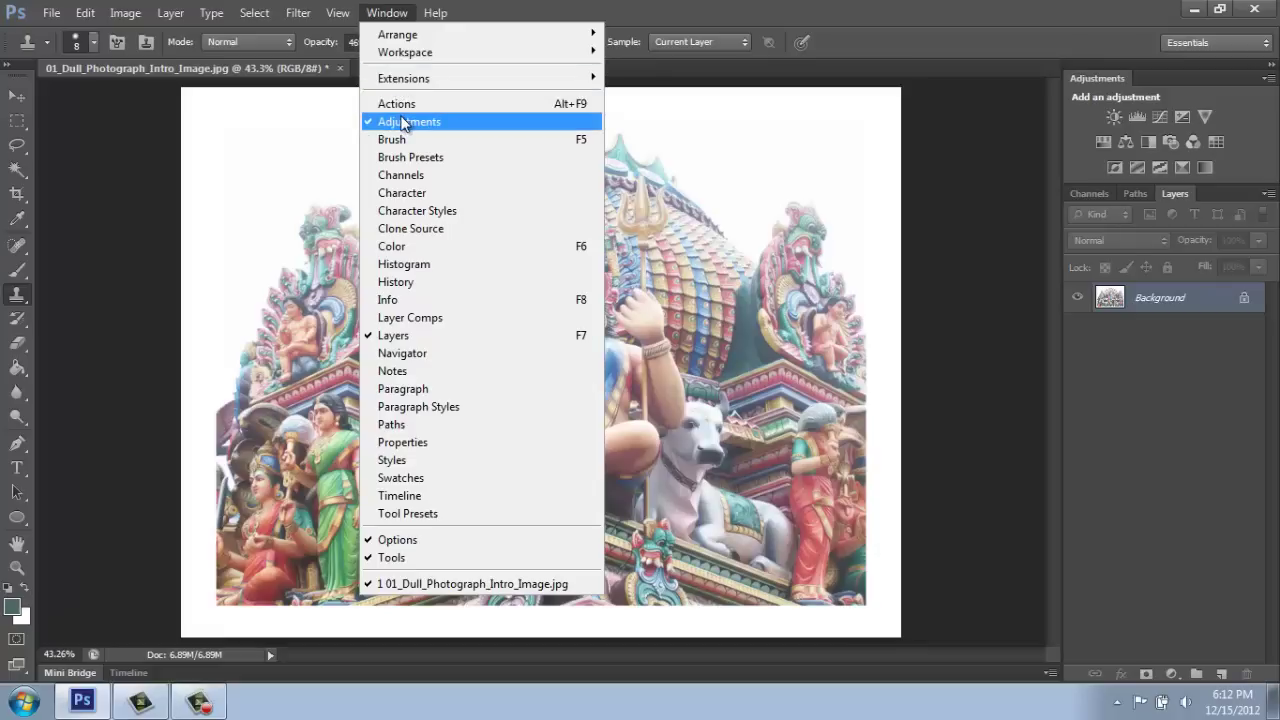
pyautogui.click(1082, 23)
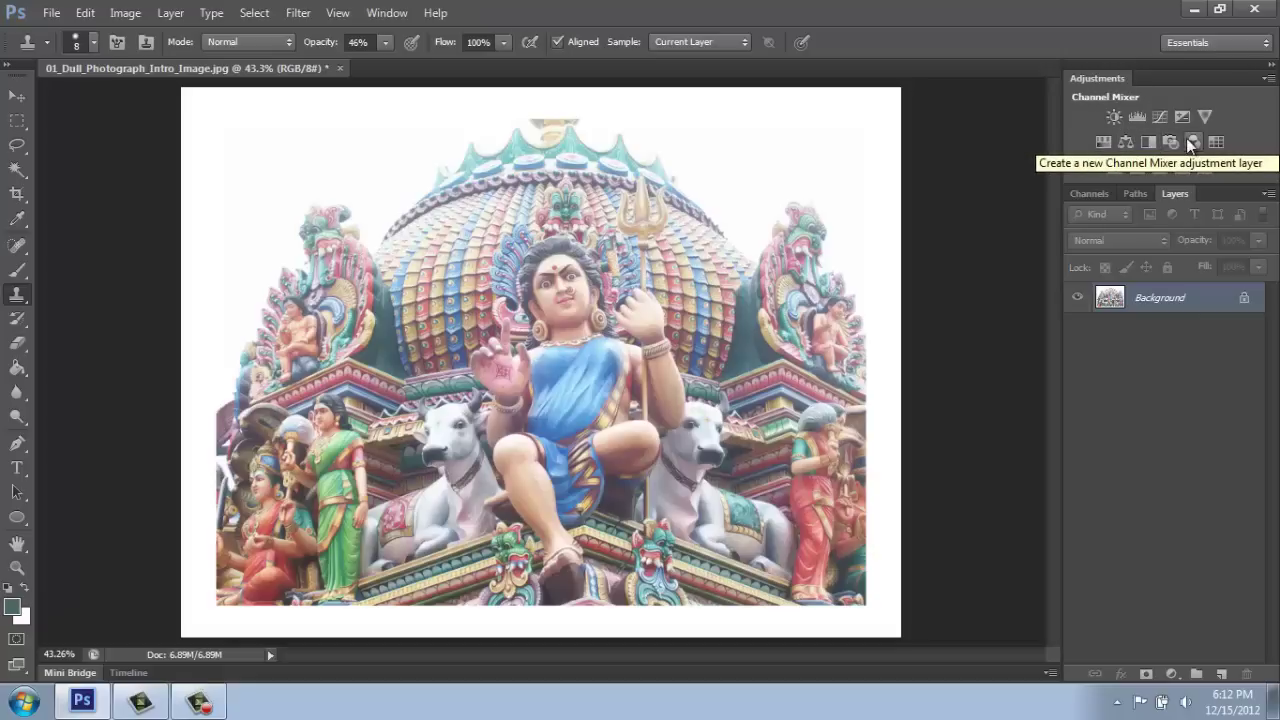
# Step: Add a docked Levels adjustment layer with the black point at 60 and midtones at 0.57
pyautogui.click(1138, 118)
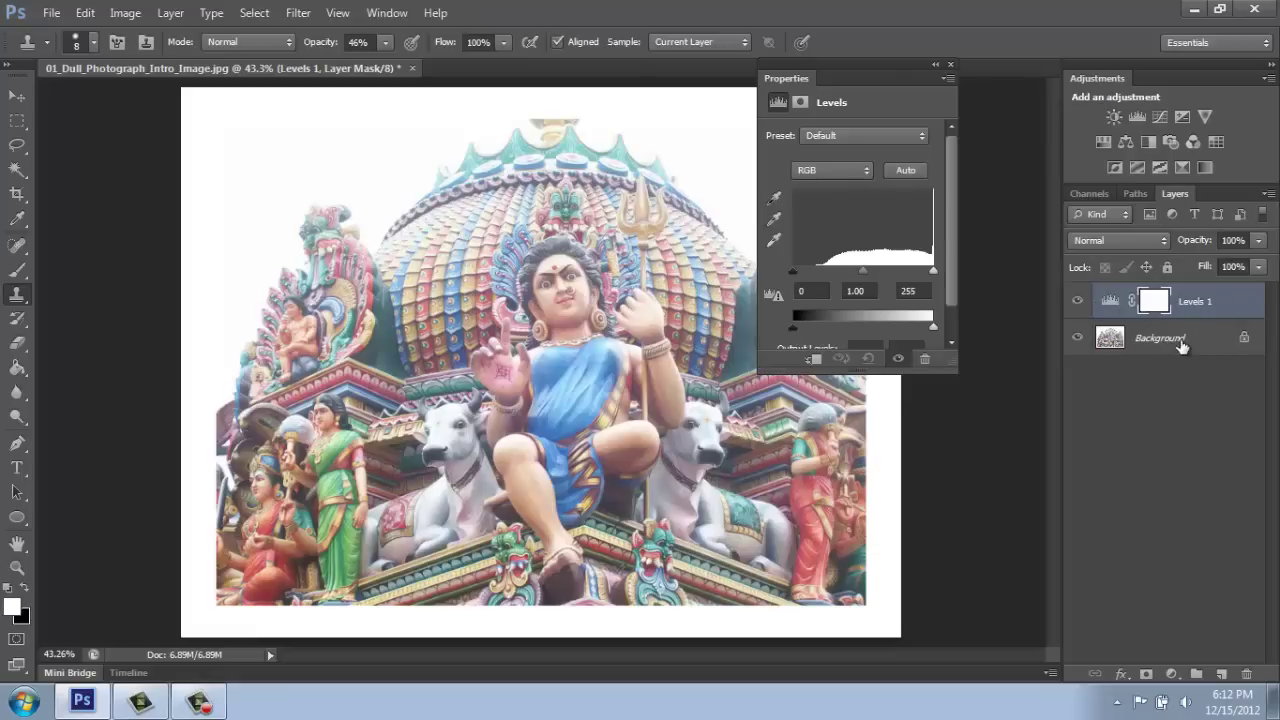
pyautogui.click(862, 70)
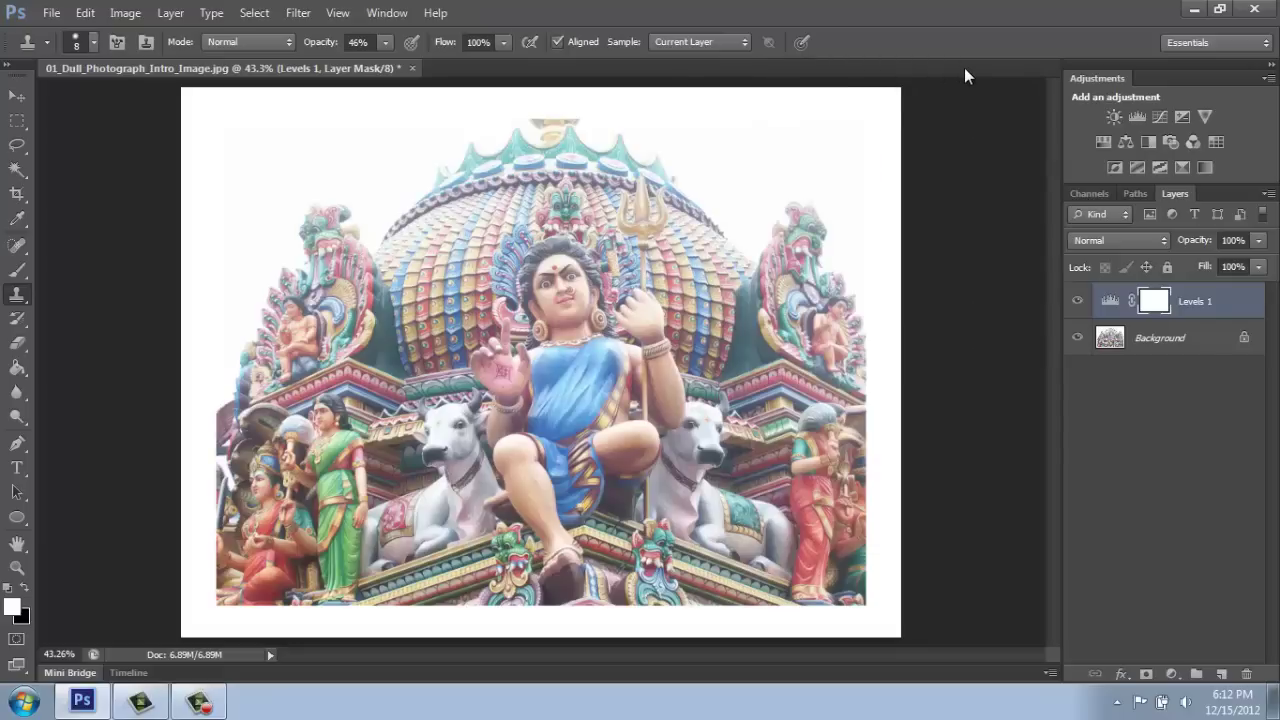
pyautogui.moveTo(1051, 75); pyautogui.dragTo(1051, 75)
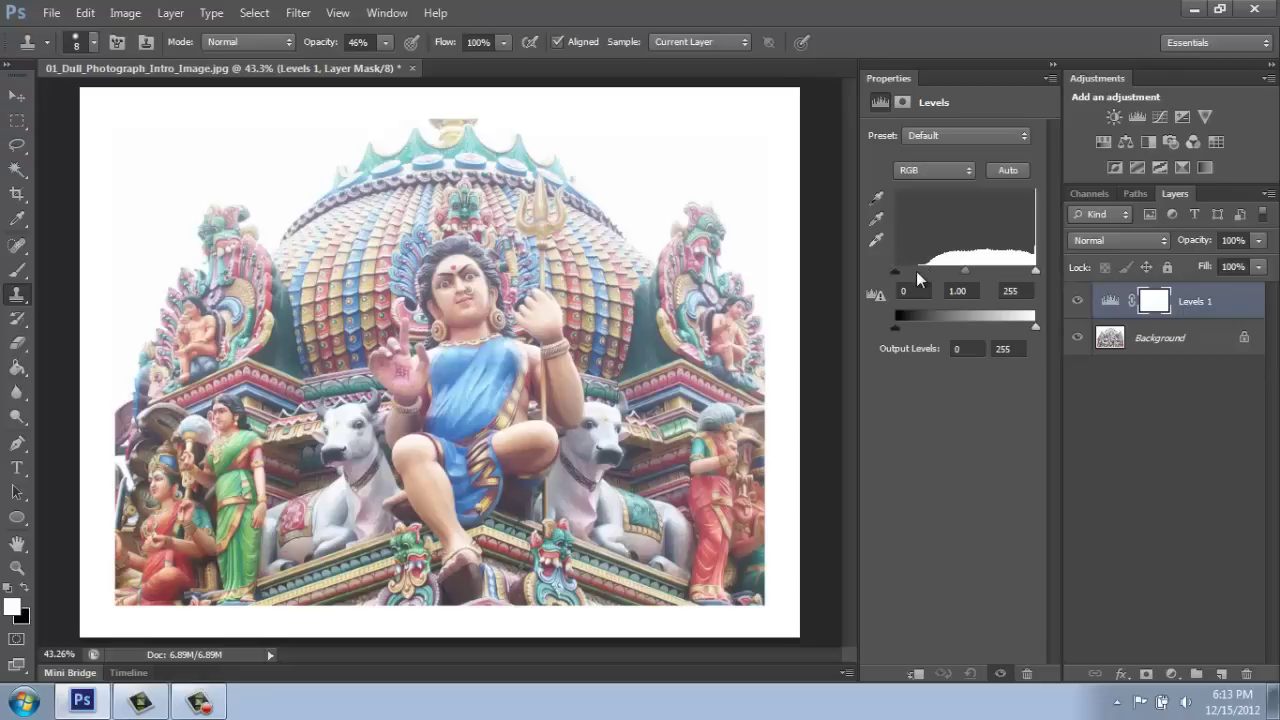
pyautogui.moveTo(895, 279); pyautogui.dragTo(929, 273)
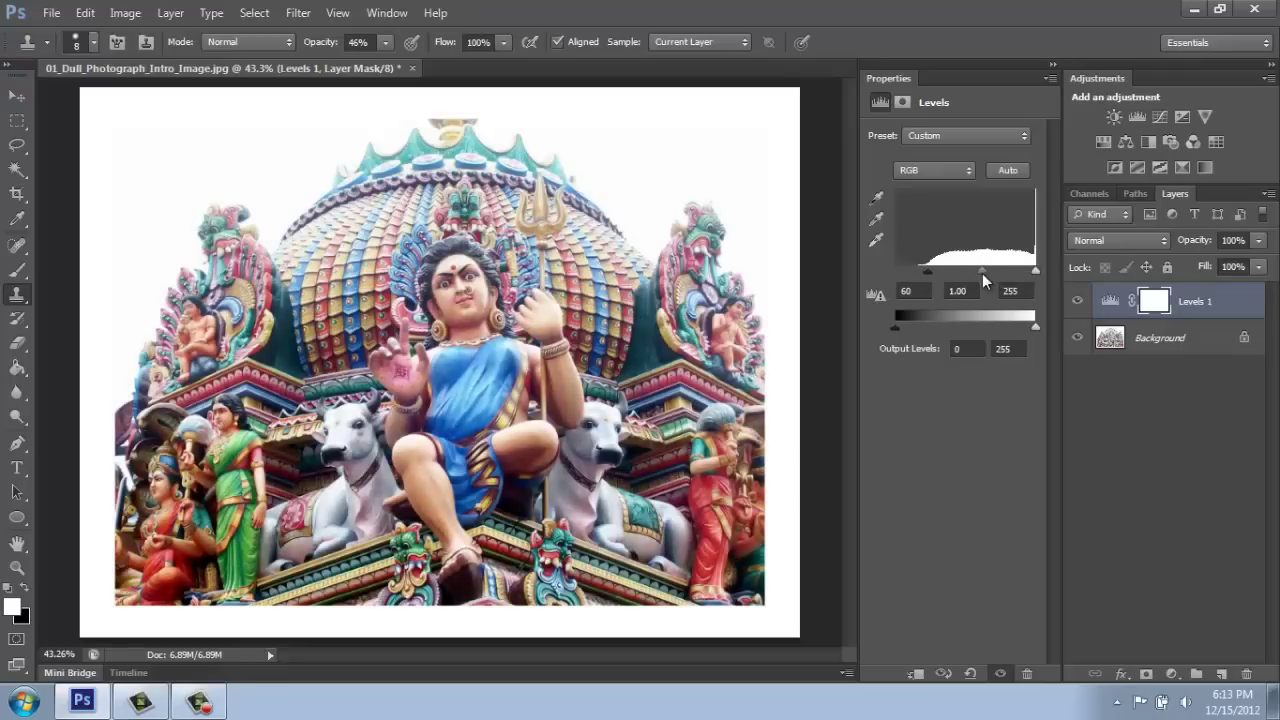
pyautogui.moveTo(980, 272)
pyautogui.mouseDown()
pyautogui.moveTo(955, 277)
pyautogui.moveTo(1066, 272)
pyautogui.moveTo(988, 276)
pyautogui.moveTo(1000, 272)
pyautogui.mouseUp()
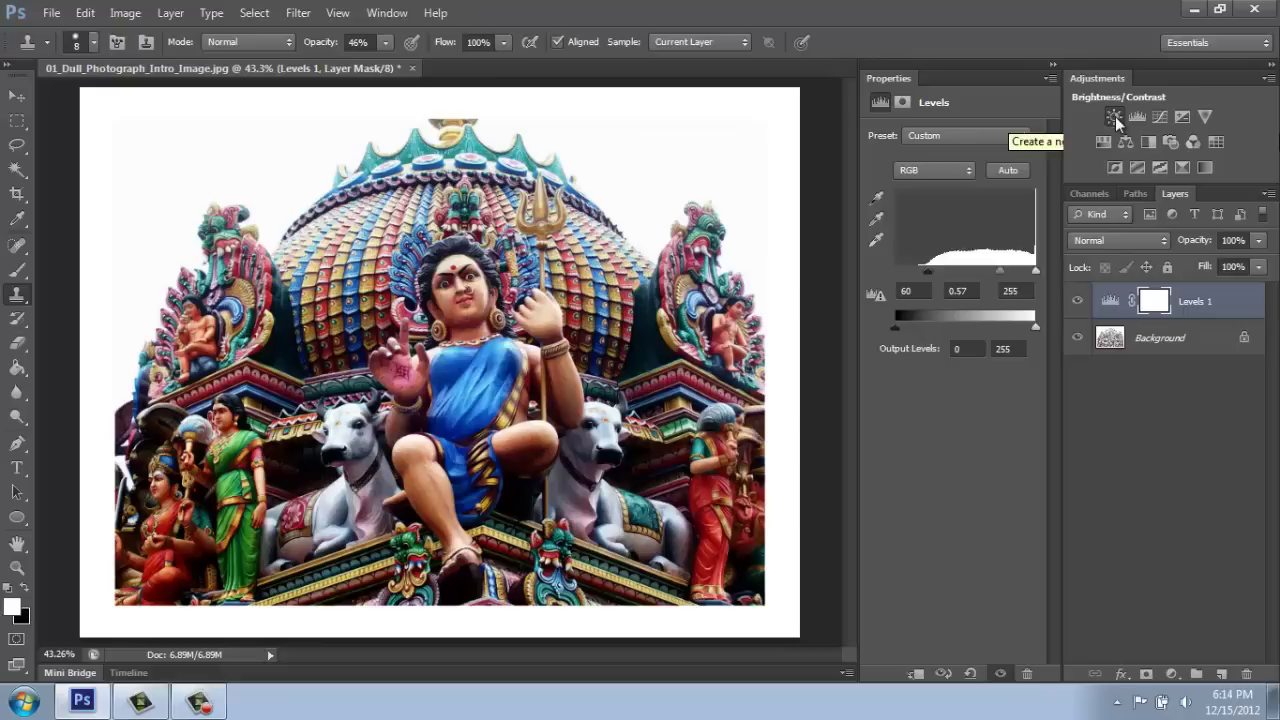
# Step: Add a Brightness/Contrast 1 layer above Levels 1 with brightness 19 and contrast 41
pyautogui.click(1114, 117)
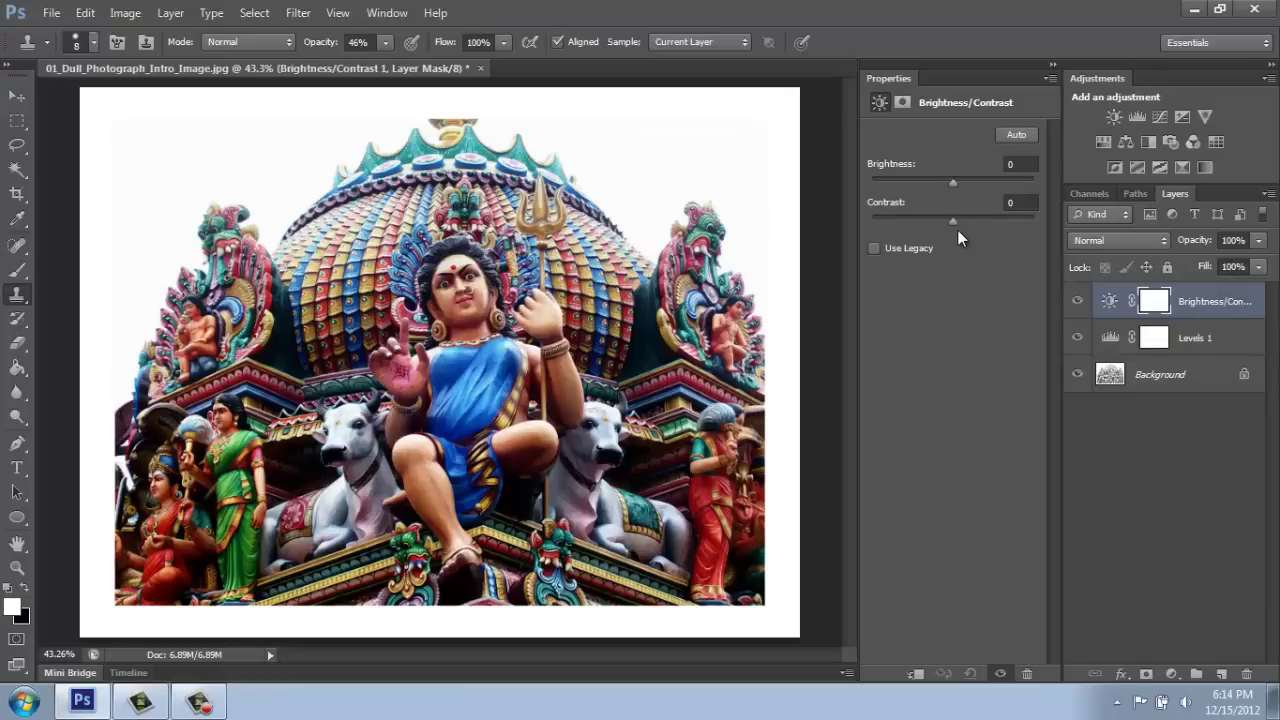
pyautogui.moveTo(957, 221); pyautogui.dragTo(963, 182)
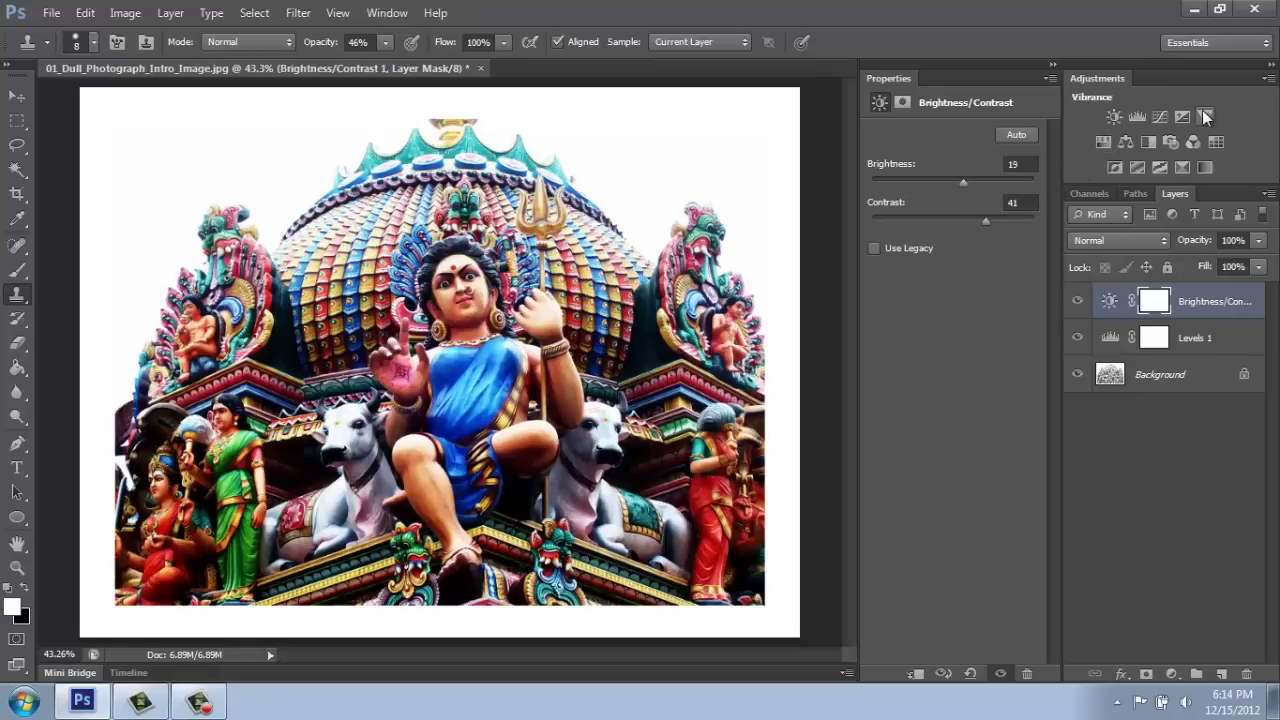
# Step: Add a Hue/Saturation layer with saturation +21, hue typed back to 0, lightness 0
pyautogui.click(1102, 141)
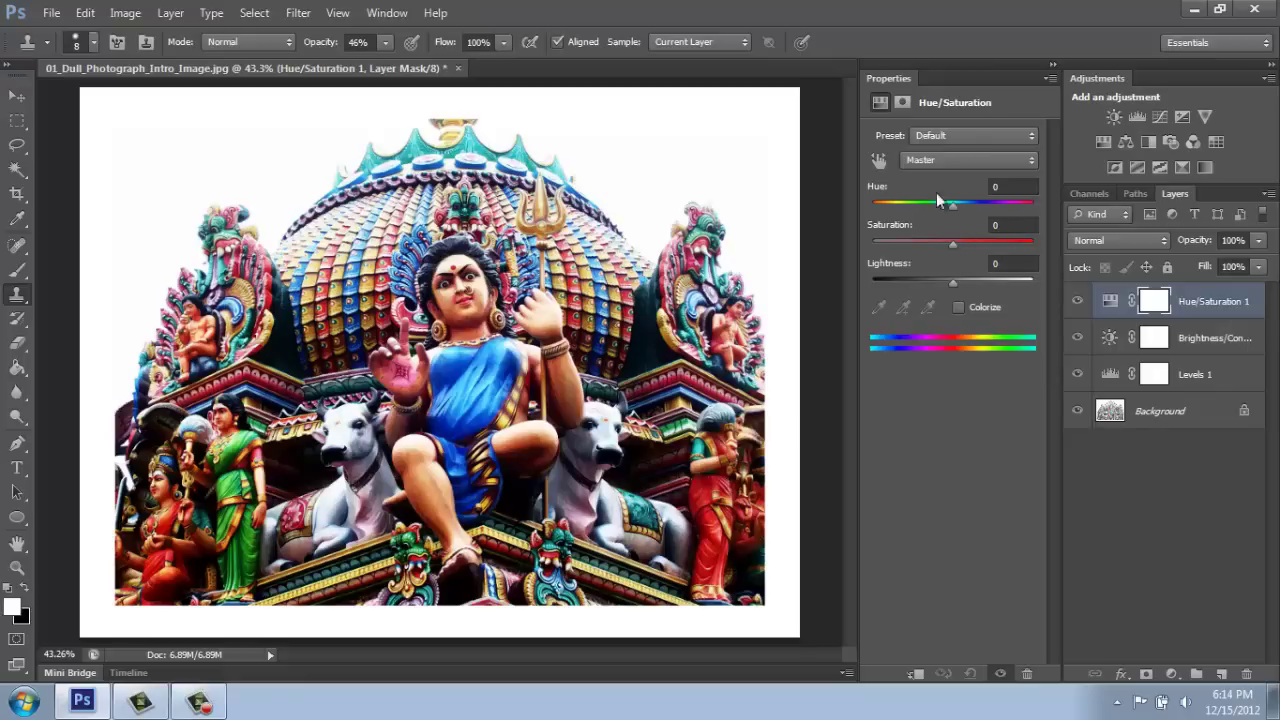
pyautogui.click(956, 246)
pyautogui.moveTo(940, 247); pyautogui.dragTo(966, 250)
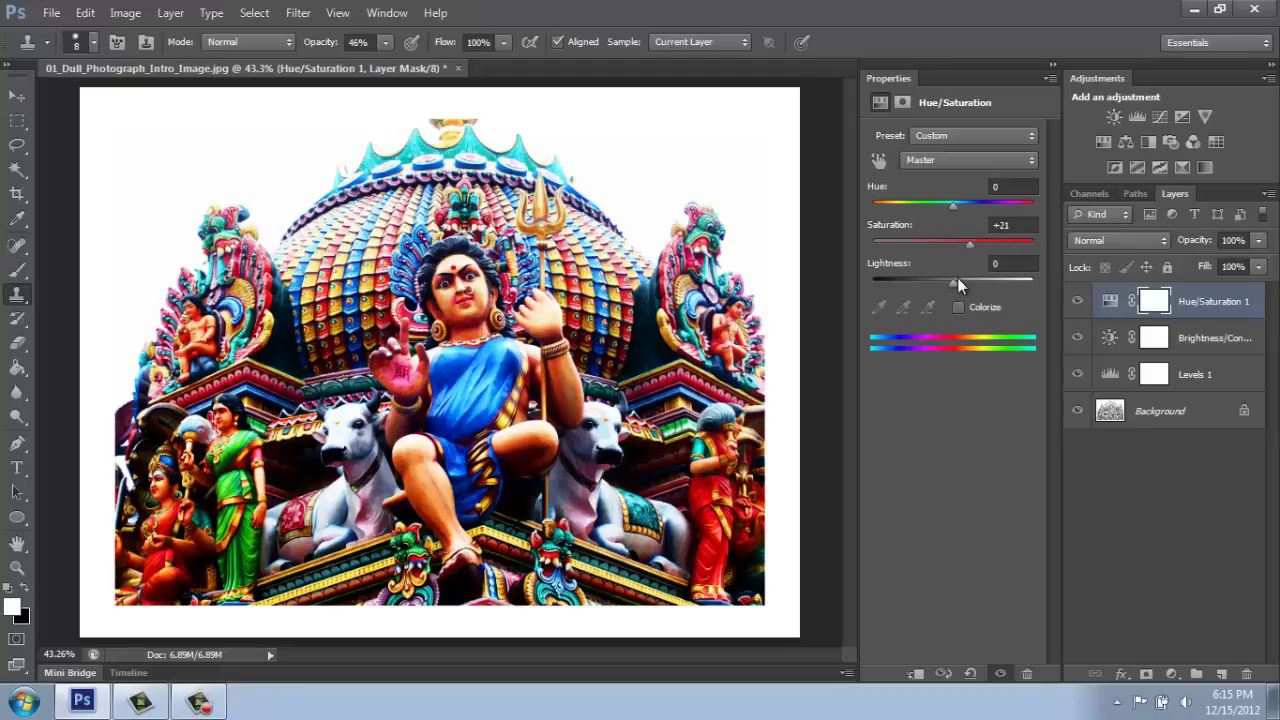
pyautogui.moveTo(953, 281)
pyautogui.mouseDown()
pyautogui.moveTo(976, 281)
pyautogui.moveTo(868, 282)
pyautogui.moveTo(953, 278)
pyautogui.mouseUp()
pyautogui.moveTo(954, 206)
pyautogui.mouseDown()
pyautogui.moveTo(1026, 210)
pyautogui.moveTo(891, 207)
pyautogui.moveTo(957, 204)
pyautogui.mouseUp()
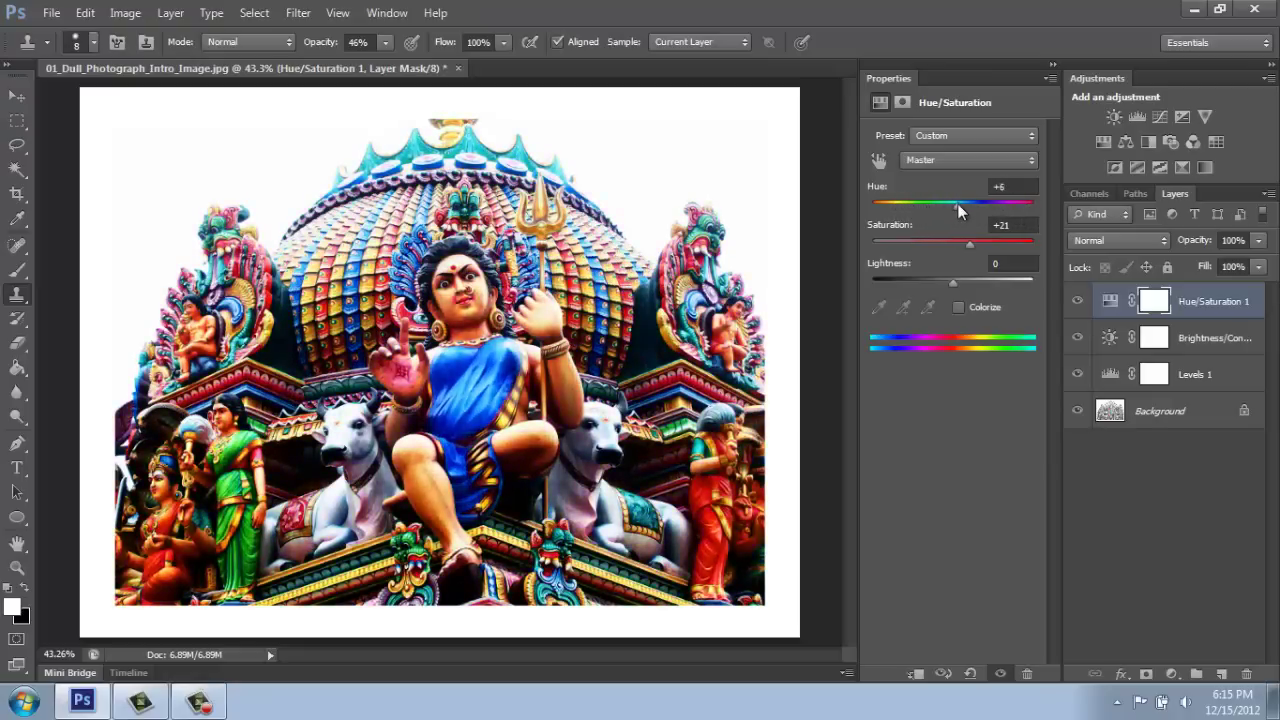
pyautogui.doubleClick(1018, 189)
pyautogui.write('0')
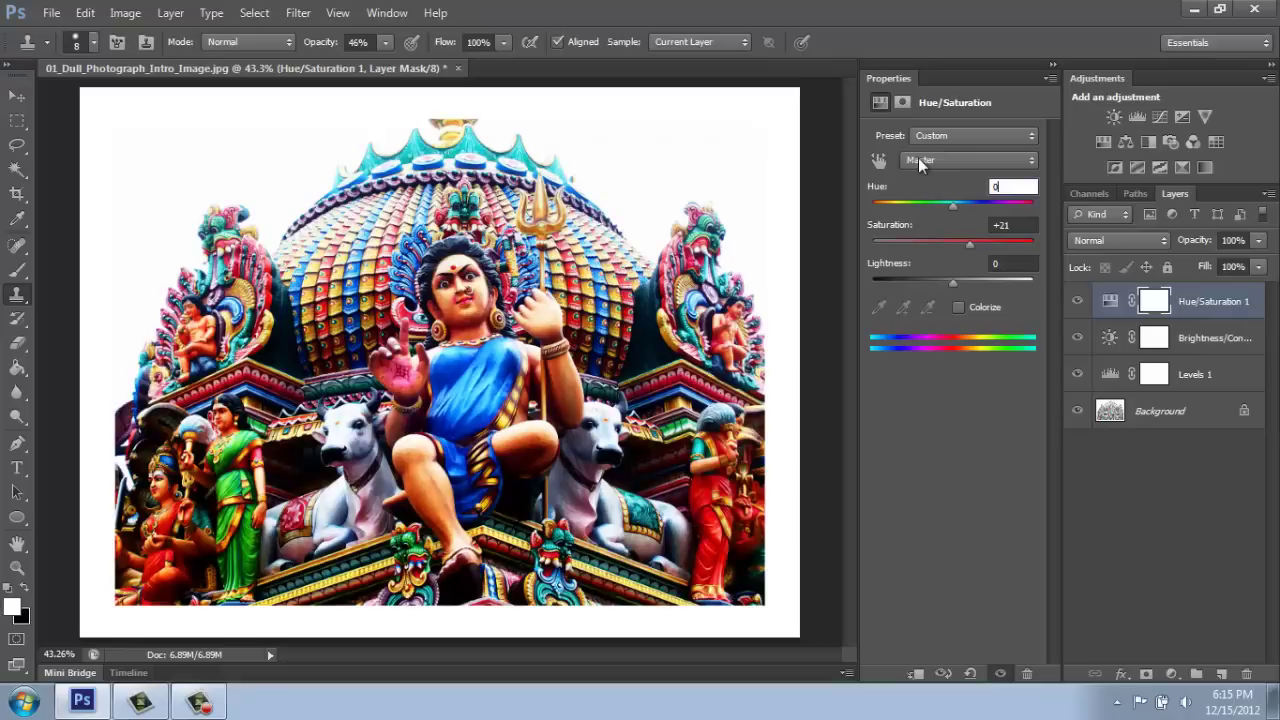
pyautogui.click(1029, 163)
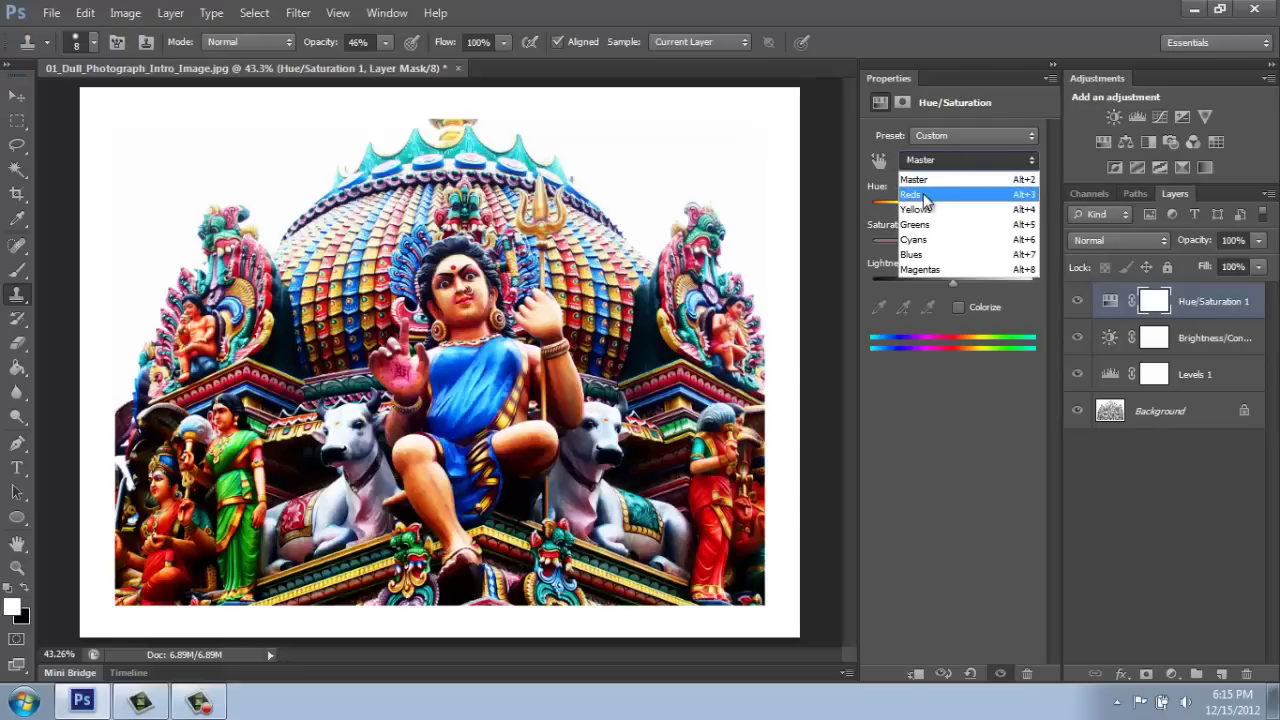
pyautogui.click(926, 209)
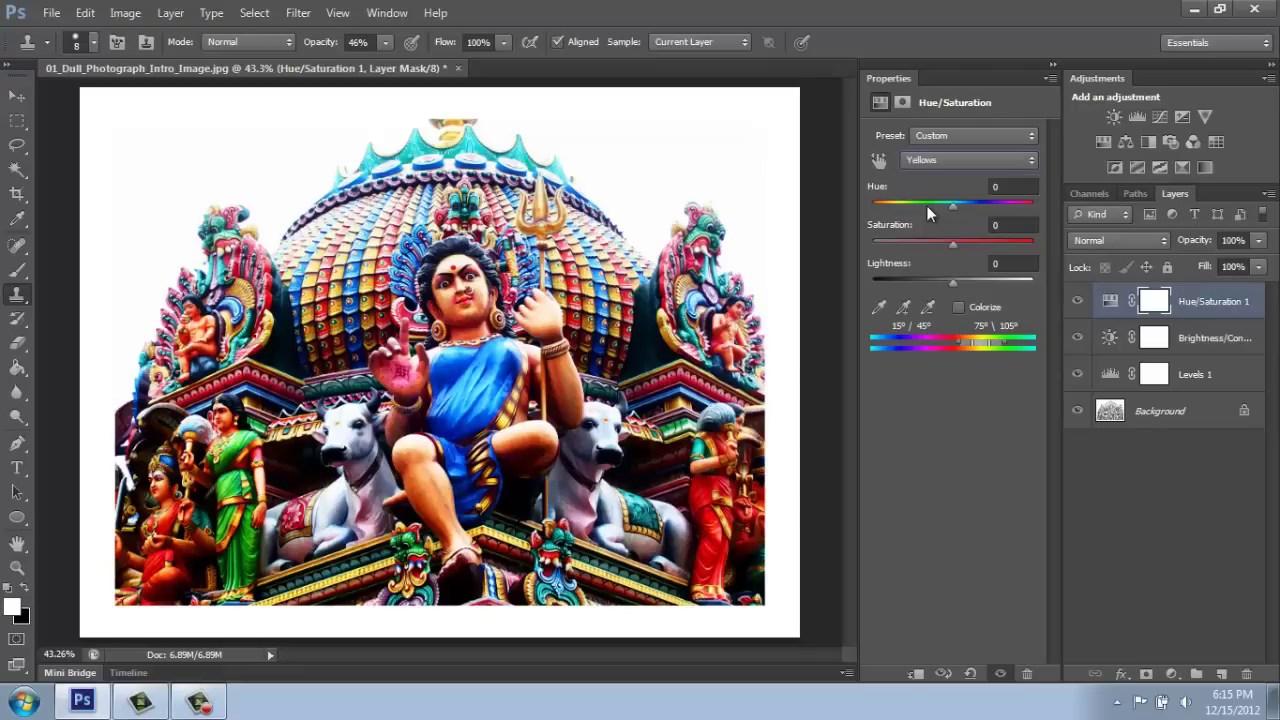
pyautogui.moveTo(955, 243)
pyautogui.mouseDown()
pyautogui.moveTo(1057, 260)
pyautogui.moveTo(960, 244)
pyautogui.mouseUp()
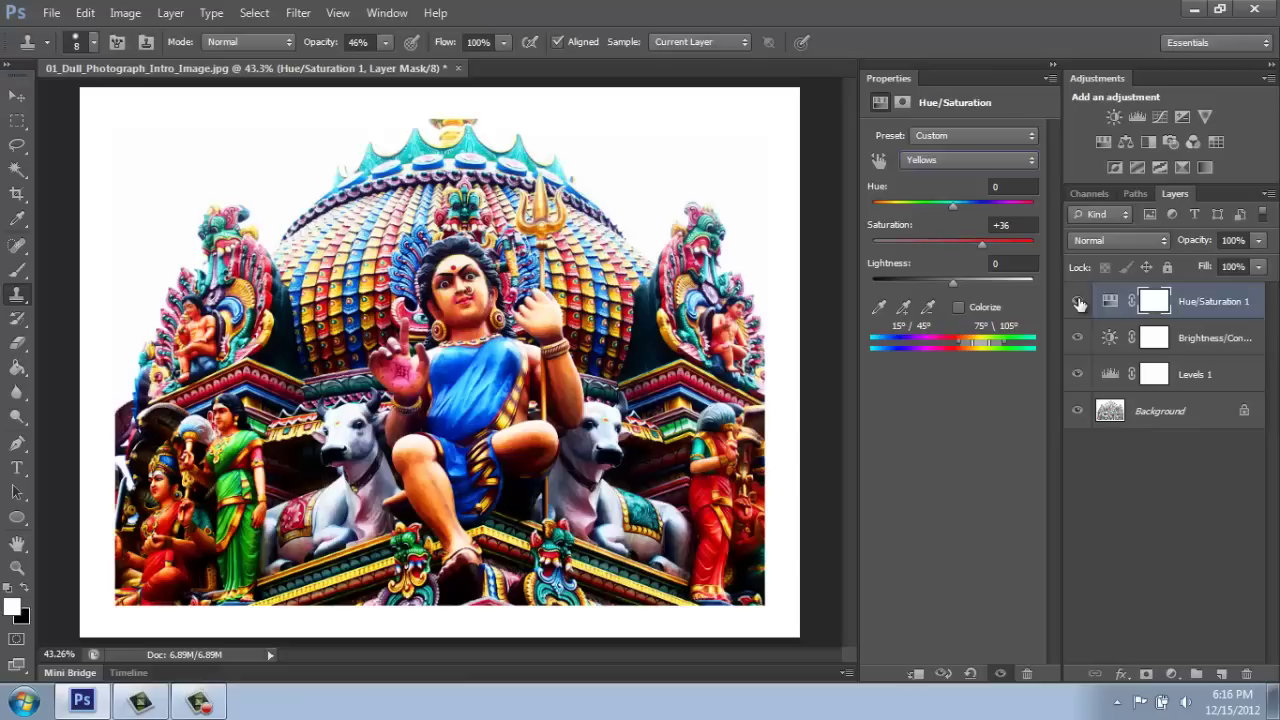
pyautogui.click(1077, 304)
pyautogui.click(1077, 337)
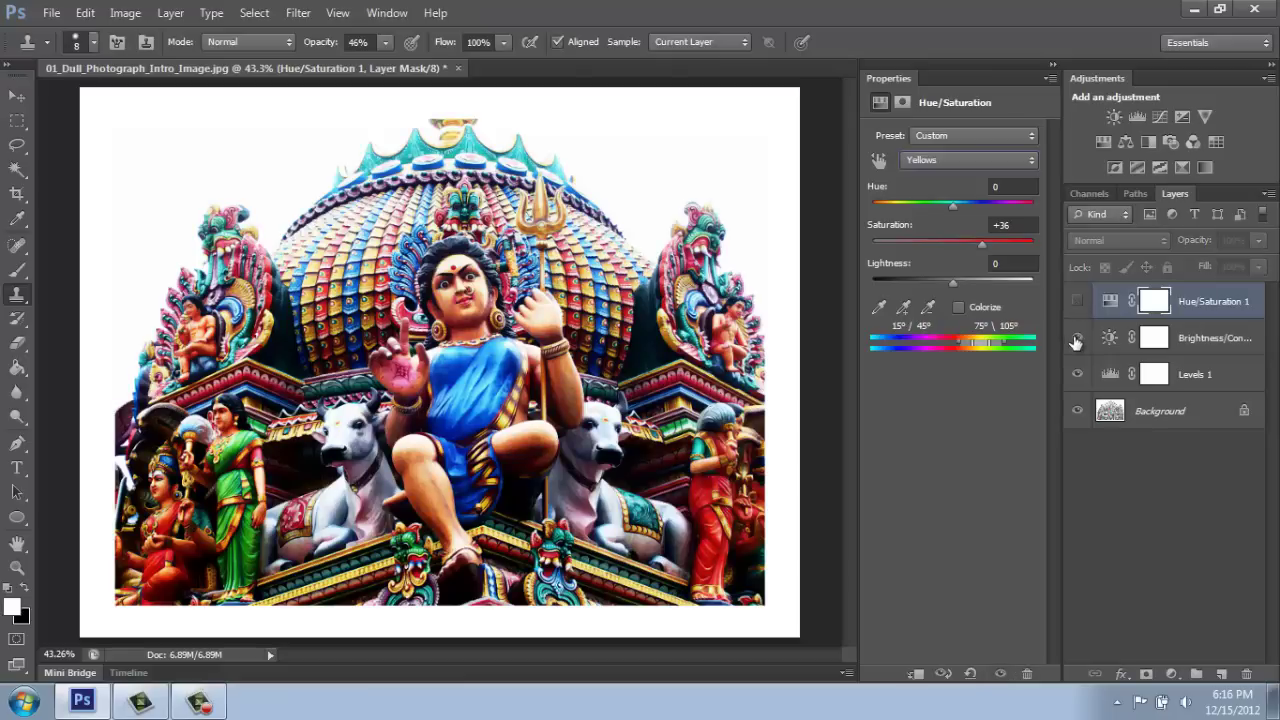
pyautogui.click(1077, 374)
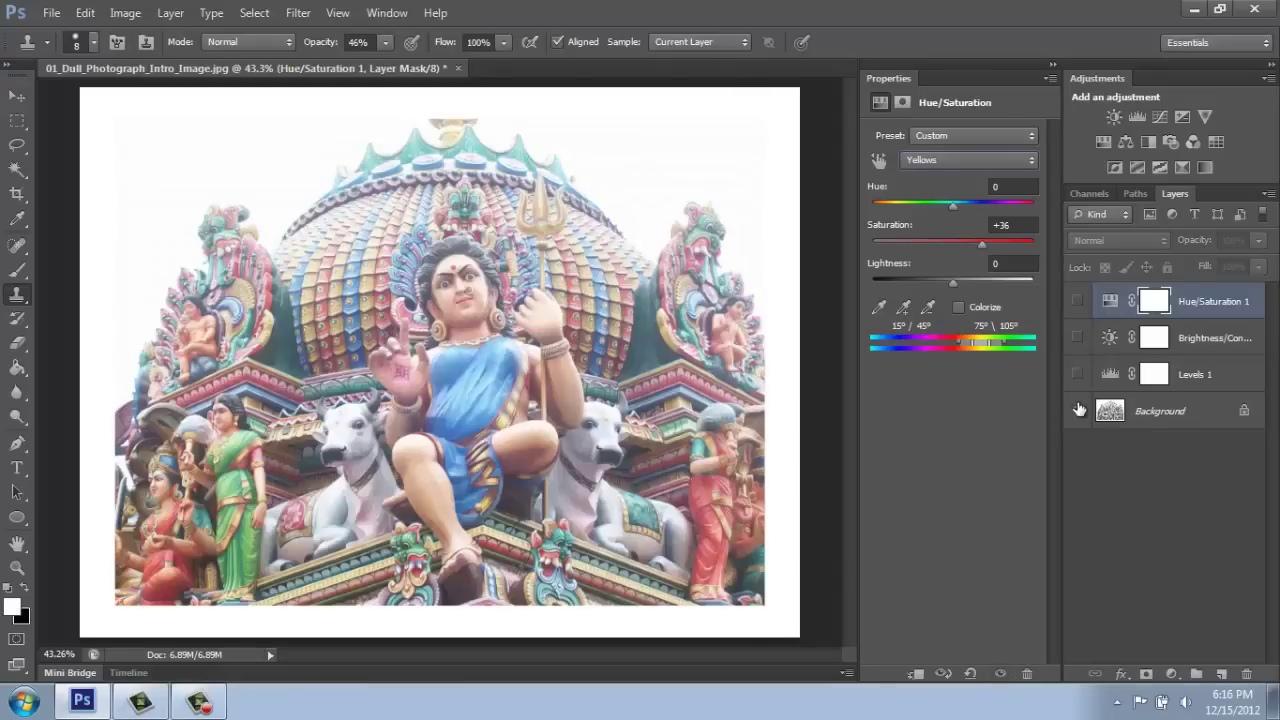
pyautogui.click(1077, 410)
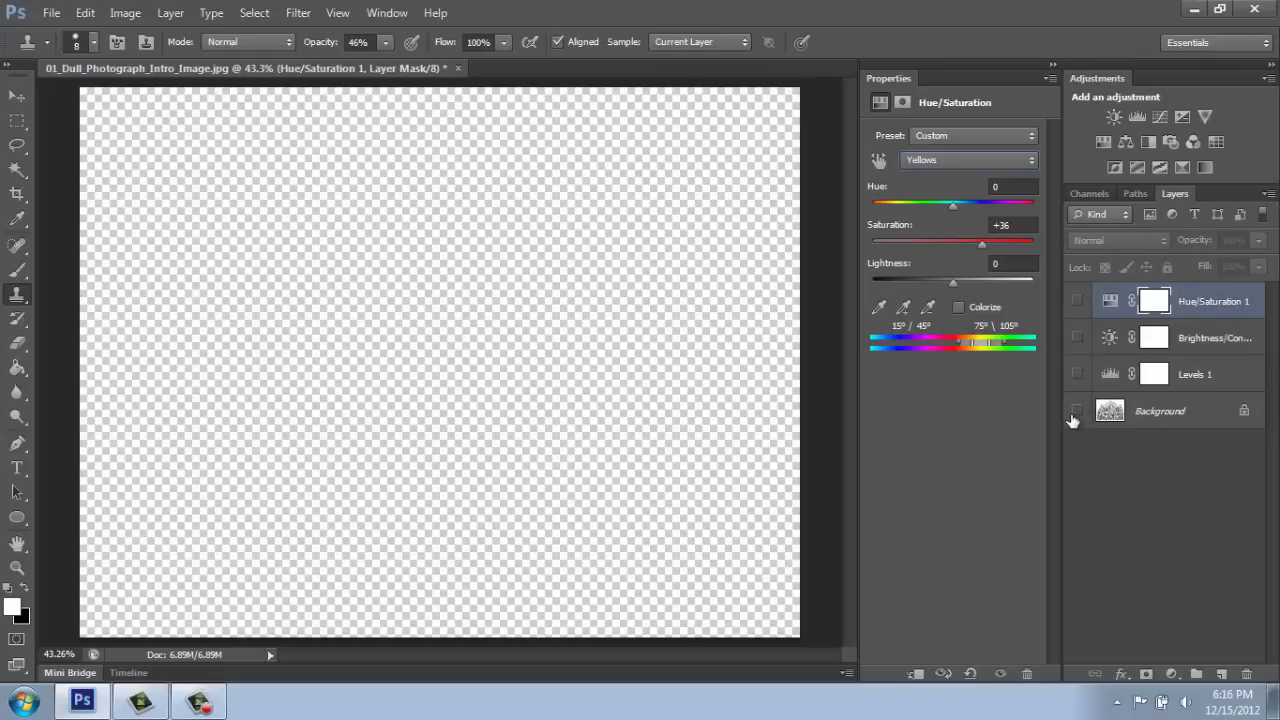
pyautogui.click(1076, 411)
pyautogui.click(1077, 374)
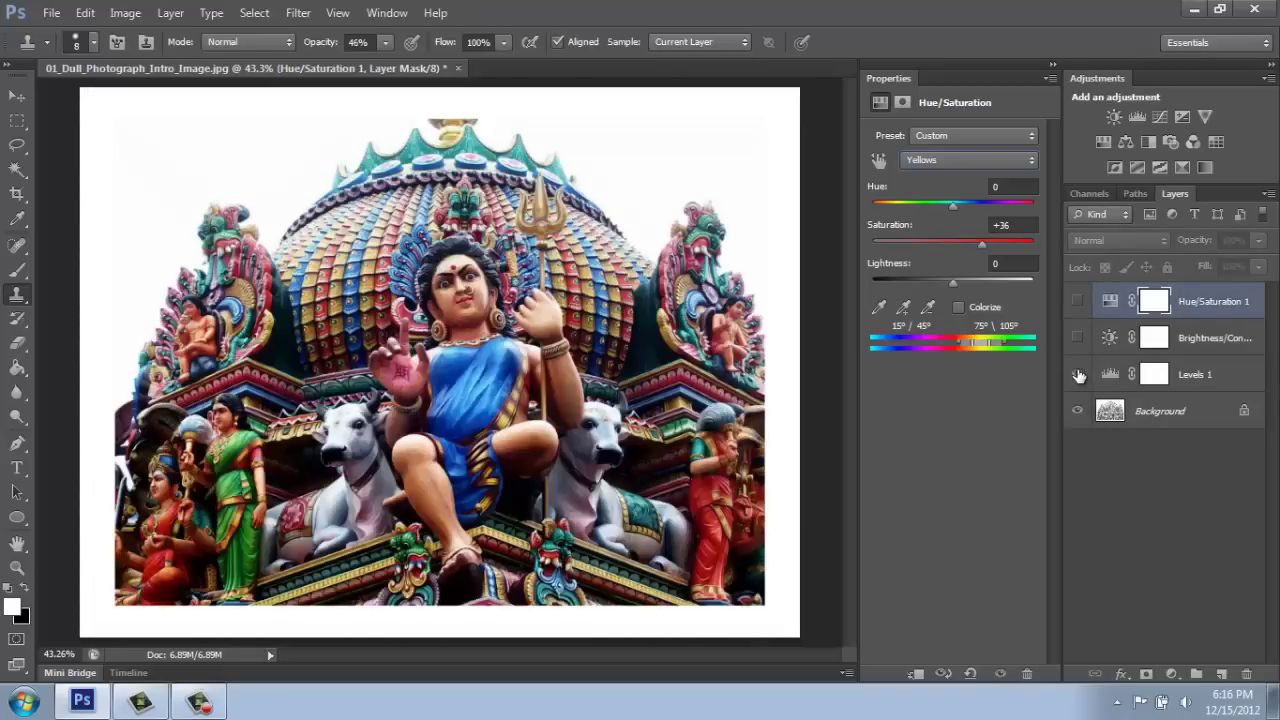
pyautogui.click(1077, 374)
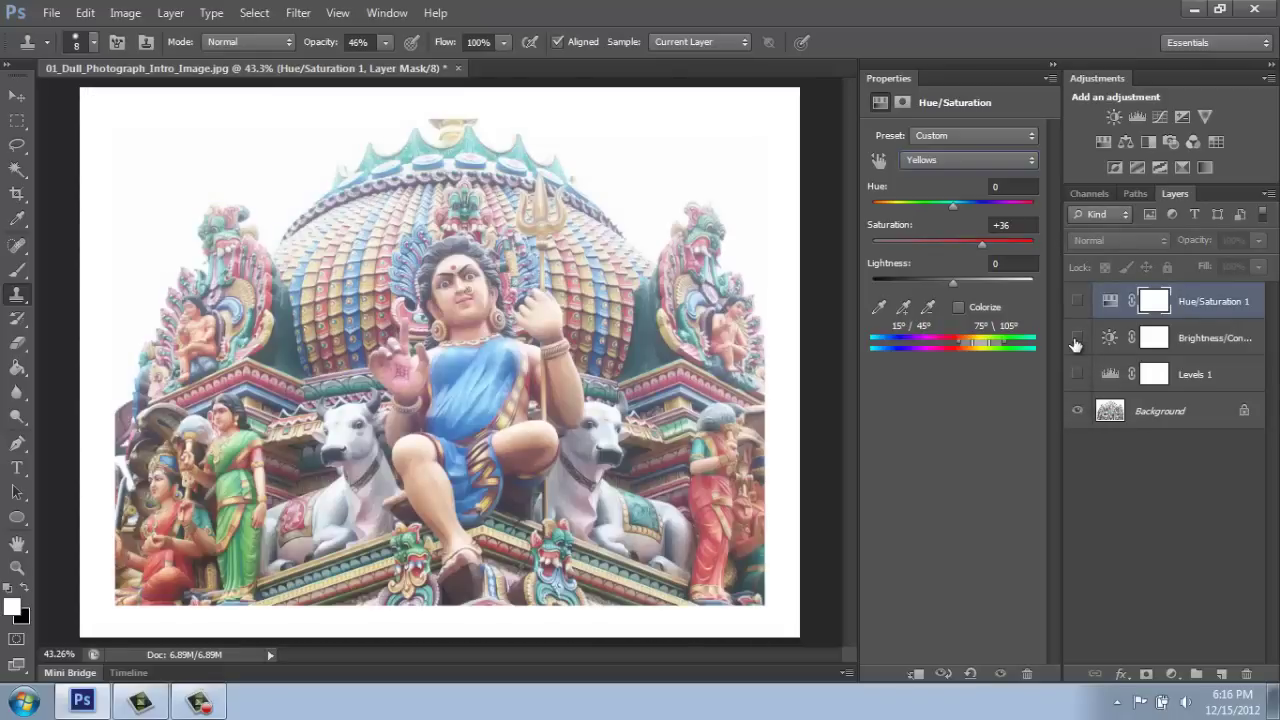
pyautogui.click(1076, 338)
pyautogui.click(1076, 338)
pyautogui.click(1077, 301)
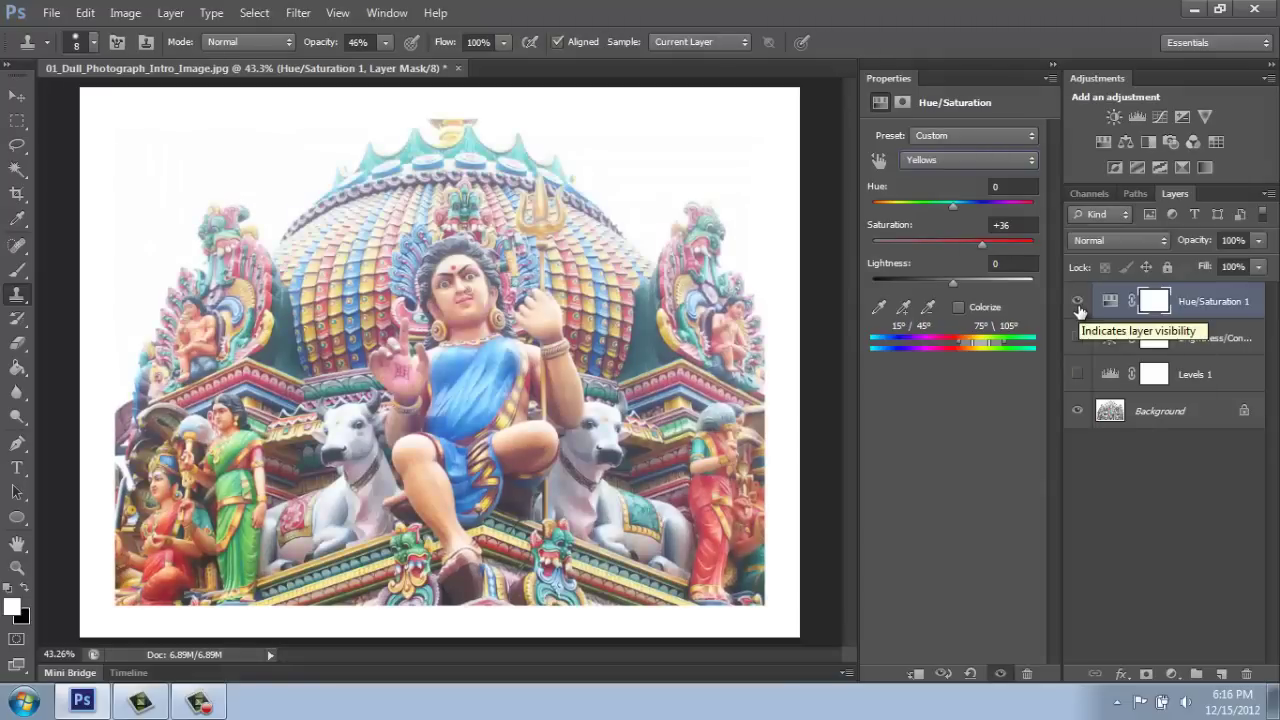
pyautogui.click(1077, 301)
pyautogui.click(1077, 301)
pyautogui.click(1077, 338)
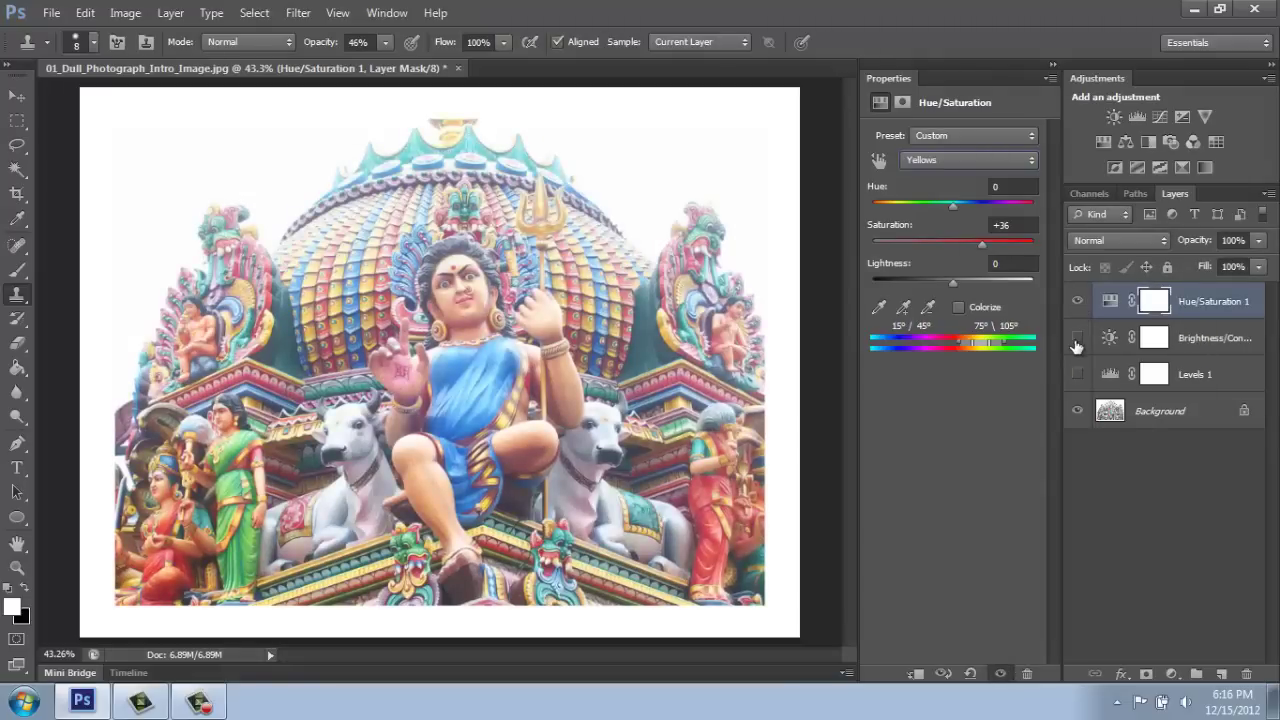
pyautogui.click(1077, 374)
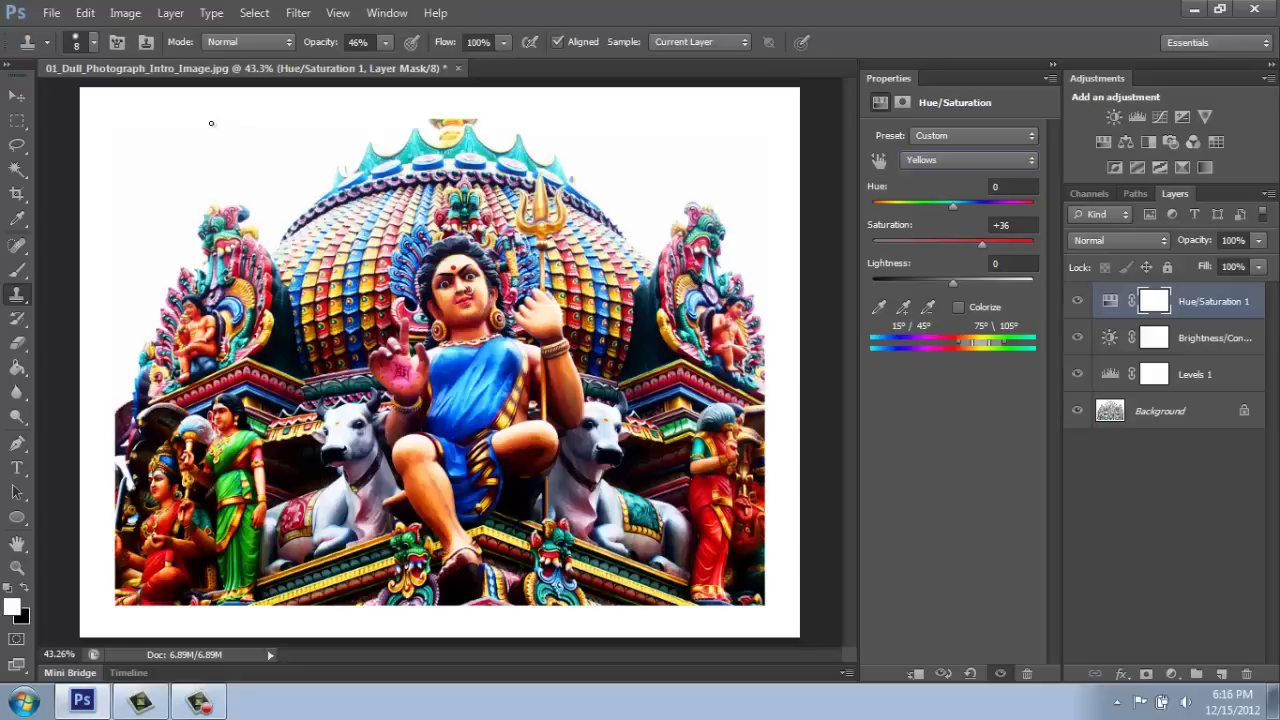
# Step: Save as Photoshop PSD '01_Dull_Photograph_Intro_Image_LAYERS.psd' with layers and maximum compatibility
pyautogui.click(52, 12)
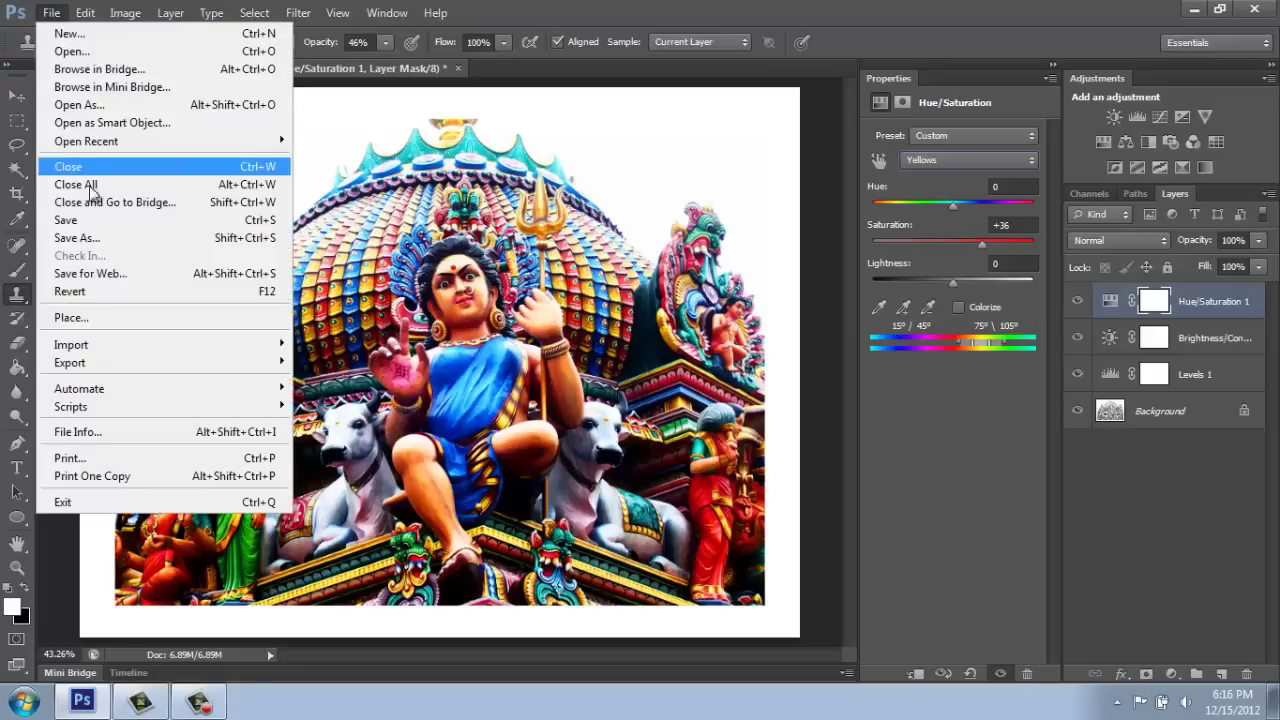
pyautogui.click(85, 237)
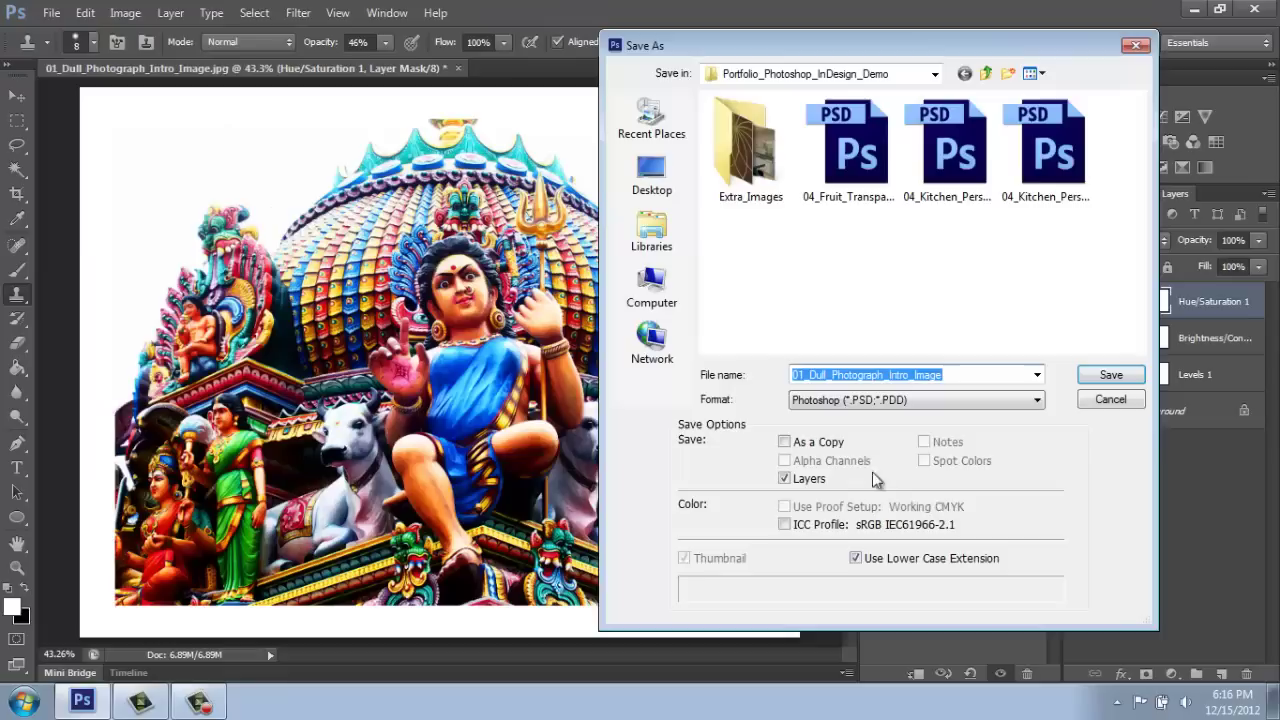
pyautogui.click(991, 404)
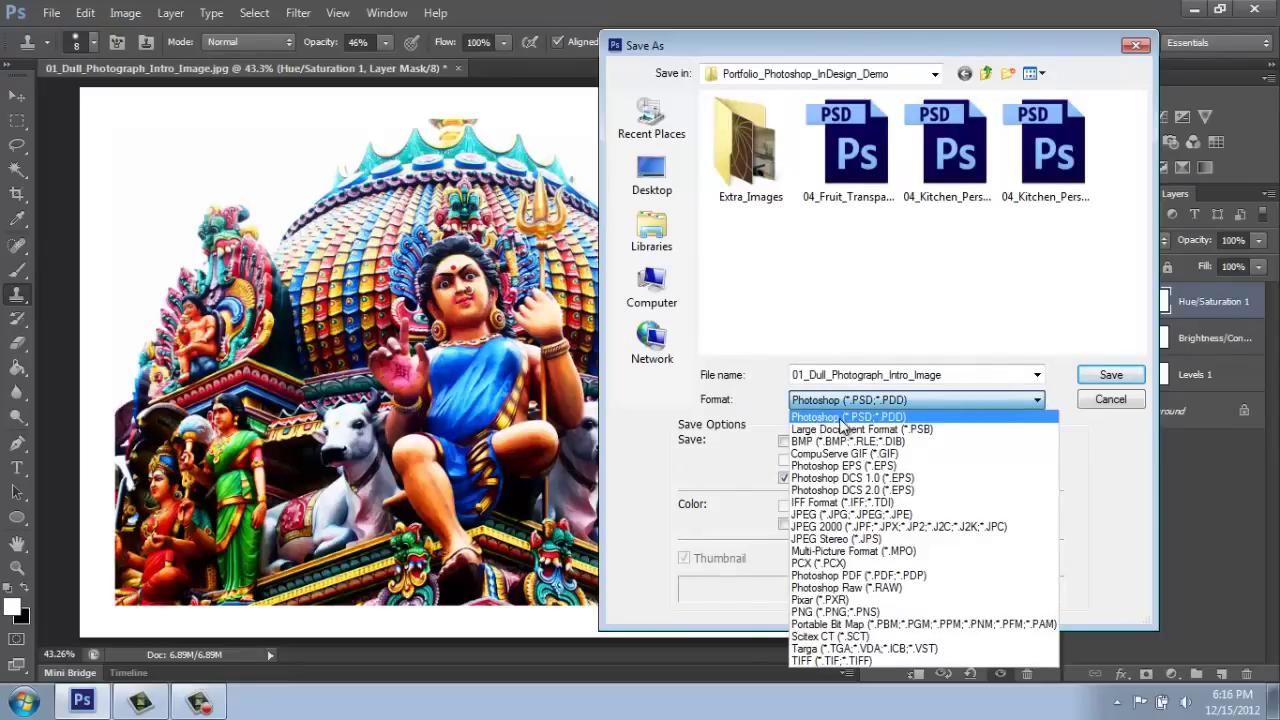
pyautogui.click(883, 418)
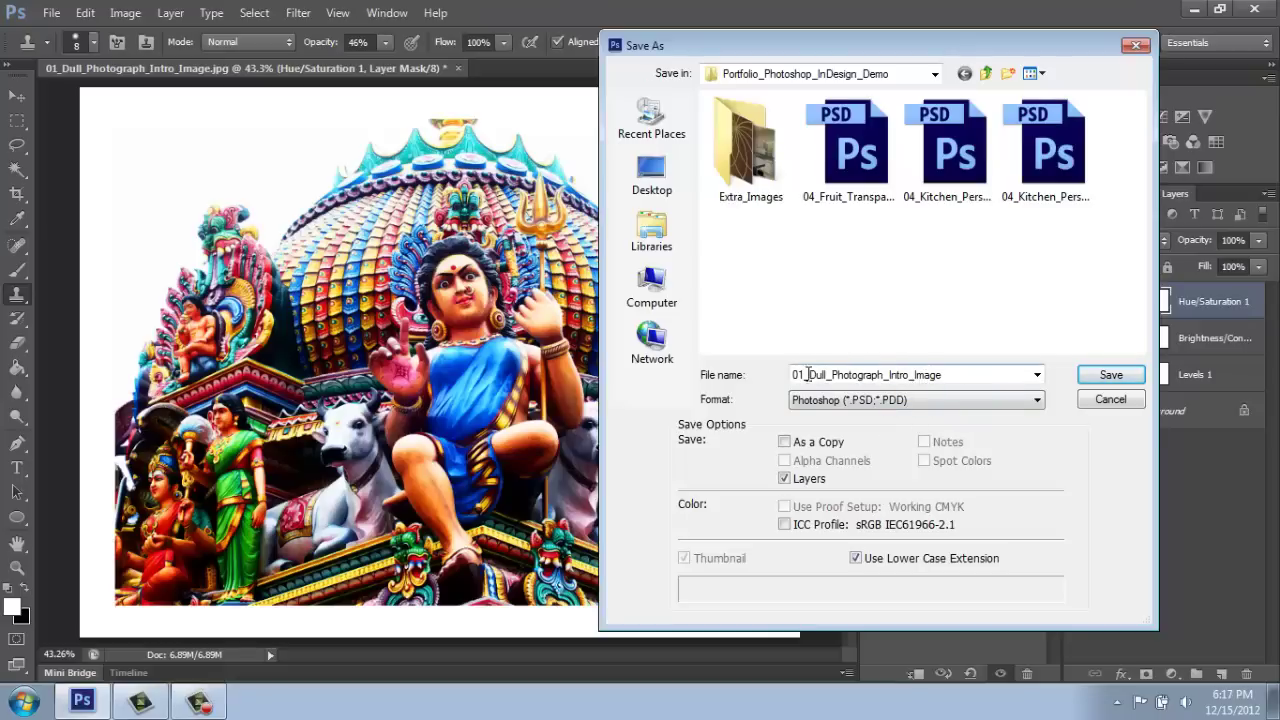
pyautogui.doubleClick(957, 372)
pyautogui.click(951, 372)
pyautogui.write('_LAYERS')
pyautogui.click(1108, 375)
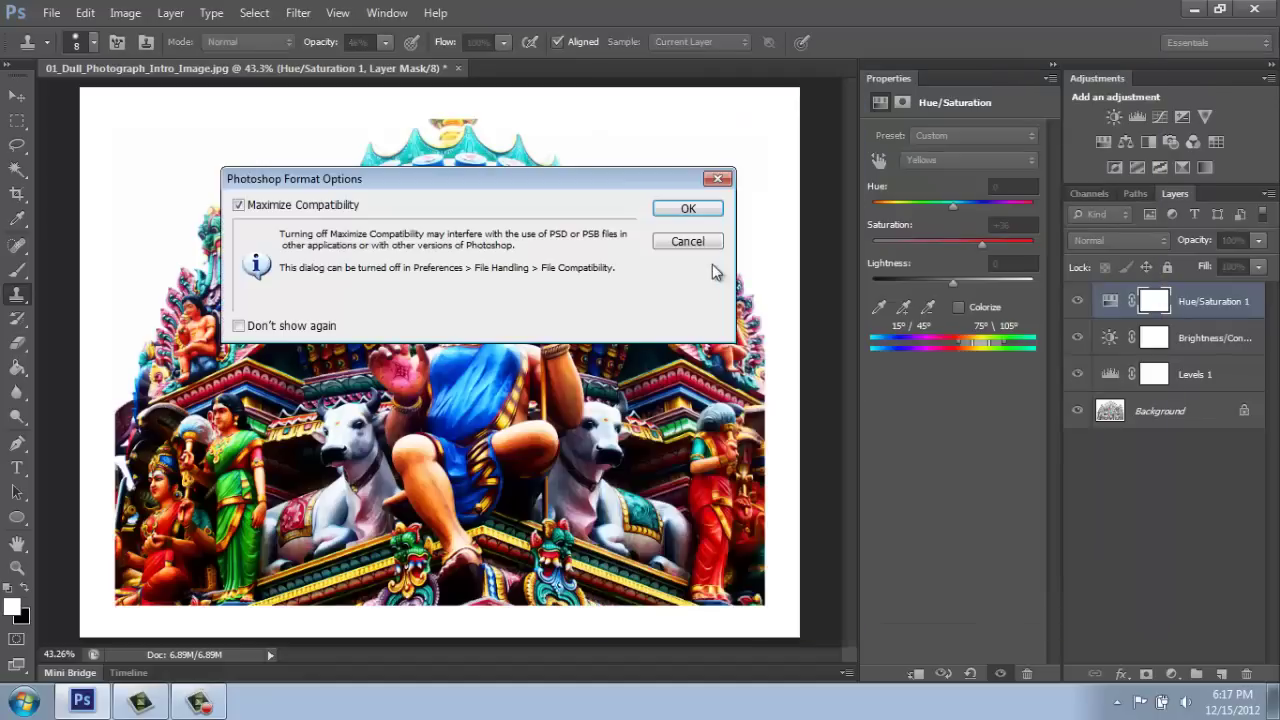
pyautogui.click(690, 214)
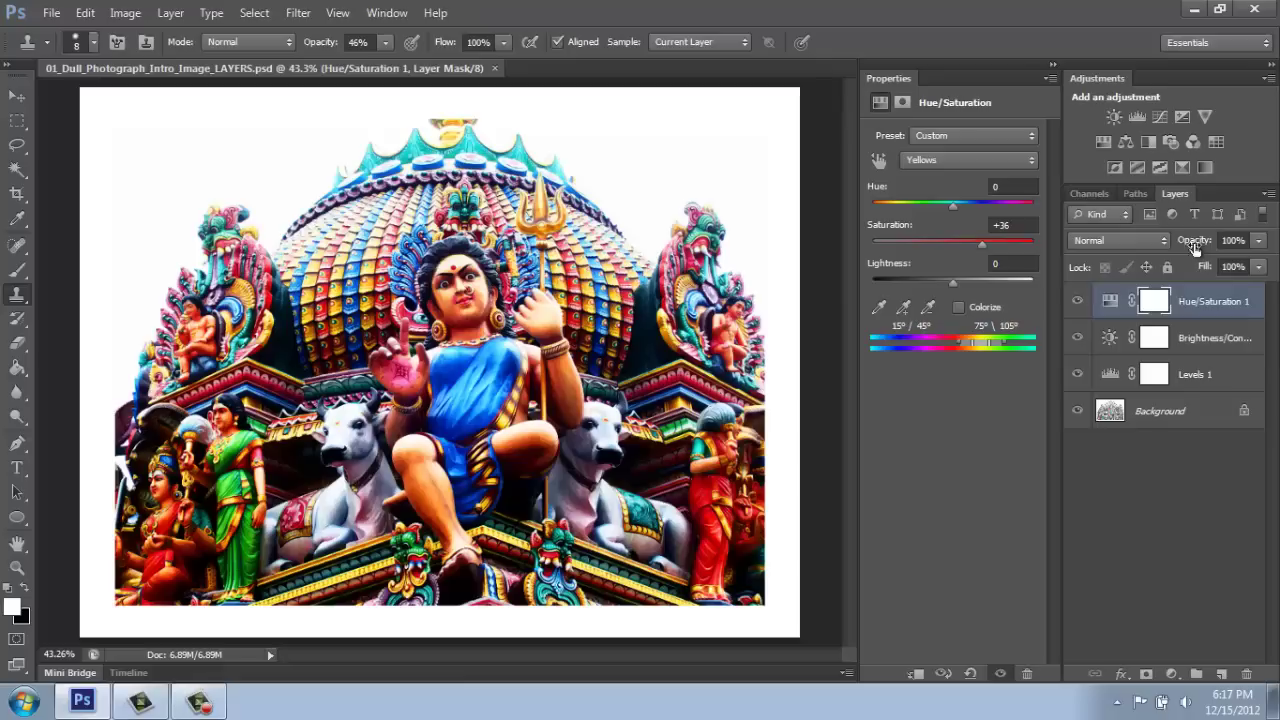
# Step: Choose Flatten Image from the Layers panel menu to merge all three adjustment layers
pyautogui.click(1267, 194)
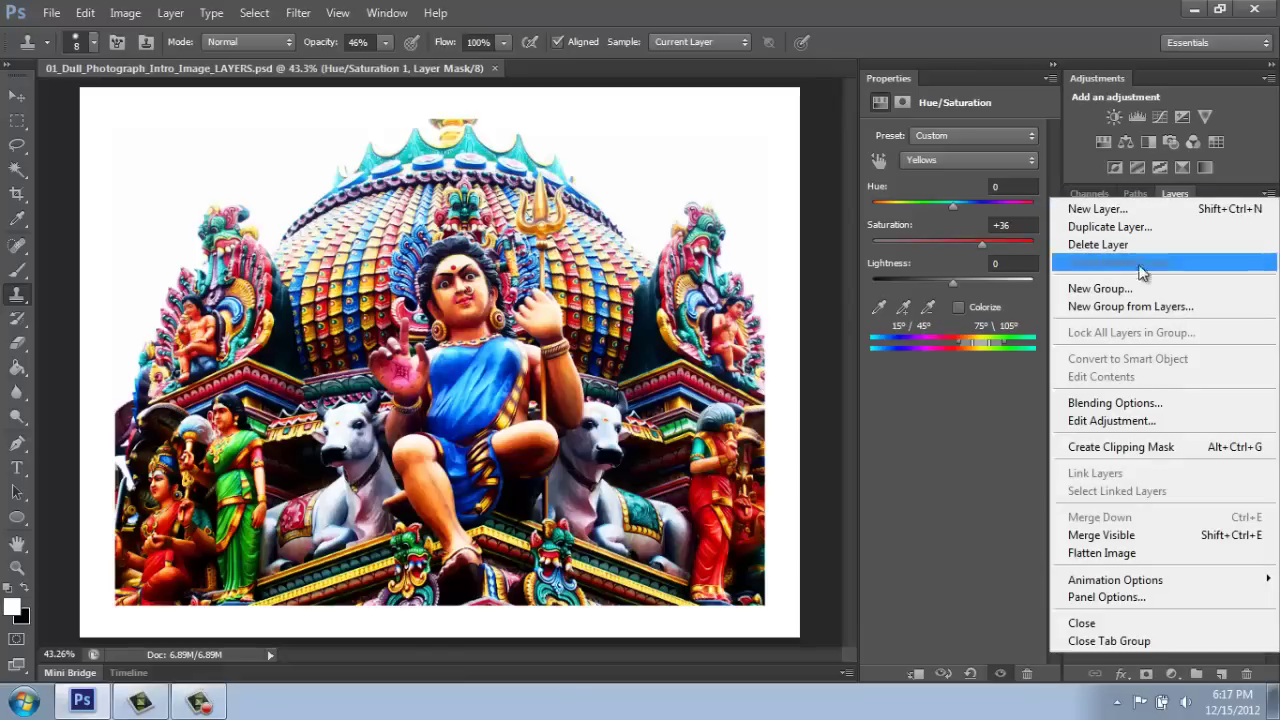
pyautogui.click(1159, 557)
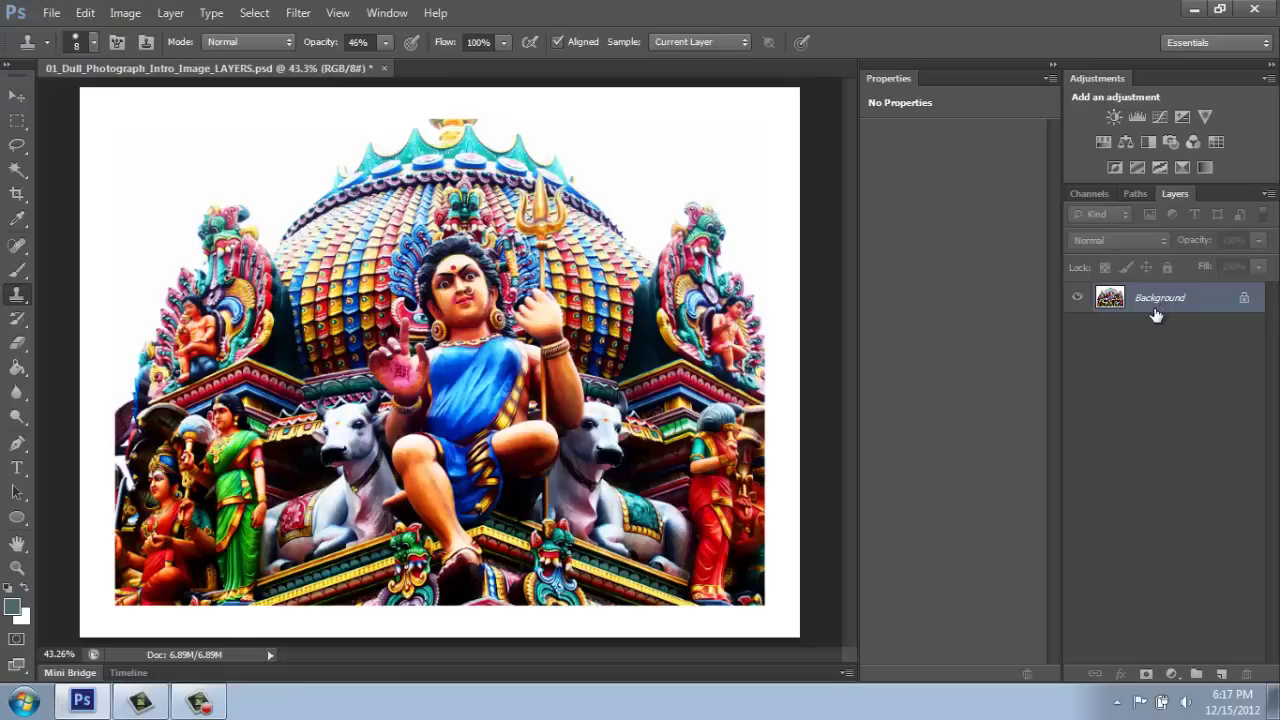
# Step: Save the flattened image as JPEG '01_Dull_Photograph_Intro_Image_FLAT.jpg' and confirm the JPEG quality options
pyautogui.click(52, 13)
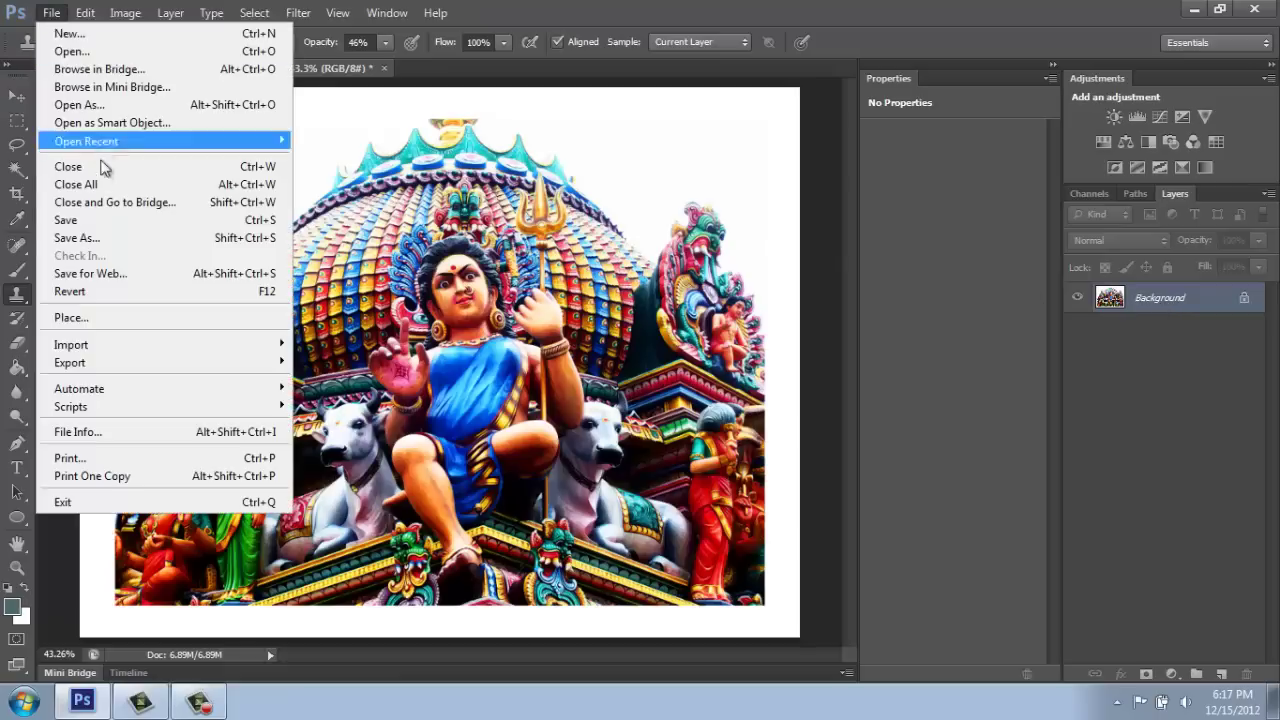
pyautogui.click(97, 240)
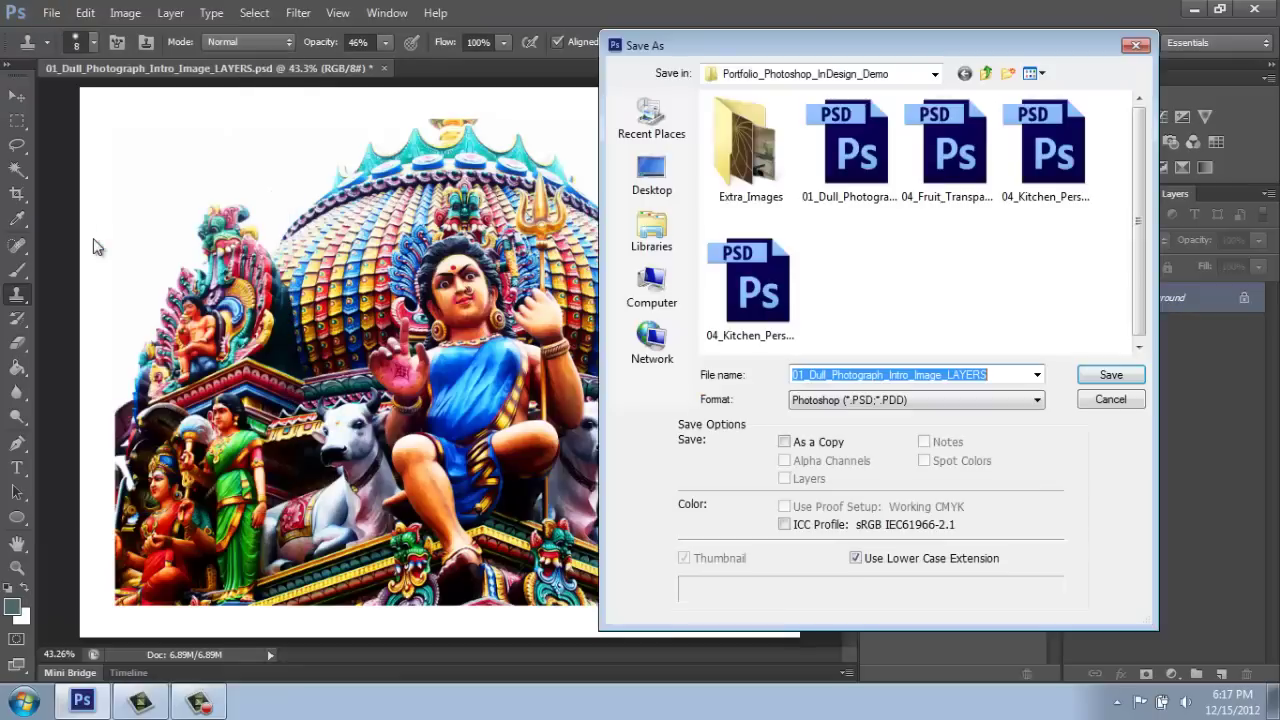
pyautogui.click(1038, 401)
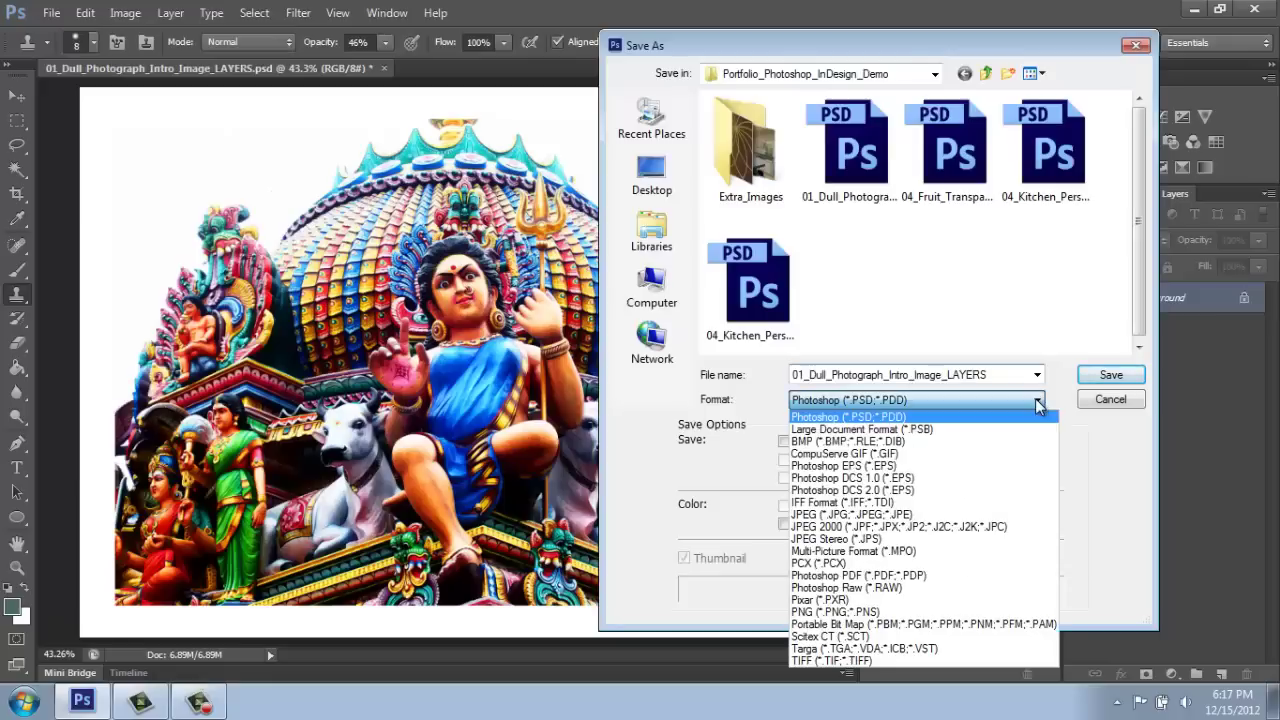
pyautogui.click(928, 516)
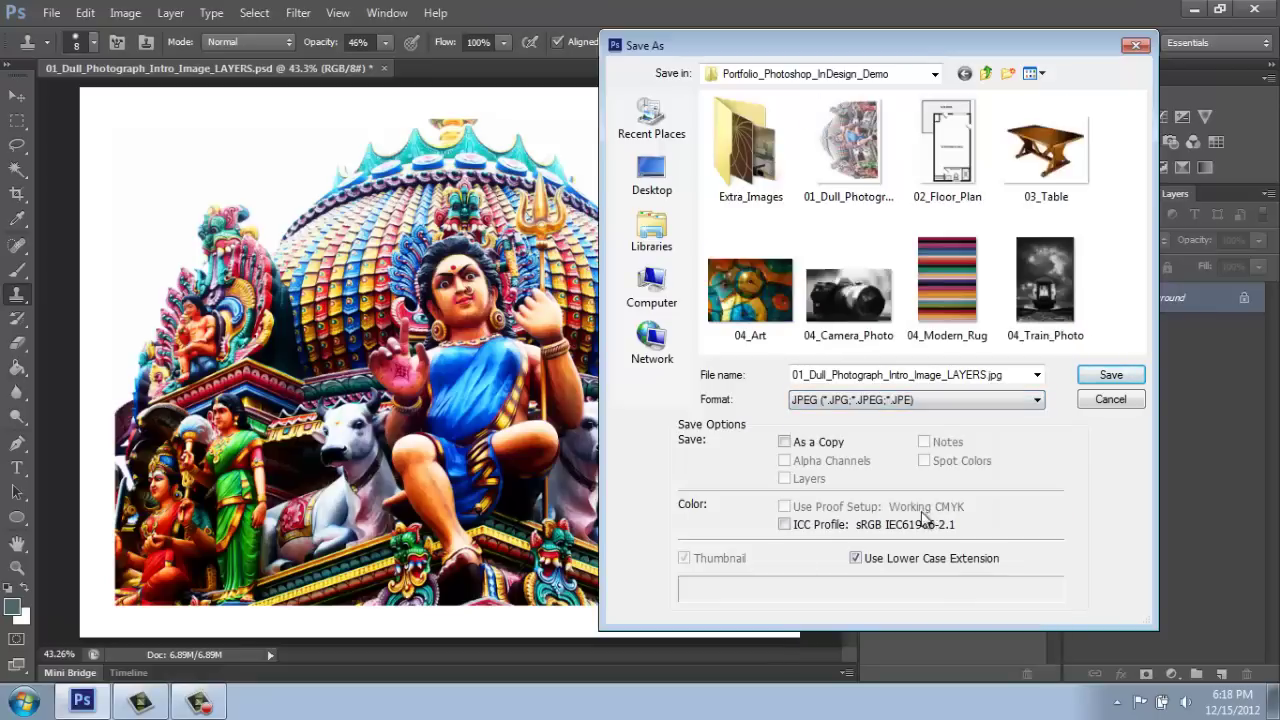
pyautogui.doubleClick(990, 374)
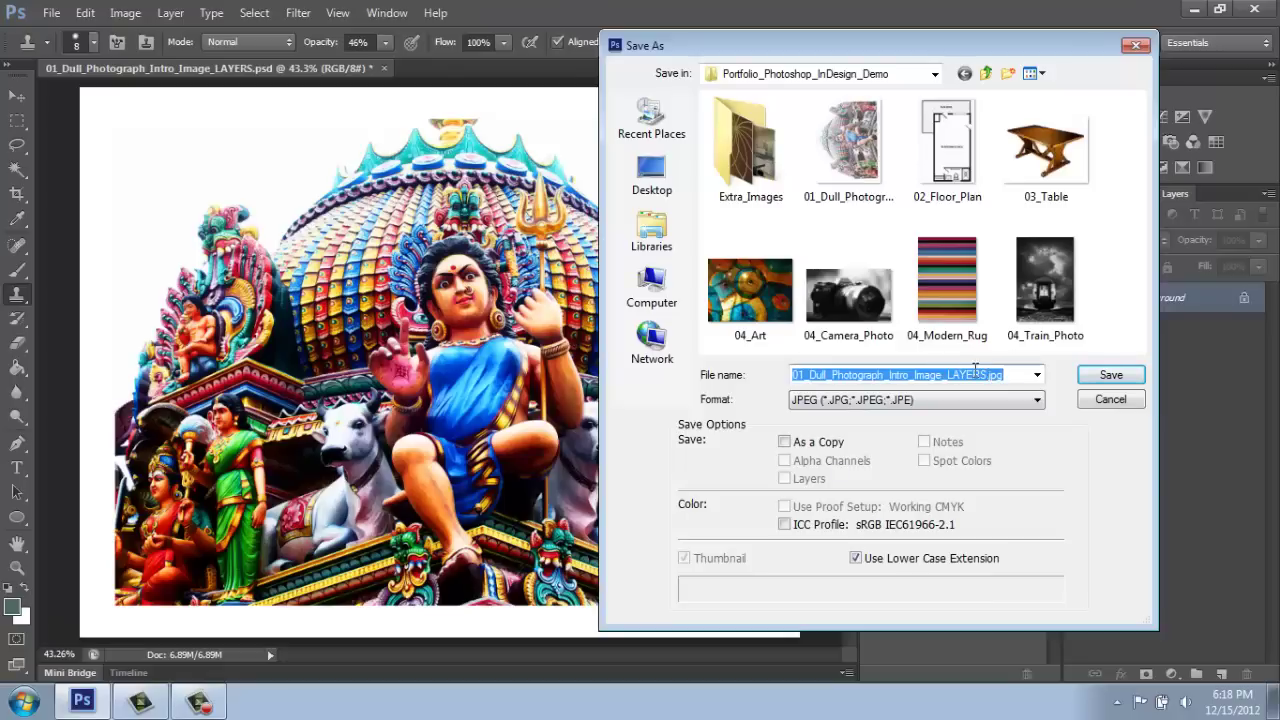
pyautogui.click(988, 372)
pyautogui.press('BackSpace')
pyautogui.press('BackSpace')
pyautogui.press('BackSpace')
pyautogui.press('BackSpace')
pyautogui.press('BackSpace')
pyautogui.press('BackSpace')
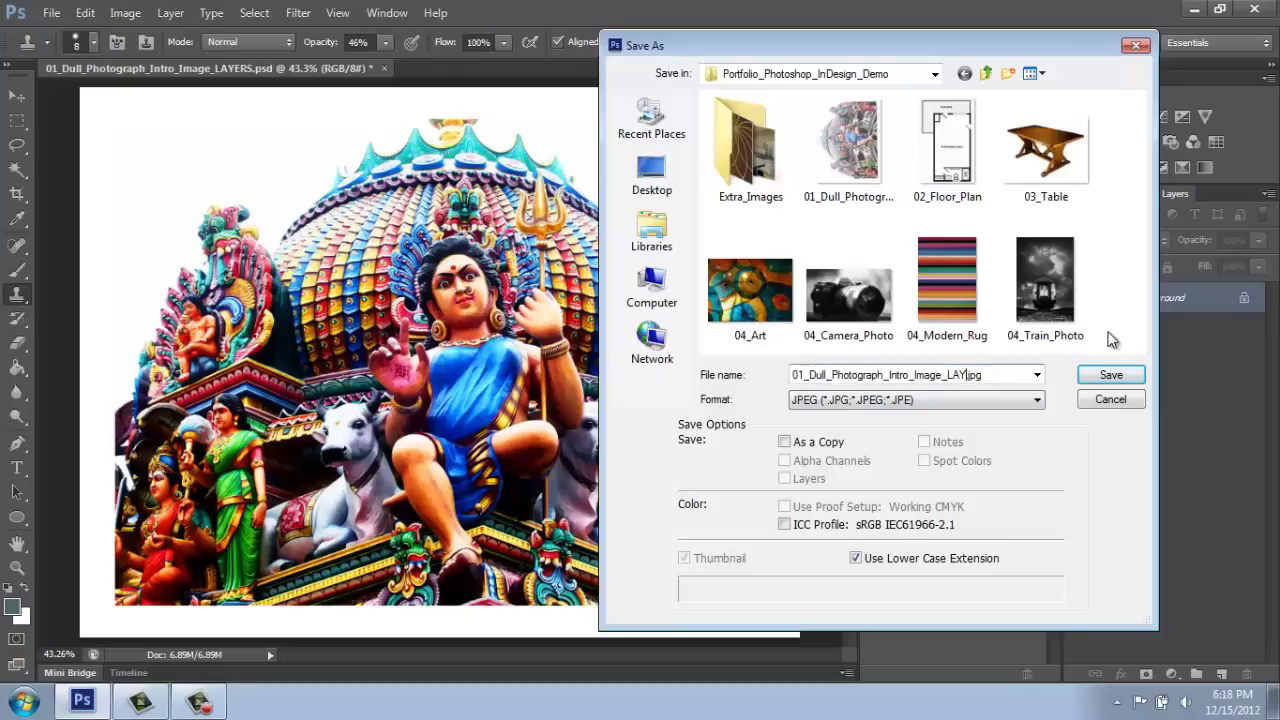
pyautogui.write('FLAT')
pyautogui.click(1118, 379)
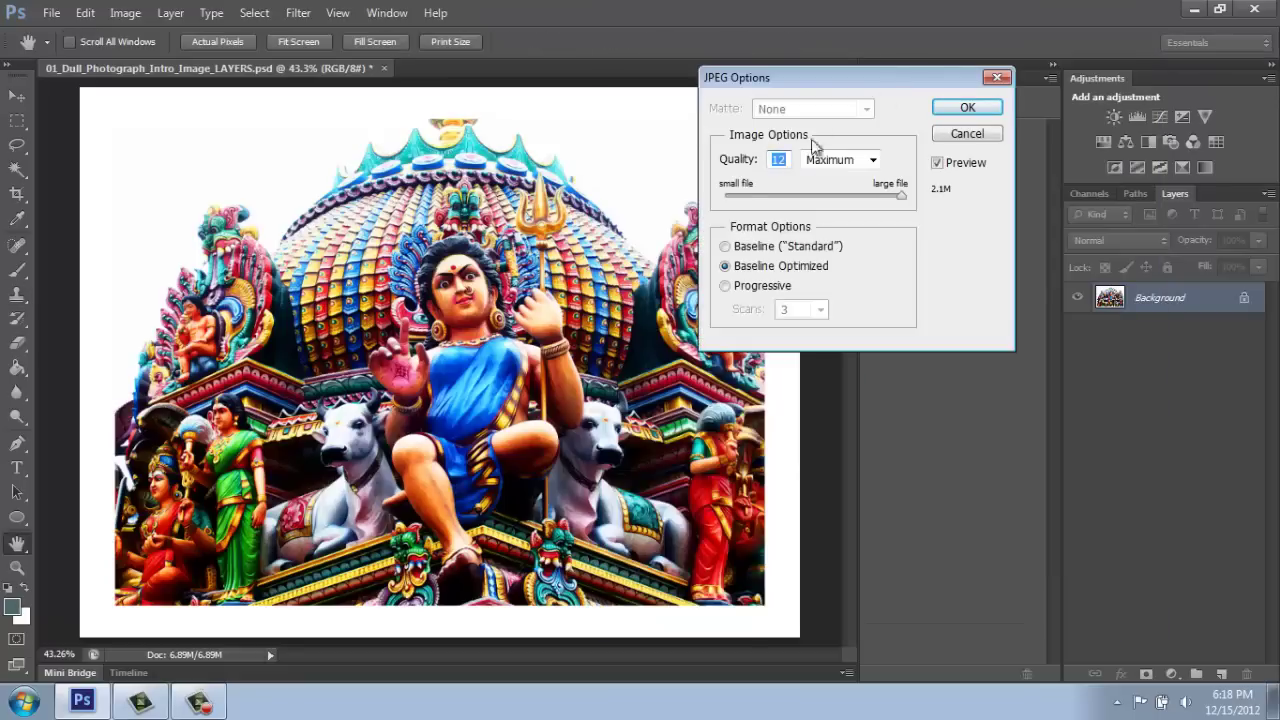
pyautogui.moveTo(903, 203)
pyautogui.mouseDown()
pyautogui.moveTo(826, 203)
pyautogui.moveTo(900, 207)
pyautogui.mouseUp()
pyautogui.click(984, 110)
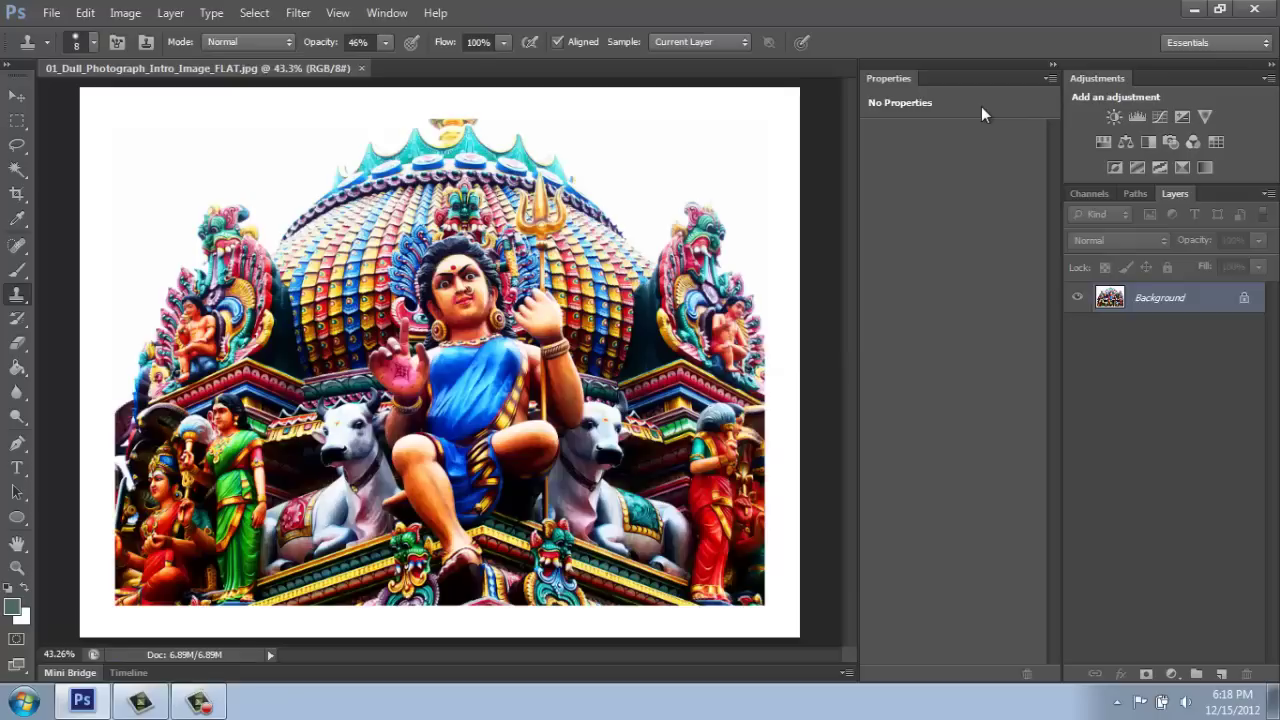